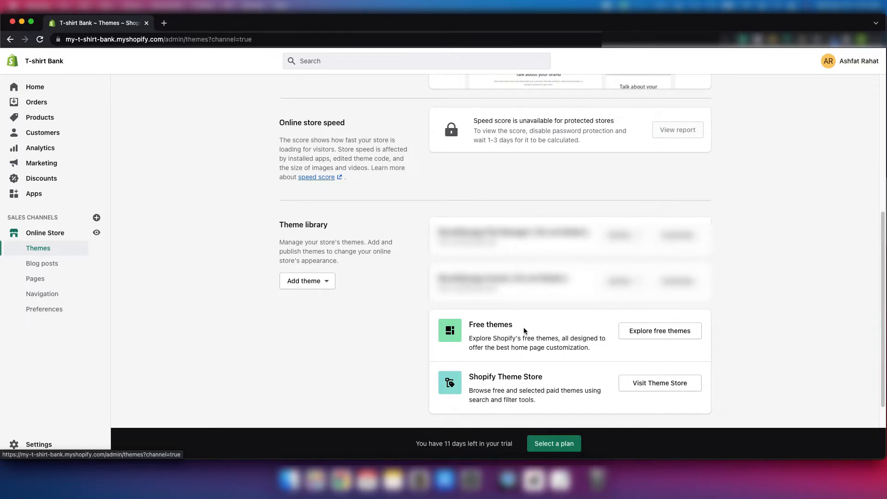
- Open Shopify's free themes listing from the theme library and examine the free themes on offer
click(640, 333)
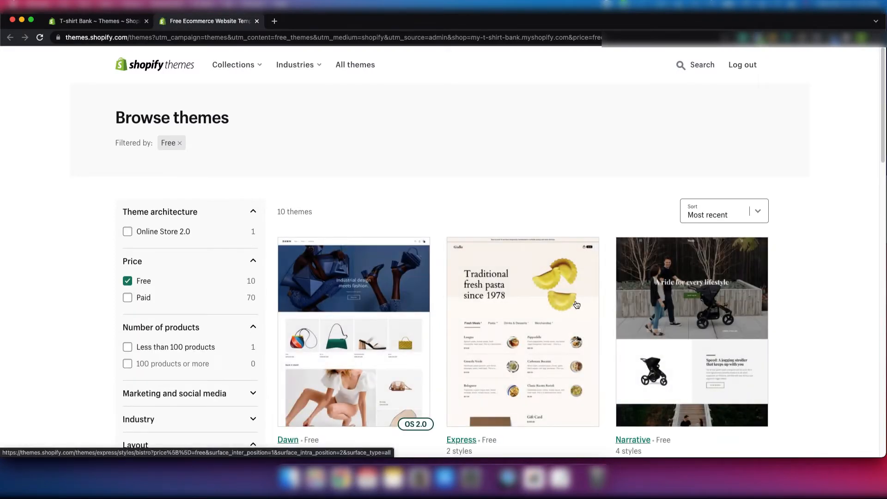
scroll(576, 304, down, 3)
scroll(577, 303, down, 5)
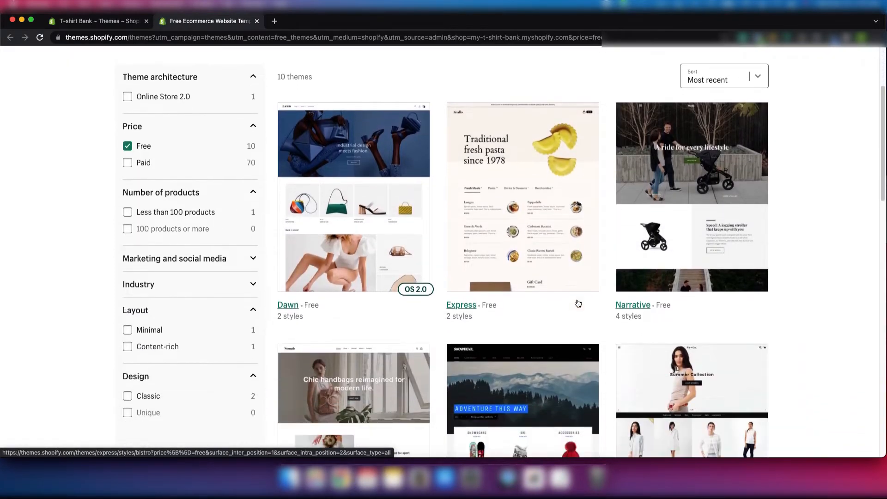
scroll(577, 303, down, 14)
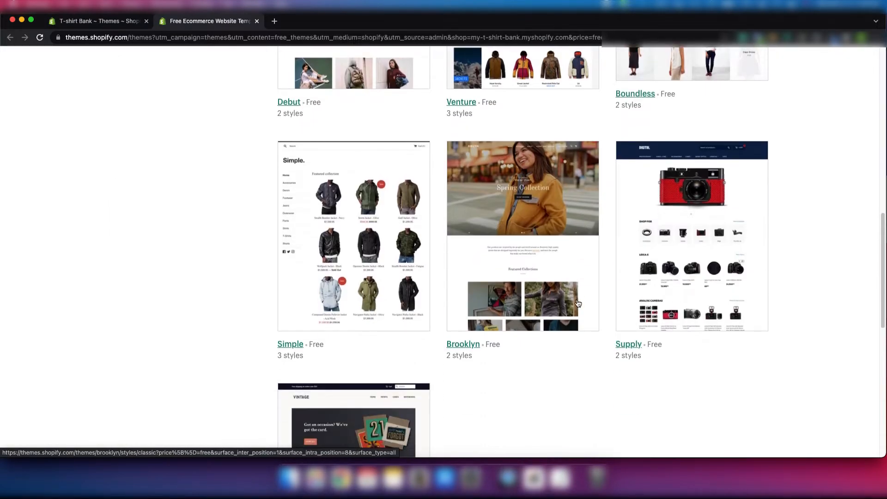
scroll(578, 303, up, 20)
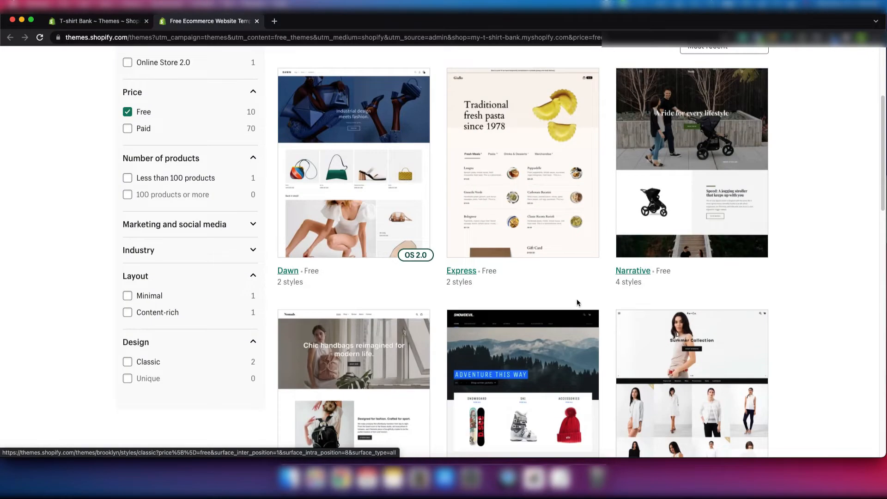
scroll(576, 302, up, 2)
scroll(577, 303, down, 5)
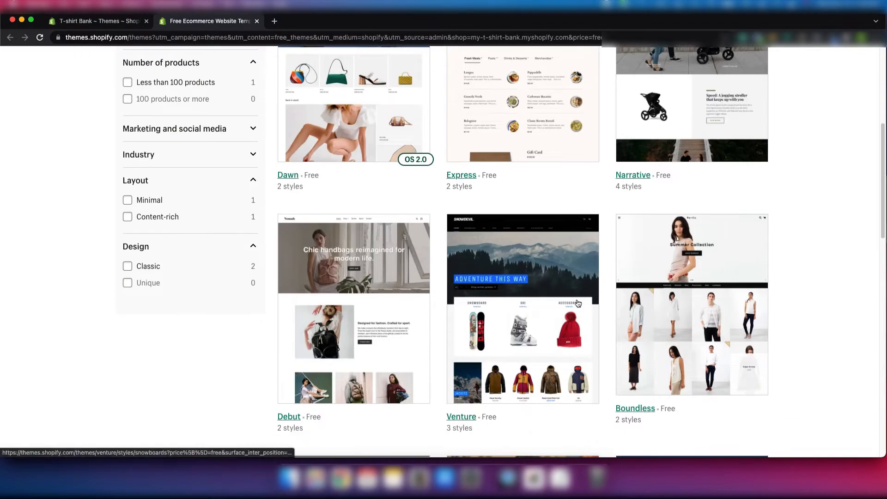
scroll(577, 303, down, 10)
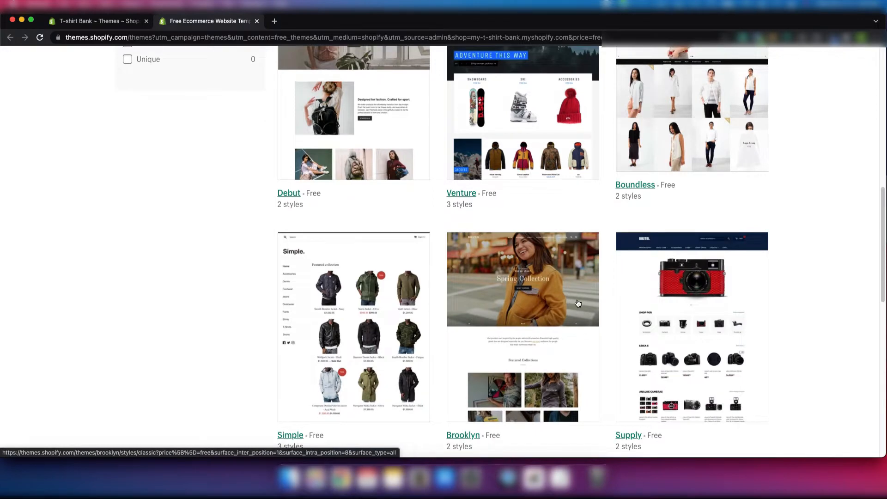
scroll(577, 304, up, 6)
scroll(577, 303, up, 7)
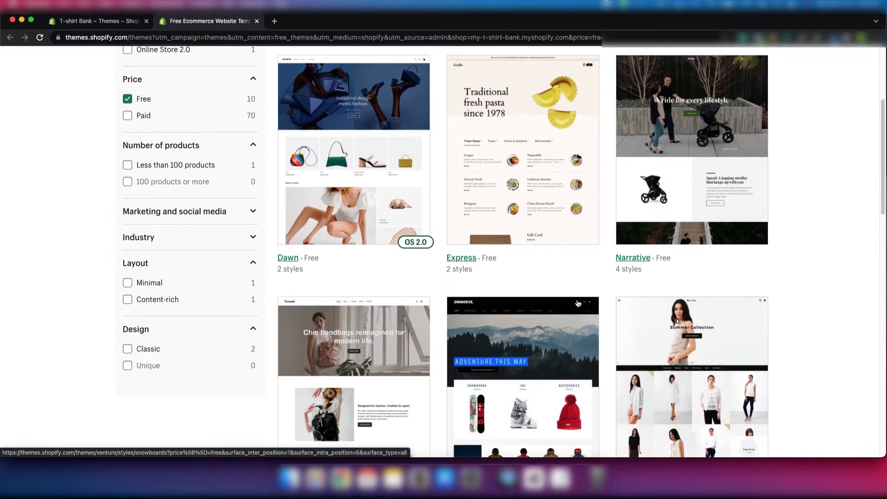
scroll(578, 303, up, 3)
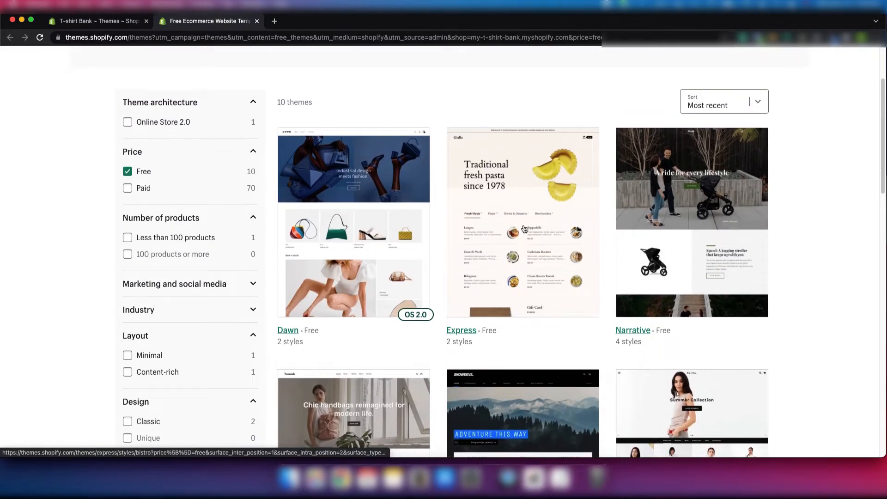
scroll(583, 302, down, 6)
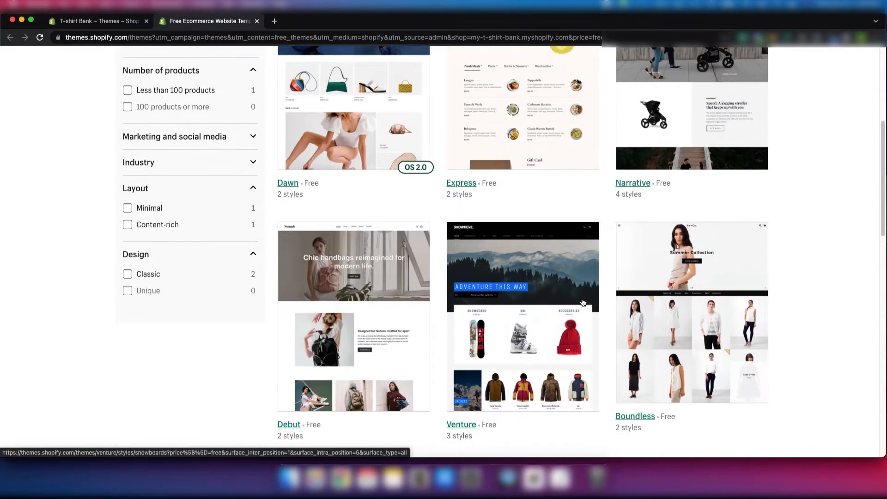
scroll(583, 302, down, 5)
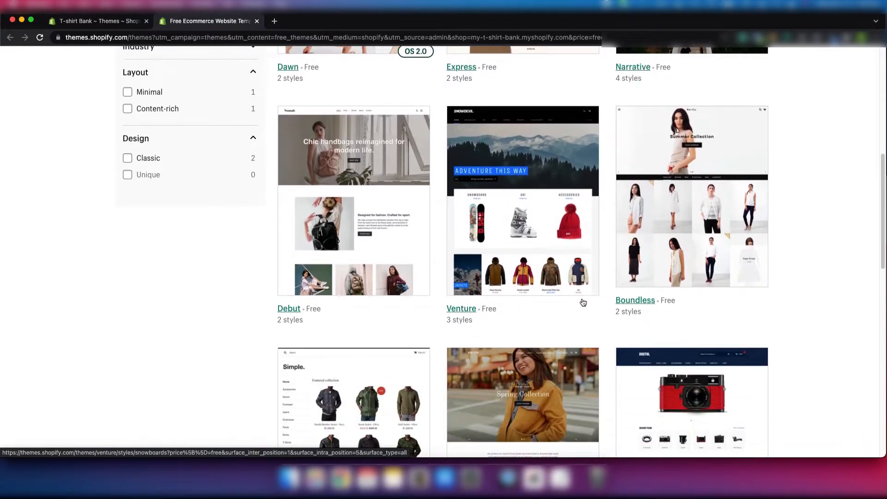
scroll(582, 300, up, 16)
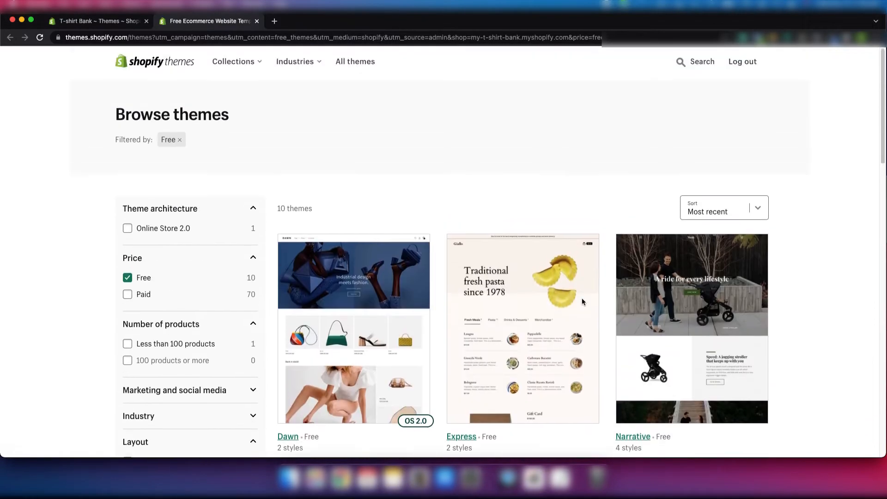
- Close the free themes listing and visit the Shopify Theme Store to look over its home page collections and industries
click(257, 21)
scroll(508, 255, down, 1)
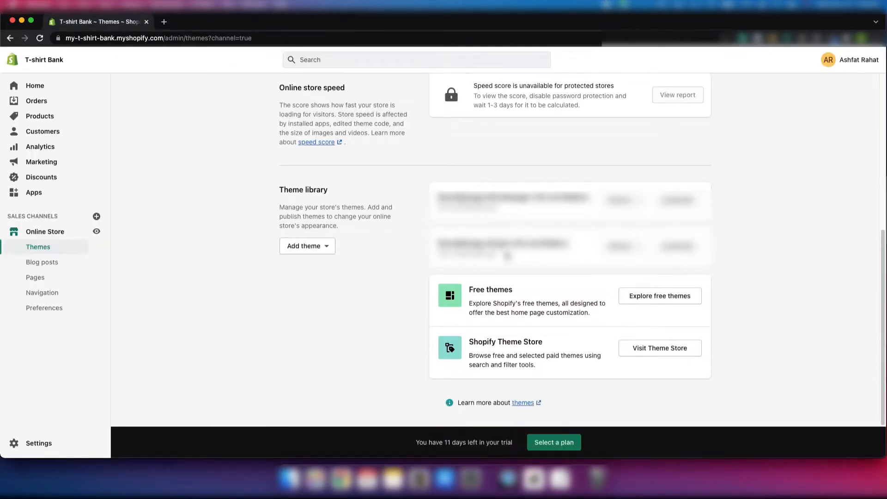
click(665, 351)
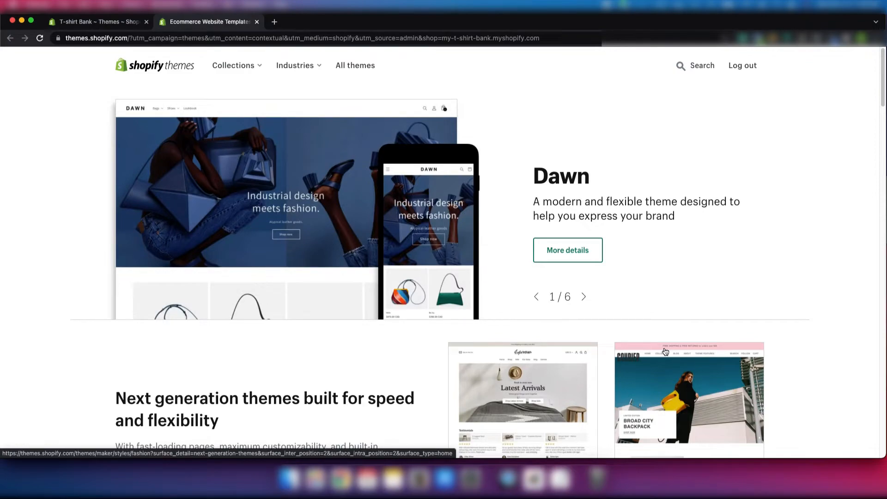
scroll(502, 286, down, 15)
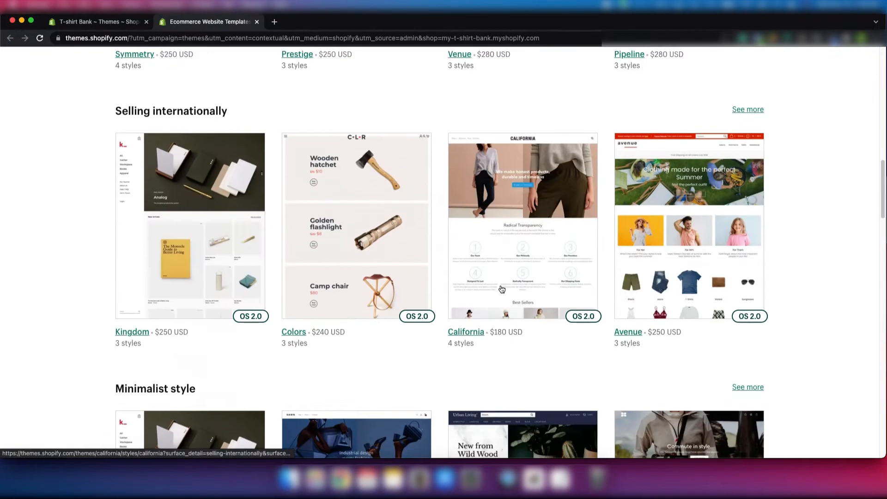
scroll(501, 289, down, 12)
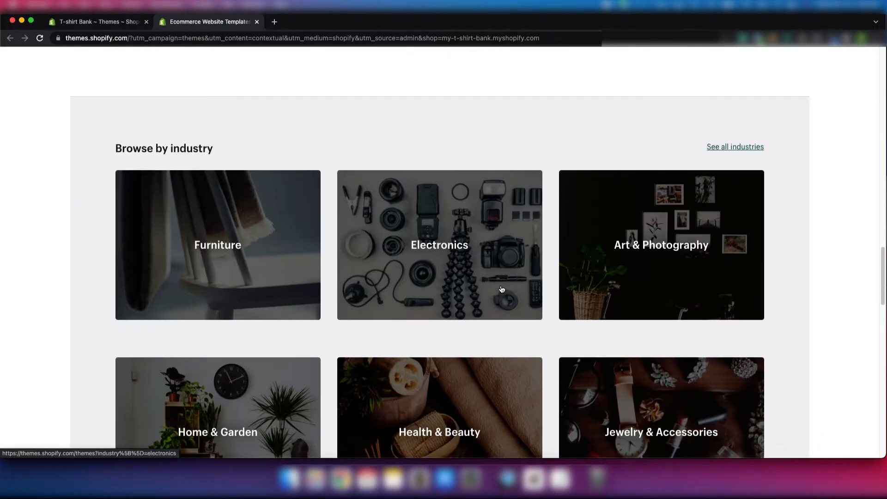
scroll(502, 289, up, 20)
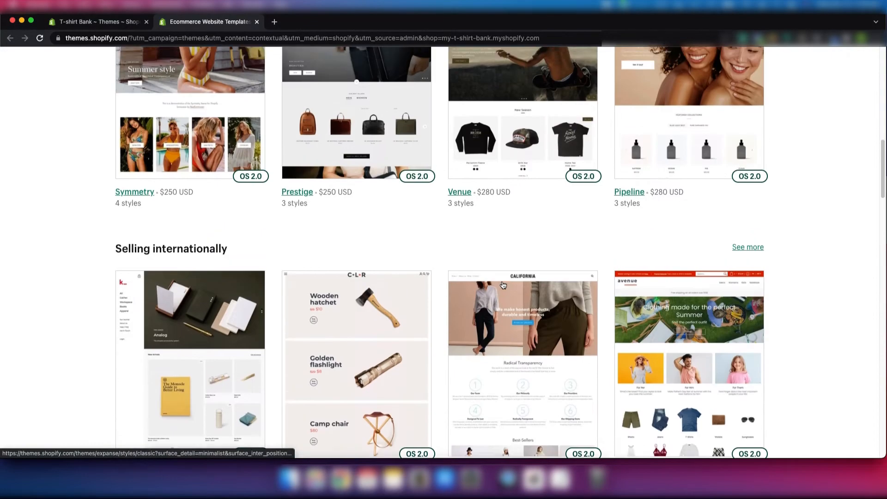
scroll(503, 285, up, 7)
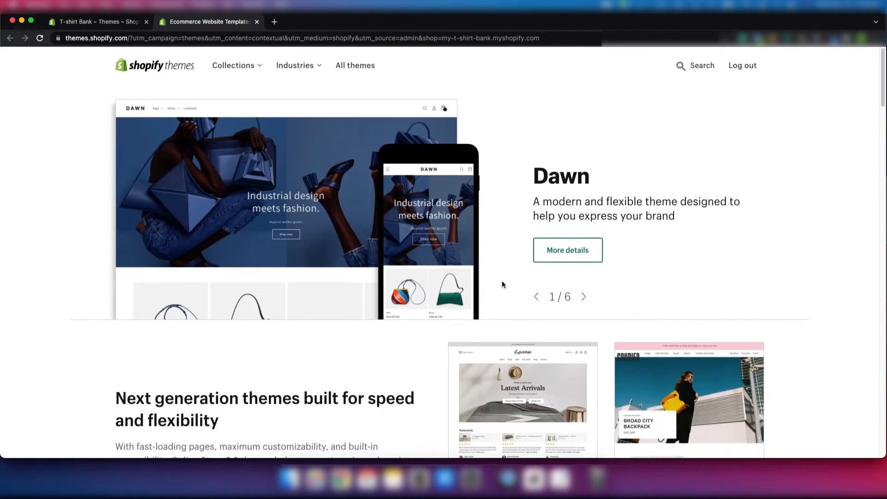
- Browse all themes in the Theme Store and filter the listing by the Paid price option
click(368, 69)
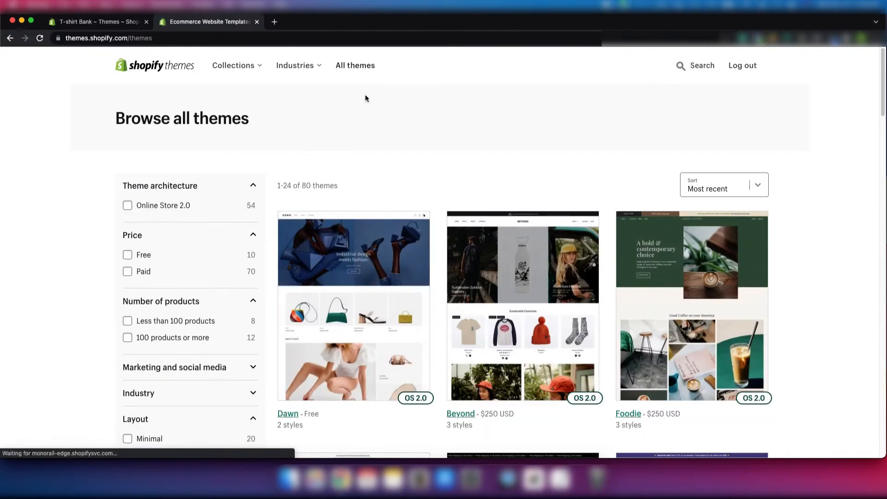
scroll(273, 162, down, 2)
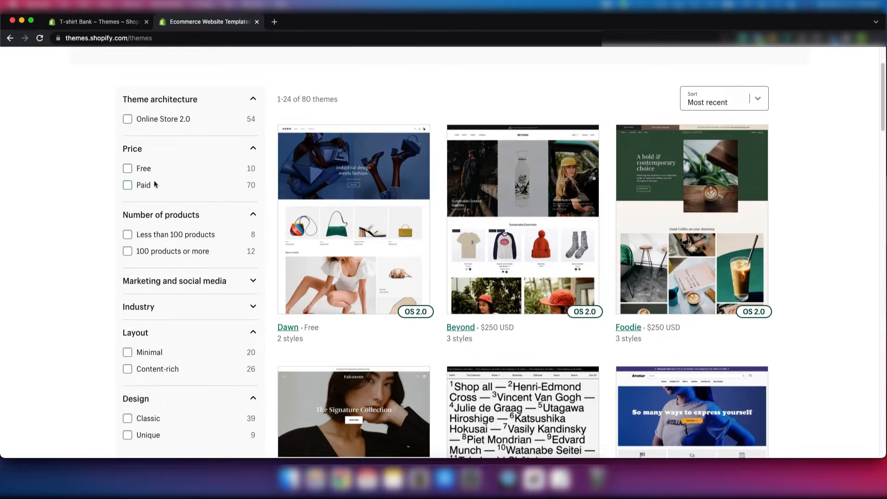
click(126, 185)
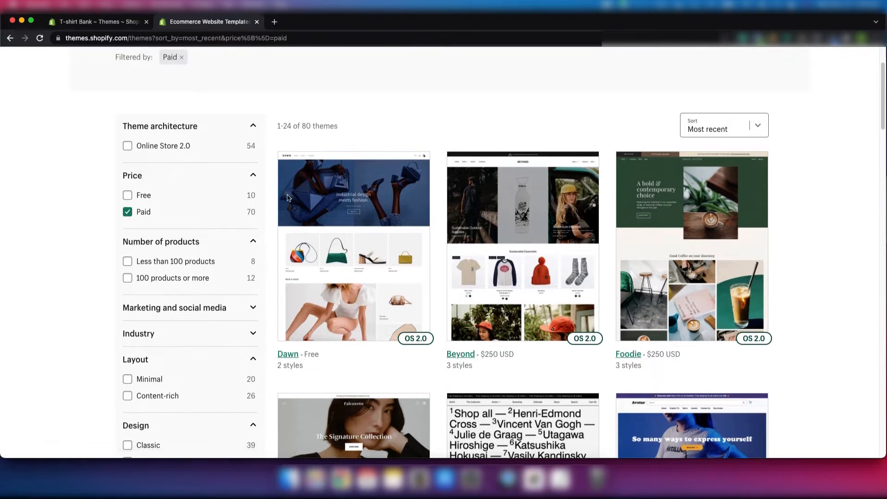
scroll(445, 319, down, 1)
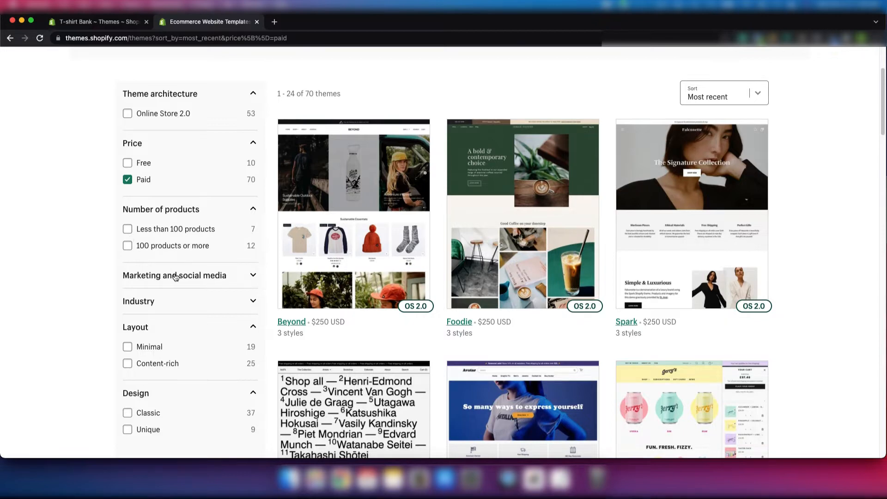
- Expand the Marketing and social media and Industry filter groups and review the filter options down to Layout and Design
click(176, 276)
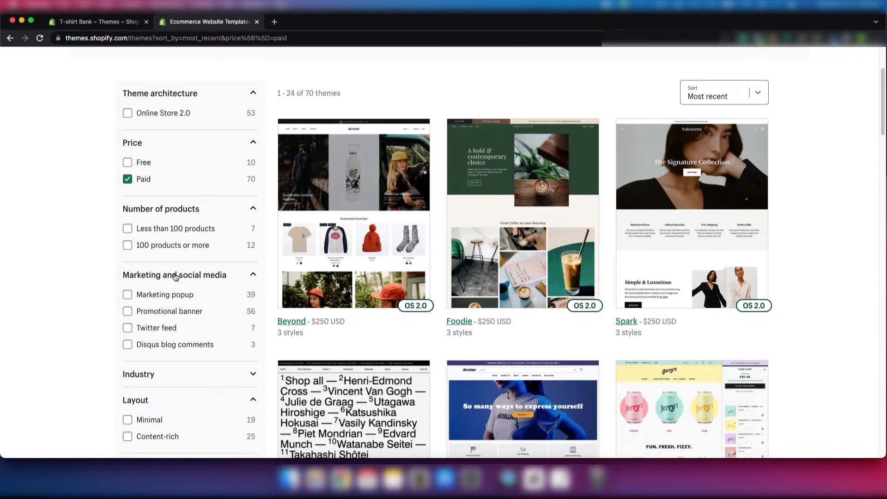
scroll(175, 278, down, 3)
click(187, 225)
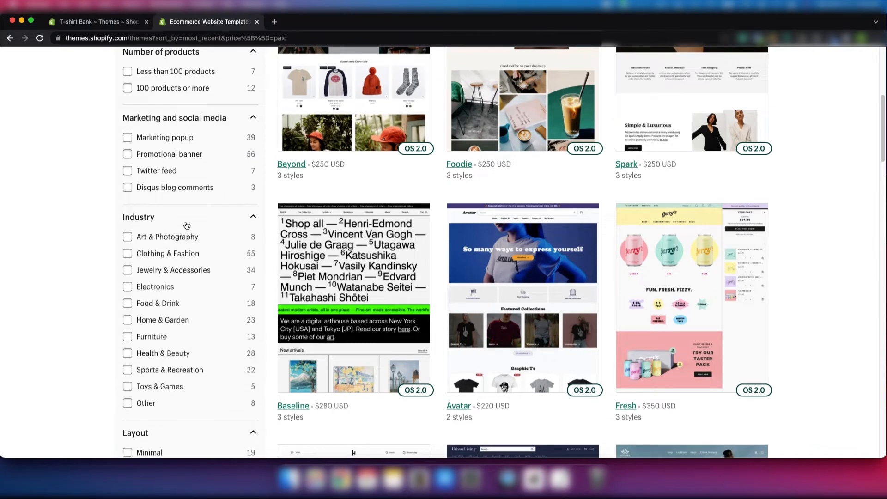
scroll(181, 228, down, 3)
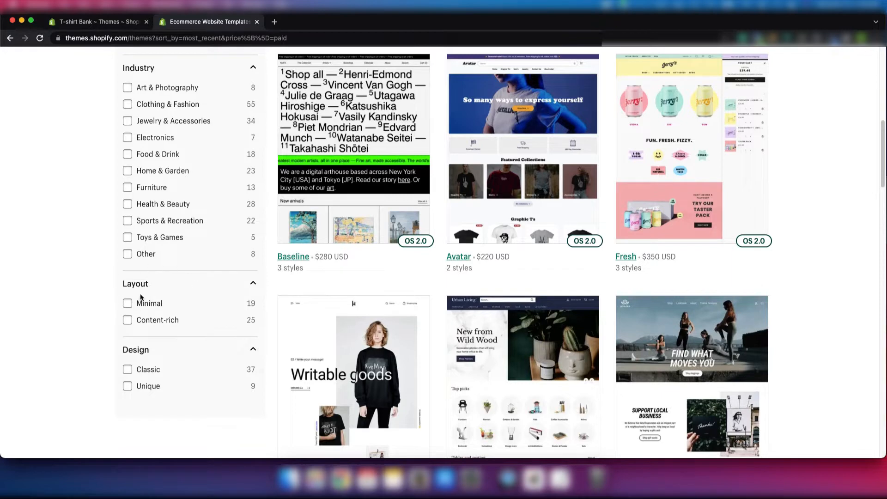
scroll(182, 365, up, 10)
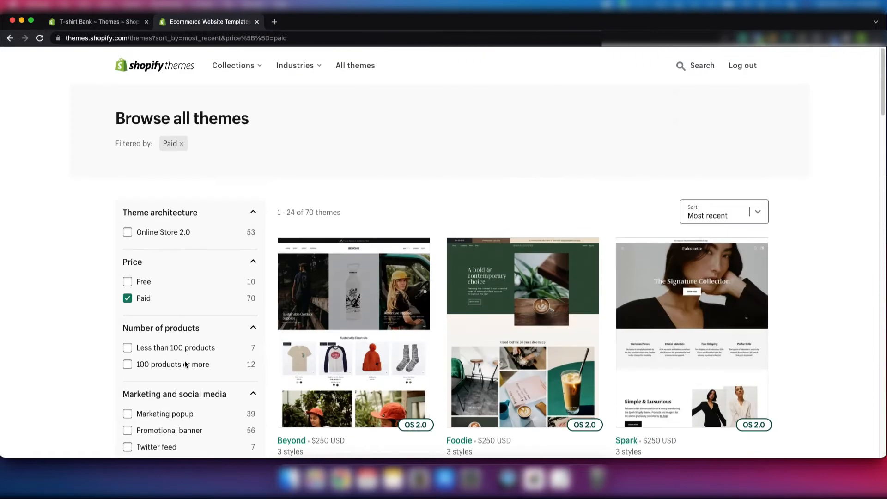
- Replace the Paid price filter with Free and look through the filtered themes
click(128, 296)
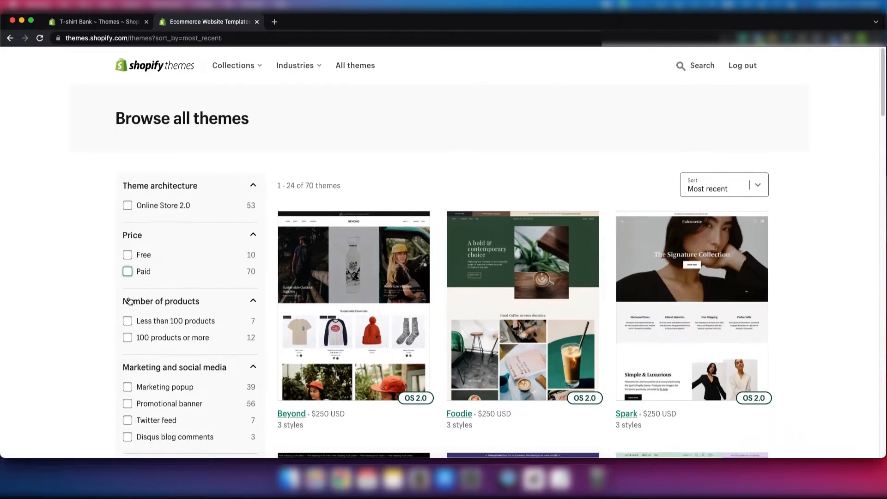
click(127, 256)
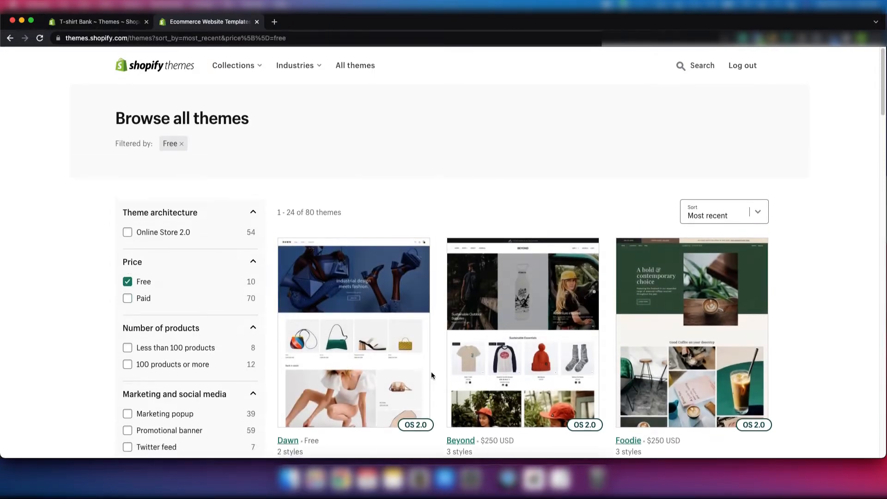
scroll(430, 373, down, 2)
scroll(430, 373, down, 7)
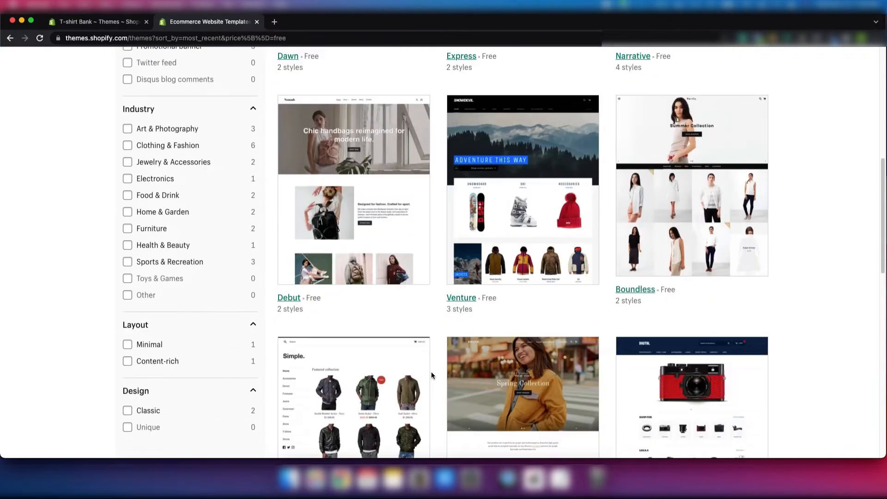
- Open the free Debut theme's page and review its features, customer reviews, and support and documentation details
click(397, 227)
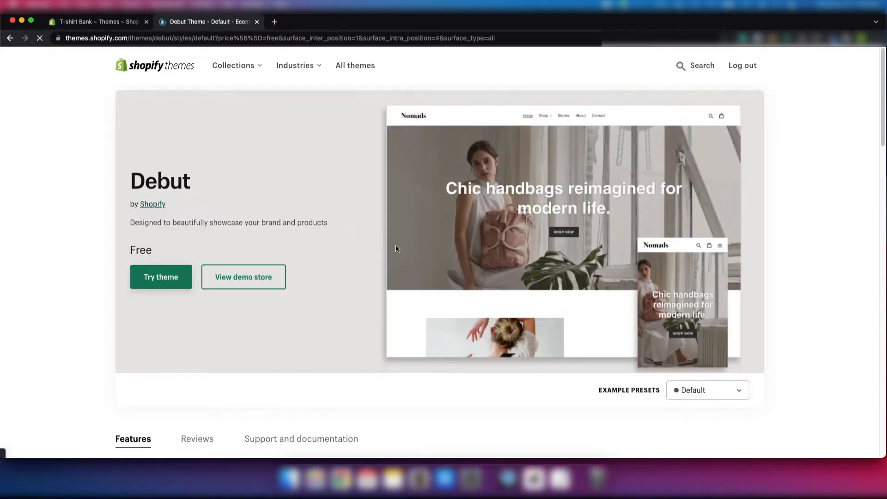
scroll(428, 268, down, 1)
scroll(428, 274, down, 7)
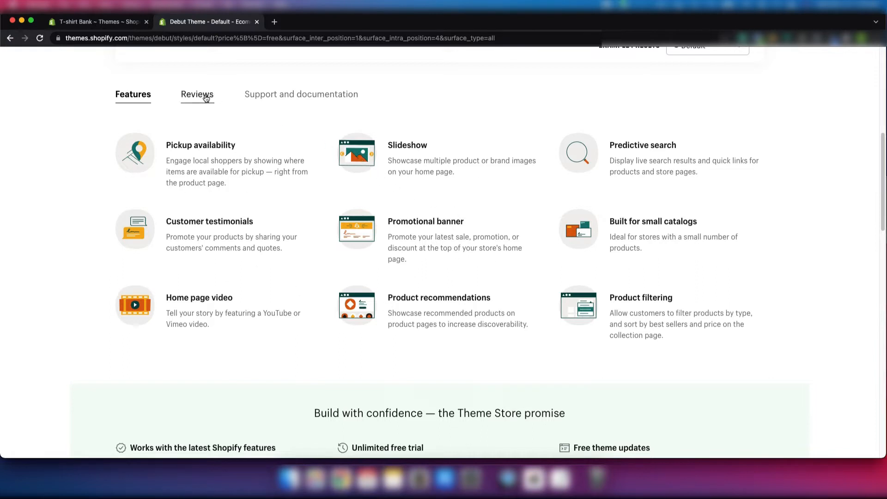
click(205, 96)
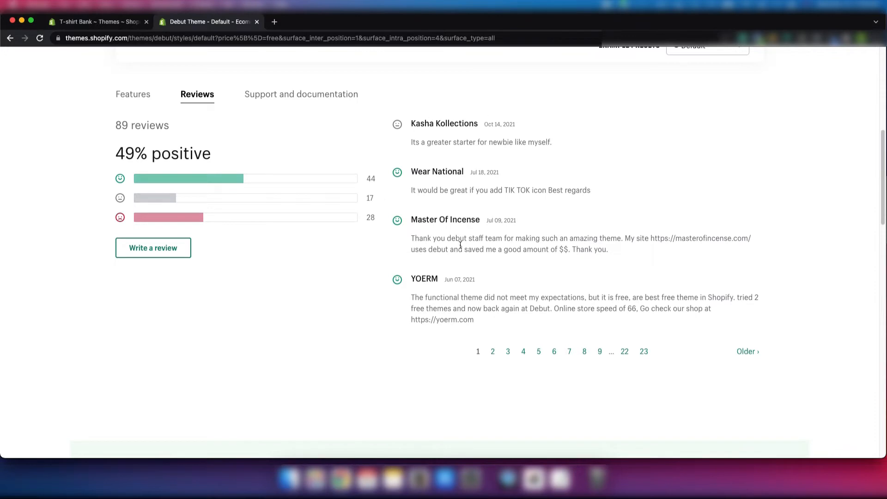
click(285, 95)
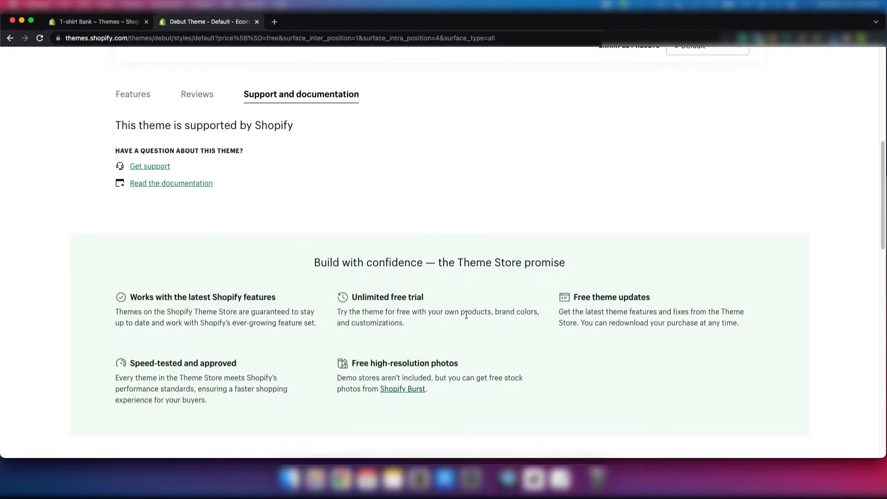
scroll(466, 315, up, 2)
scroll(466, 315, down, 8)
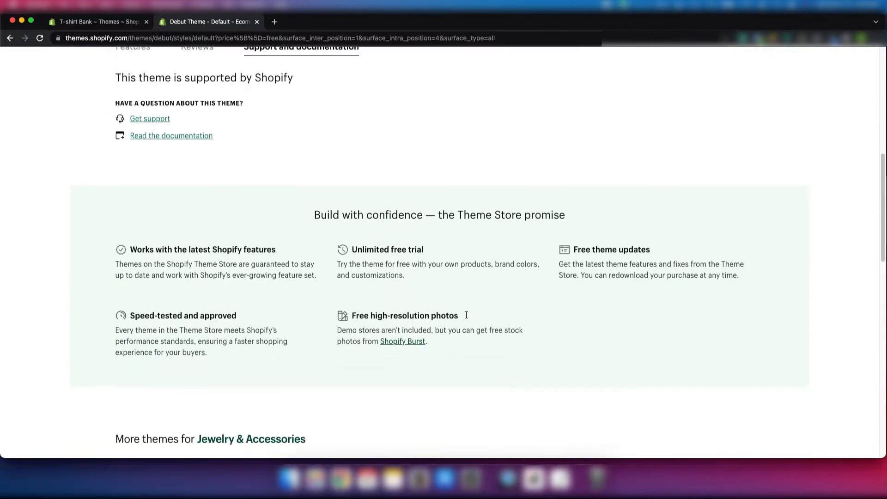
scroll(466, 318, up, 15)
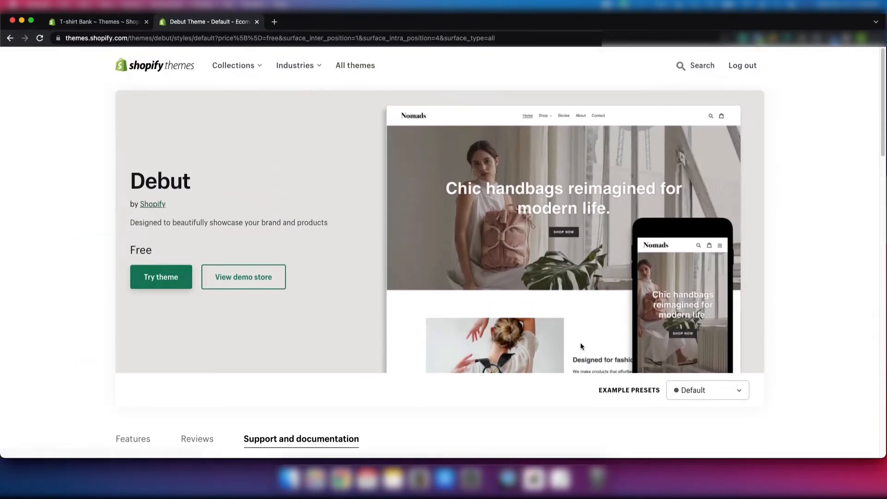
- View the Debut theme's Light example preset and switch back to the Default preset
click(689, 392)
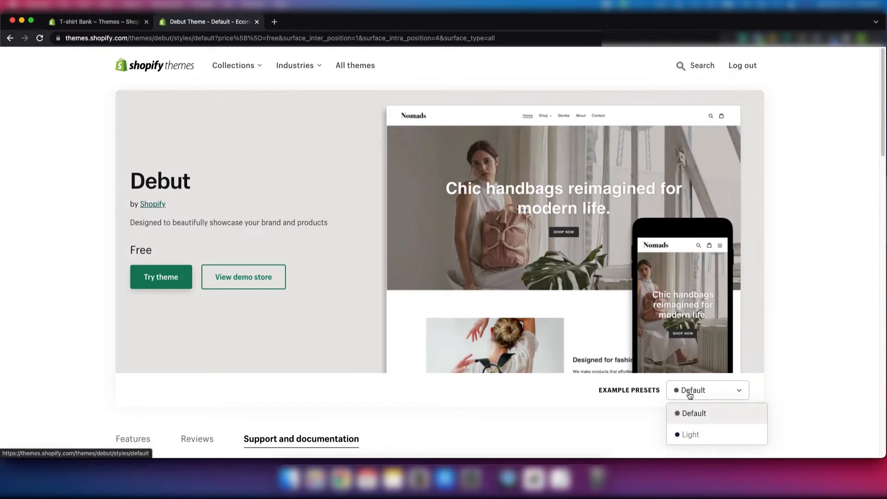
click(706, 433)
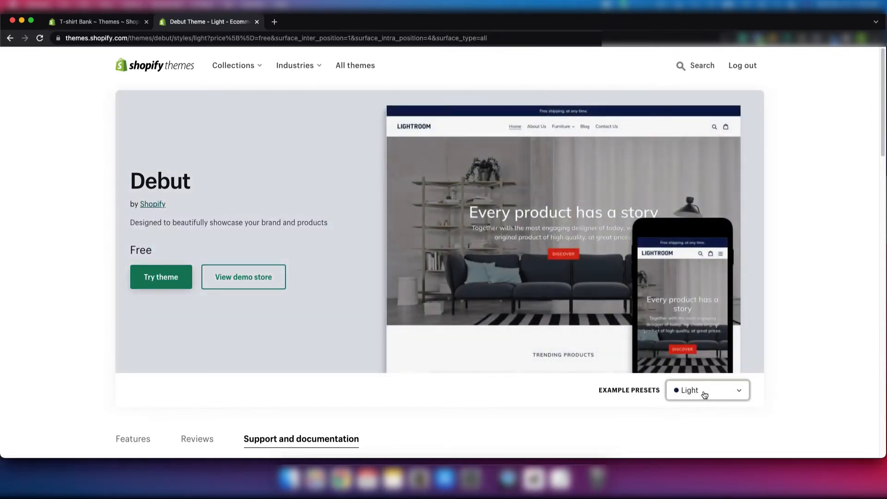
click(703, 394)
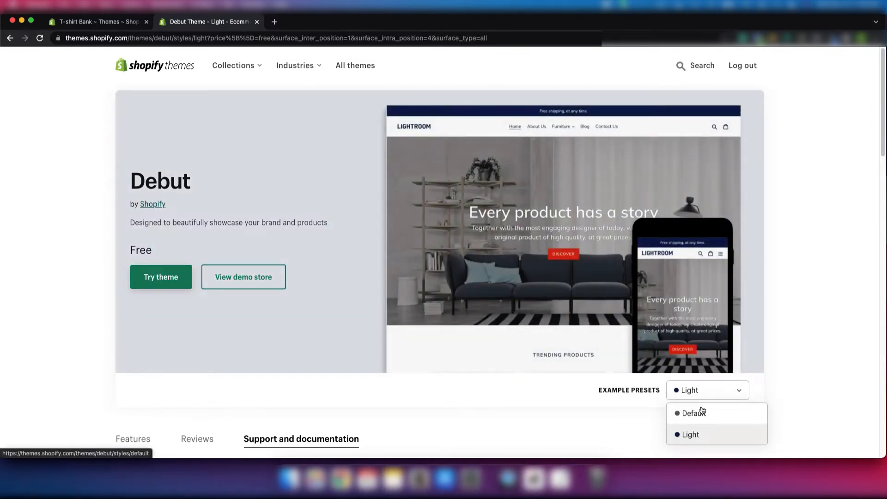
click(697, 411)
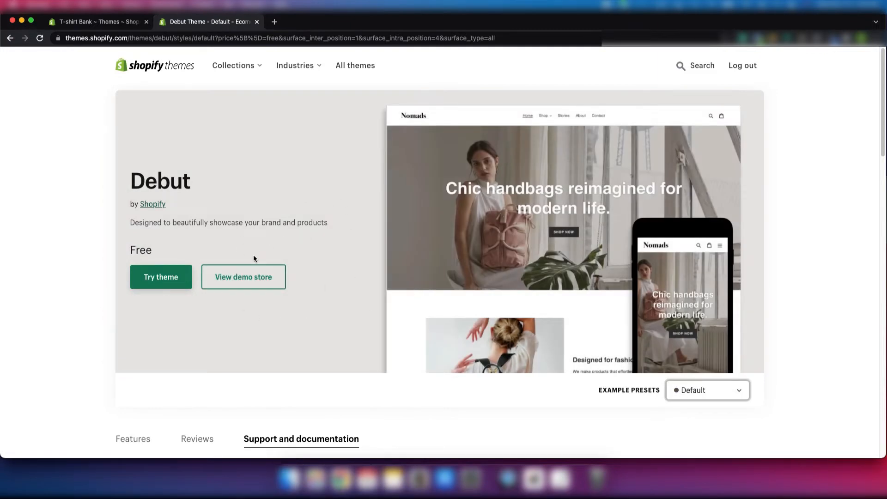
- Open the Debut demo store and look through its home page sections in the desktop preview
click(246, 286)
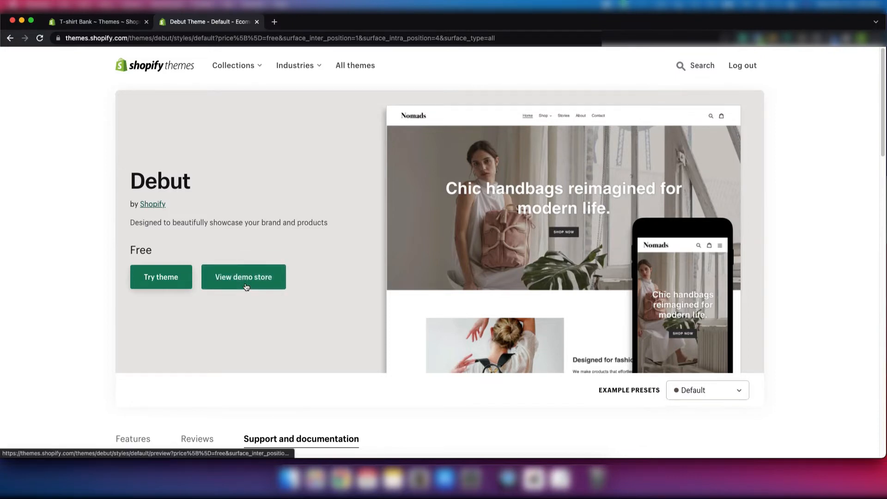
click(247, 286)
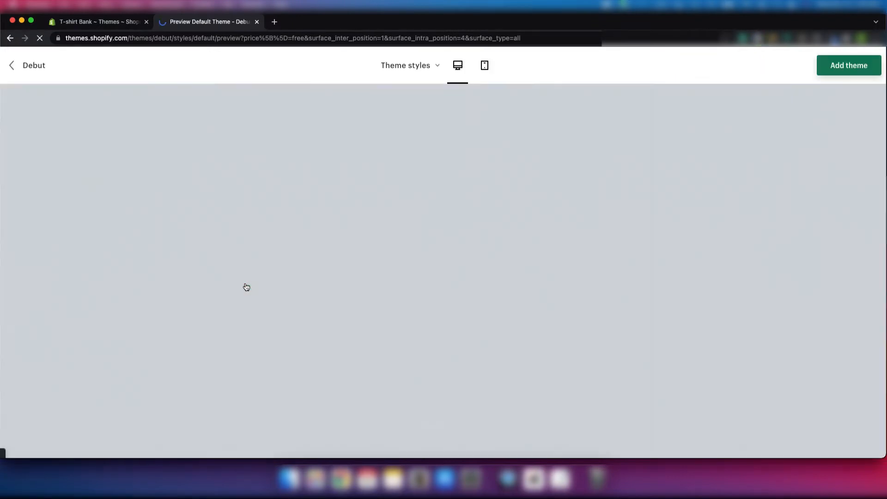
scroll(624, 349, down, 6)
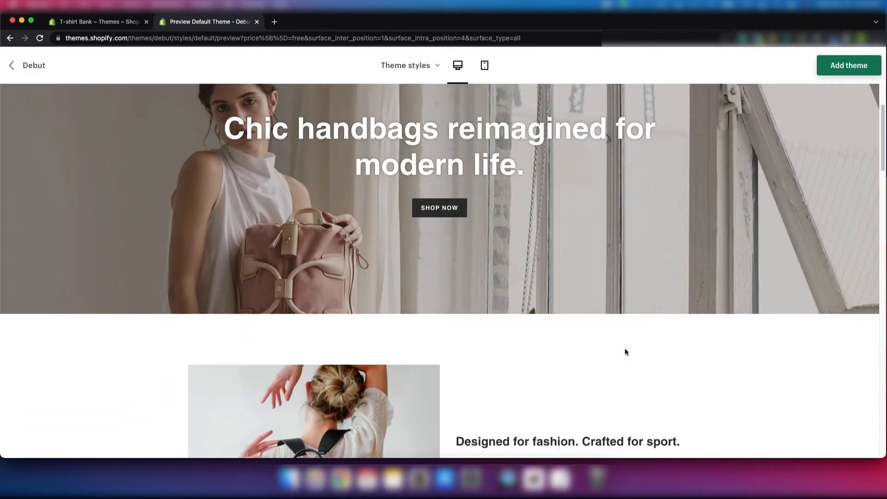
scroll(626, 351, down, 10)
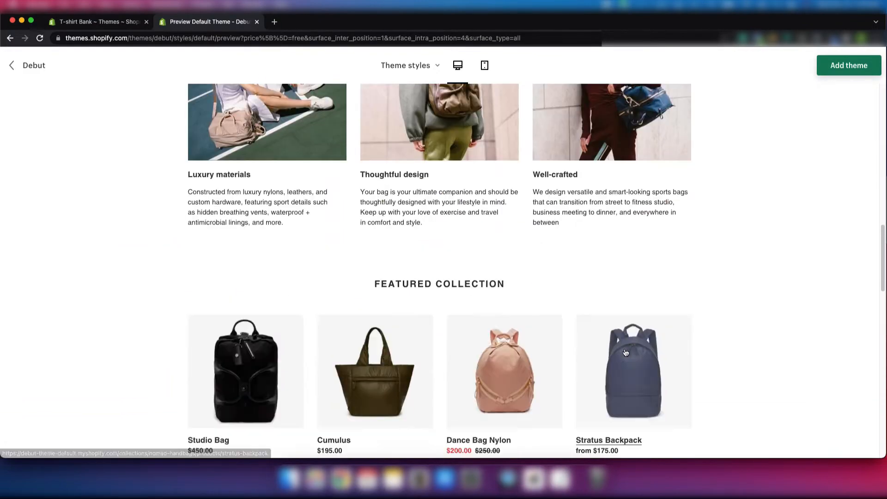
scroll(625, 352, down, 15)
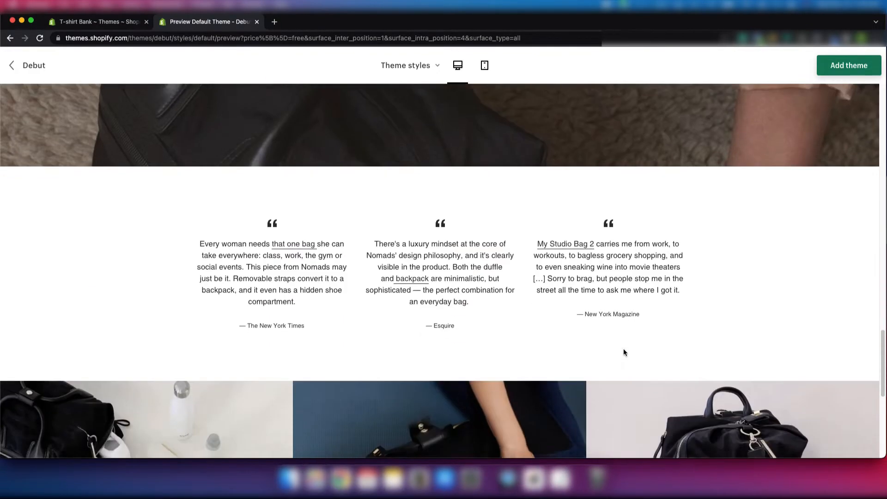
scroll(623, 352, down, 3)
scroll(622, 351, up, 18)
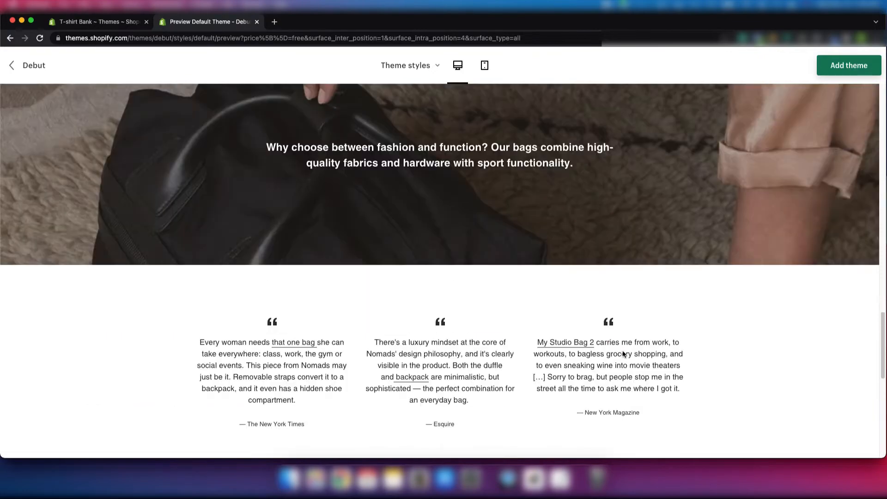
scroll(623, 353, up, 6)
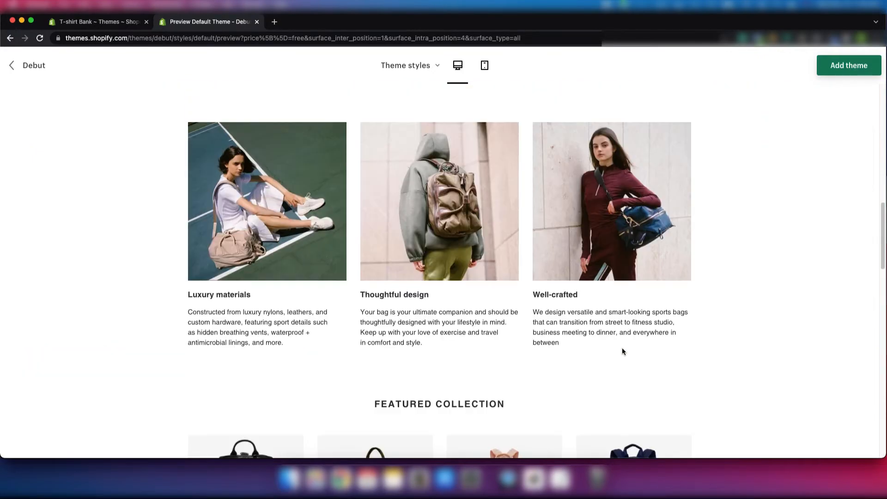
- Check the demo store's home page in the mobile preview and return to the Debut theme page
click(488, 69)
scroll(488, 244, up, 10)
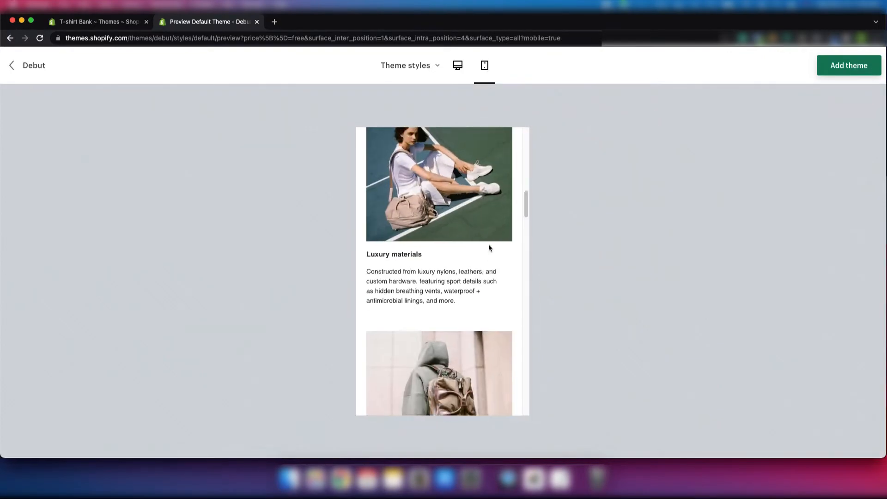
scroll(491, 248, up, 3)
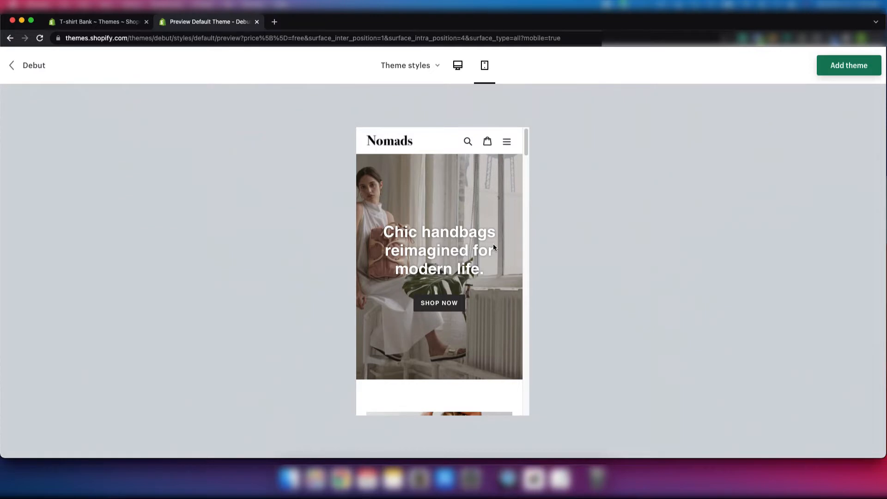
click(14, 66)
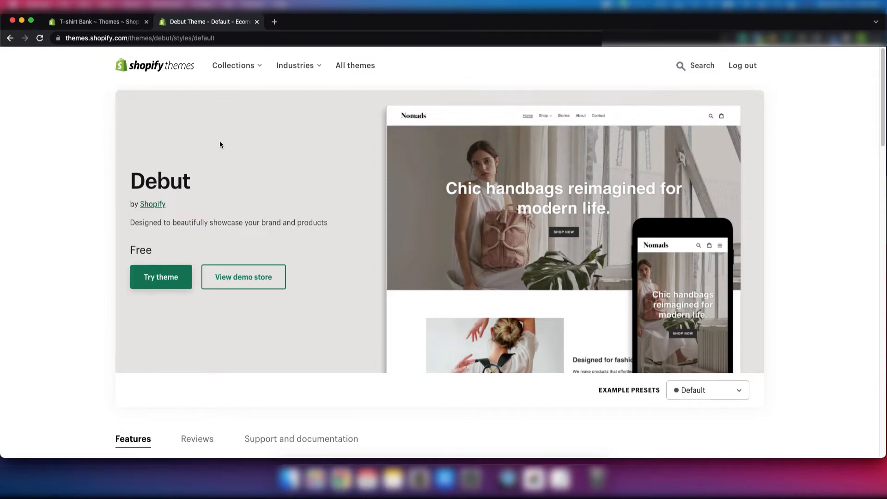
- Add the free Debut theme to the T-shirt Bank store and find it in the theme library
click(158, 283)
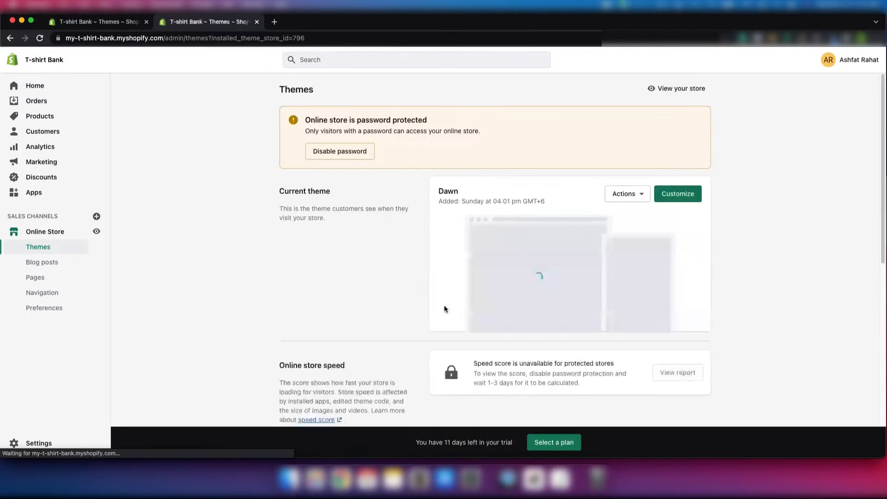
scroll(444, 309, down, 5)
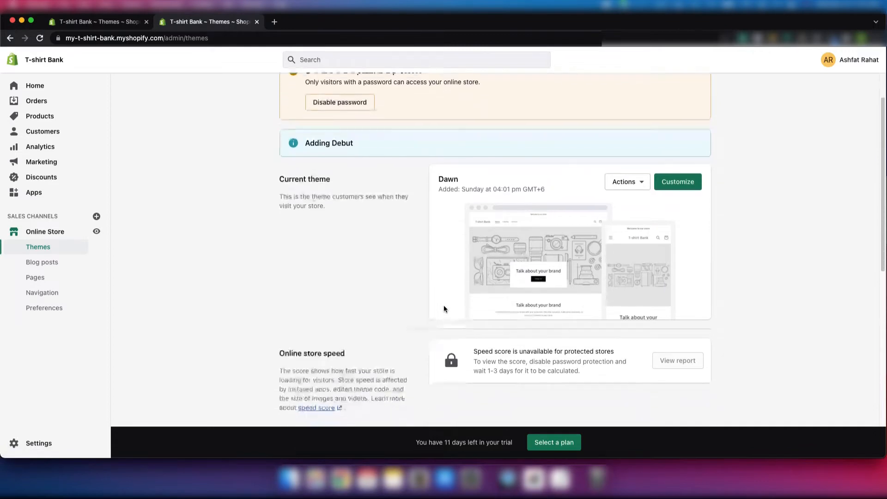
scroll(443, 309, down, 3)
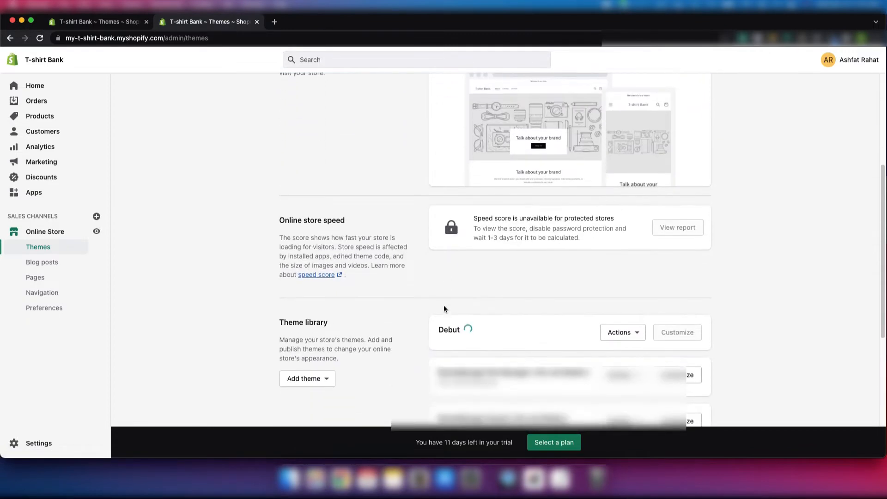
scroll(444, 309, down, 1)
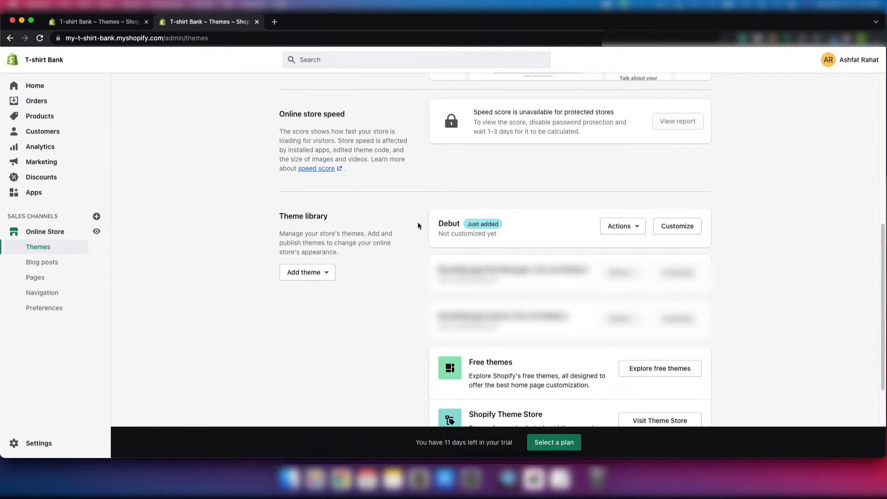
- Publish Debut from the theme library as the store's current theme in place of Dawn
scroll(418, 225, down, 1)
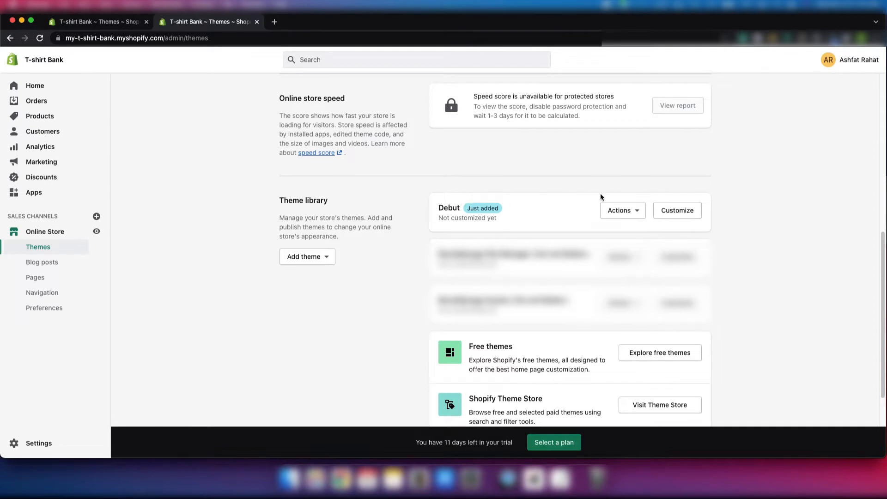
click(635, 214)
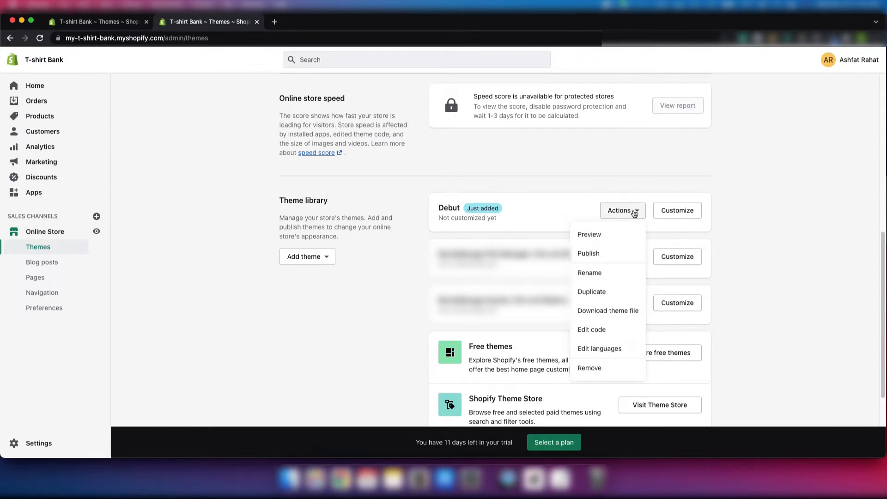
click(590, 260)
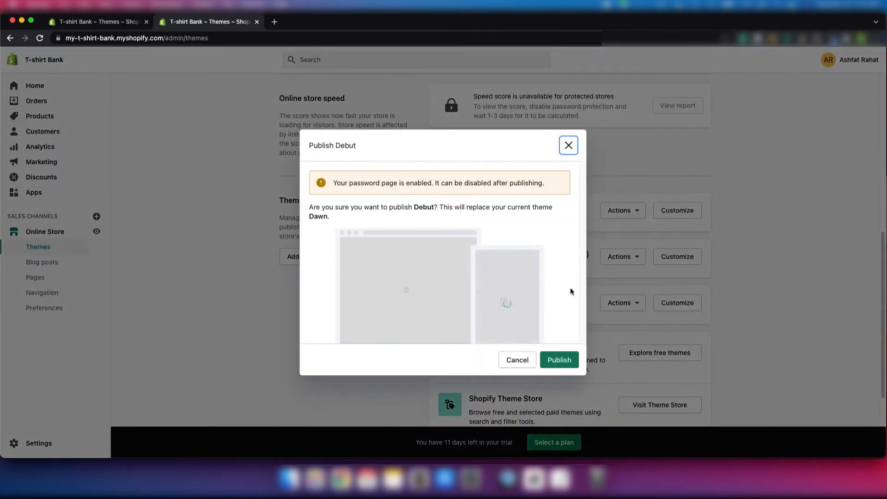
click(567, 362)
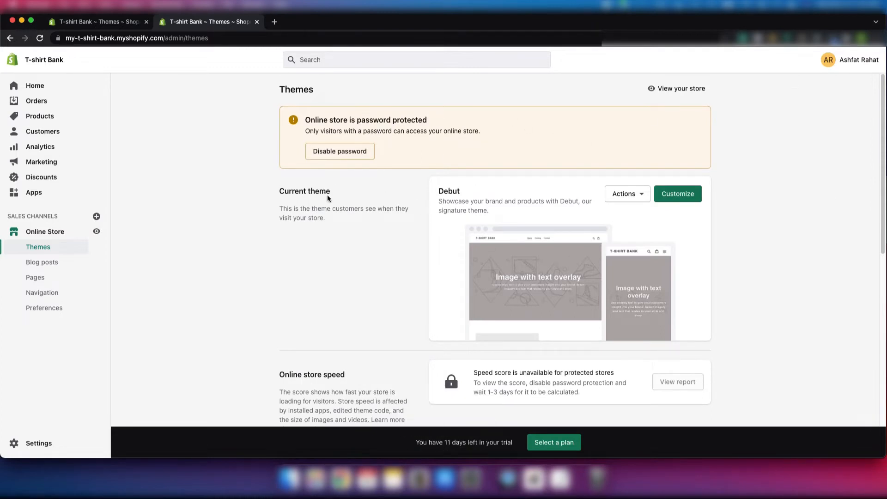
- Review the actions available for the current Debut theme, from Preview to Edit languages, without choosing one
click(633, 196)
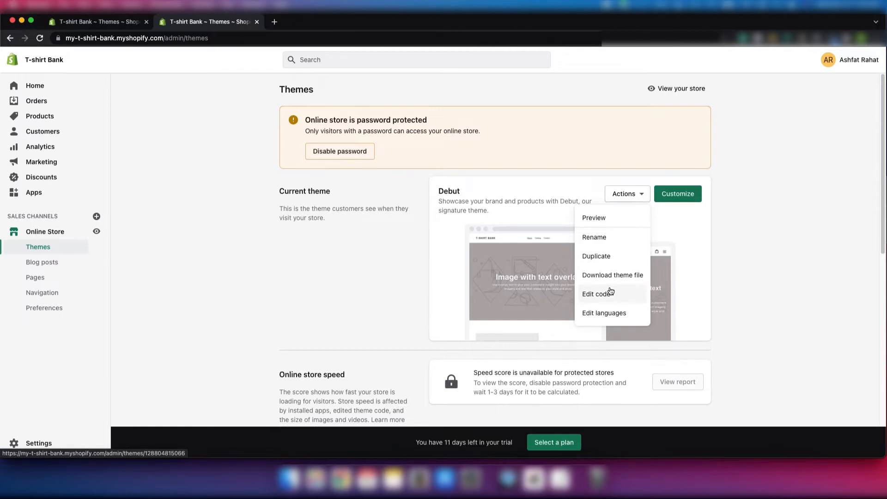
scroll(611, 291, down, 2)
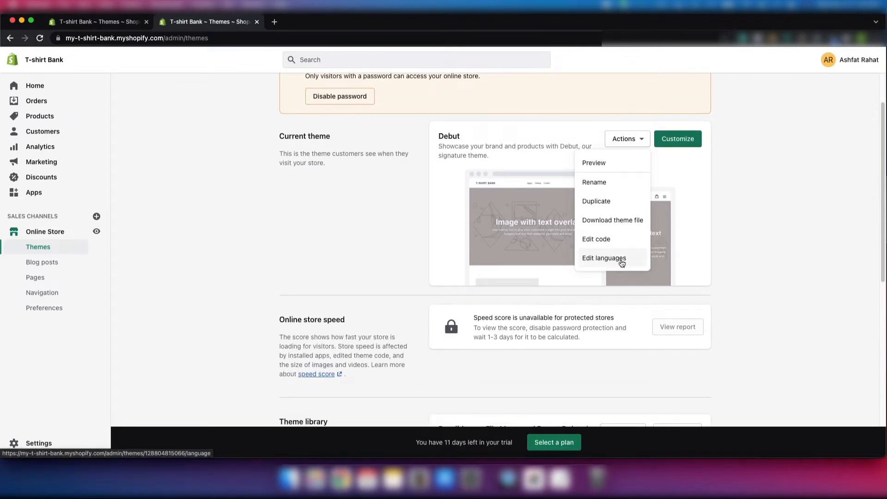
click(690, 193)
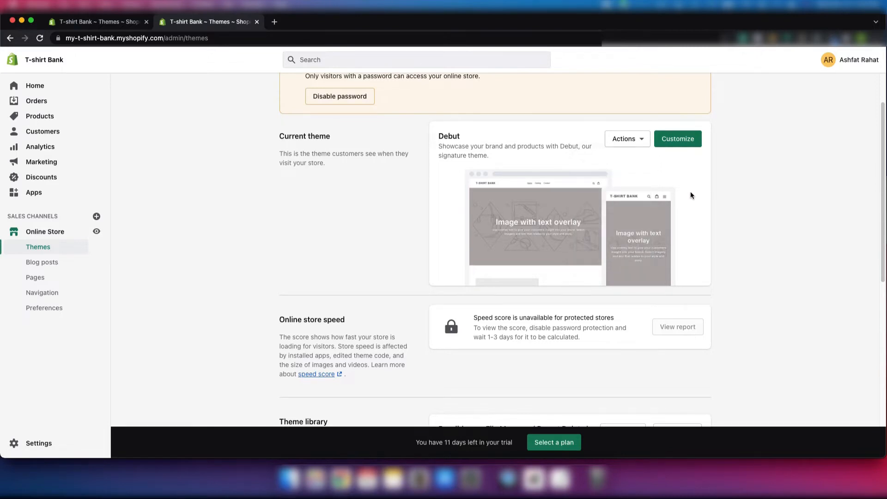
- Open the current Debut theme for customization in the theme editor
scroll(688, 189, up, 2)
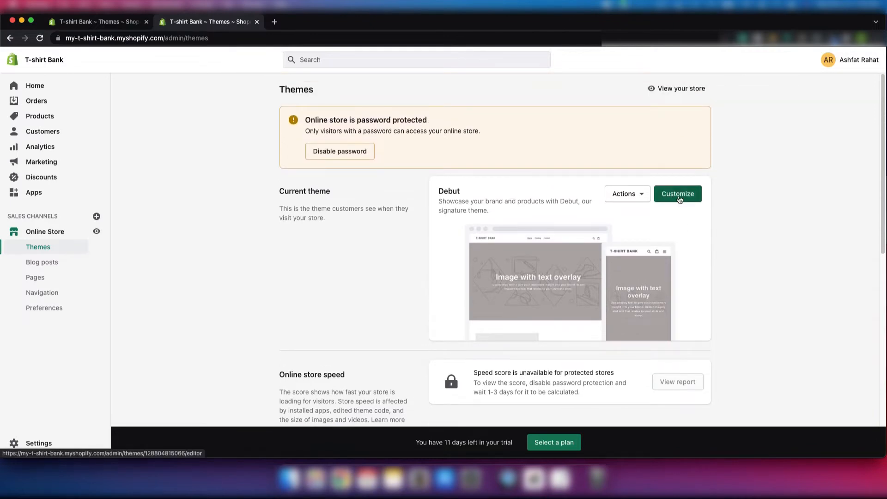
click(679, 199)
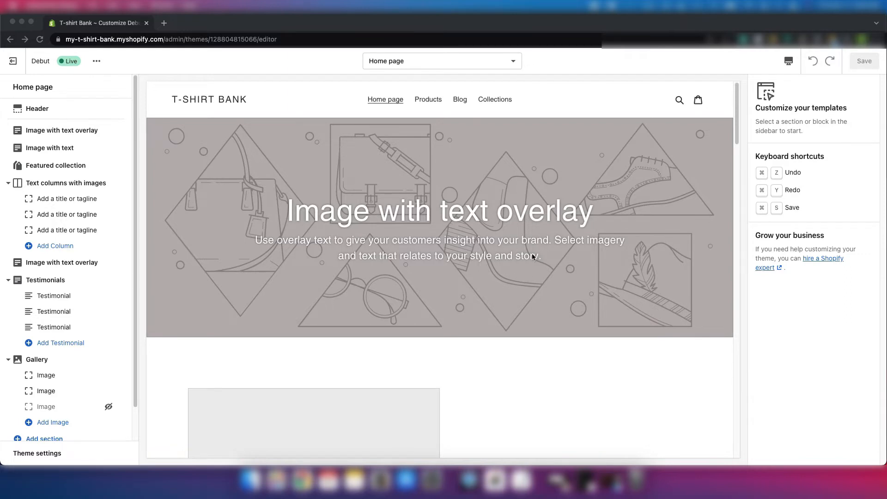
- Examine the home page preview from the header and image overlay down to the gallery, newsletter and footer
scroll(531, 252, down, 5)
scroll(532, 254, down, 6)
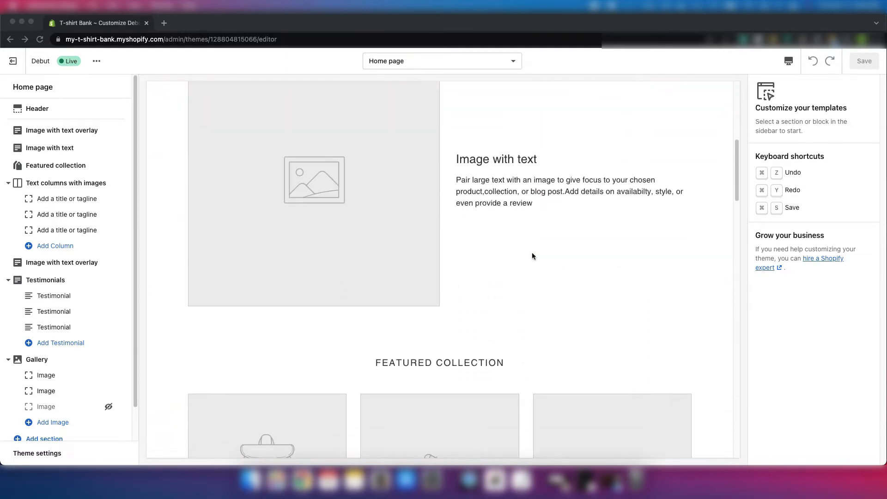
scroll(531, 256, down, 3)
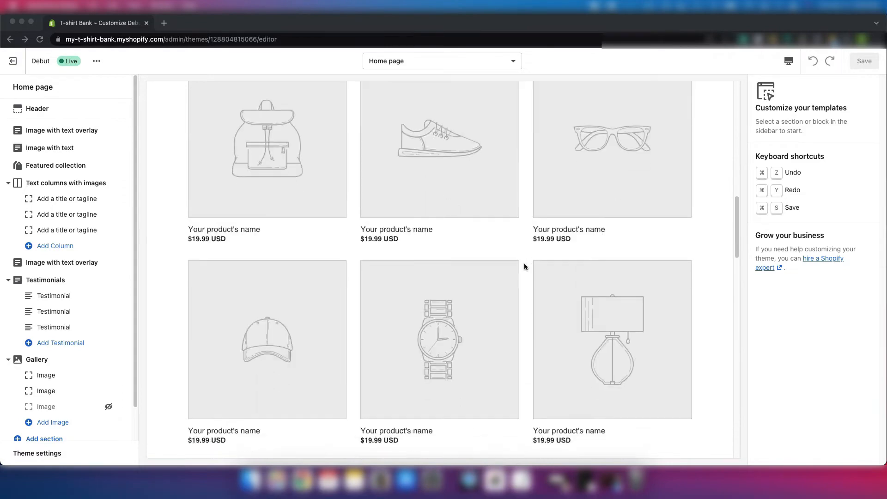
scroll(523, 265, down, 3)
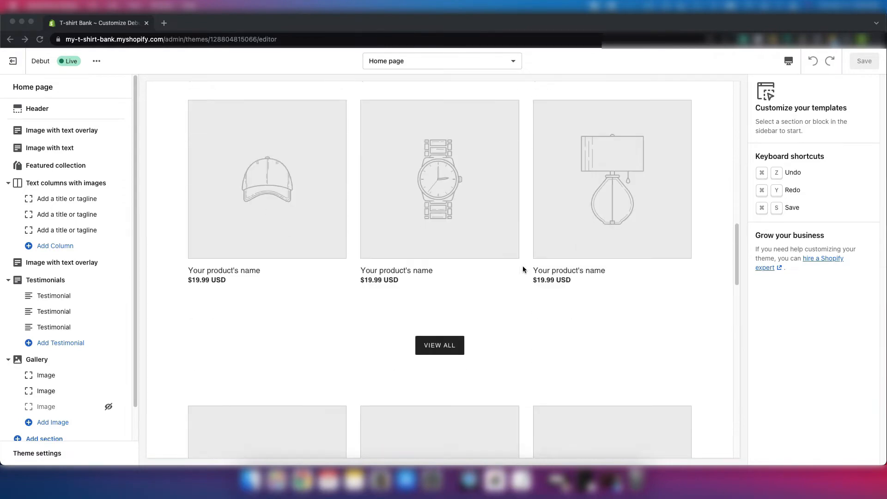
scroll(522, 267, down, 3)
scroll(523, 269, down, 20)
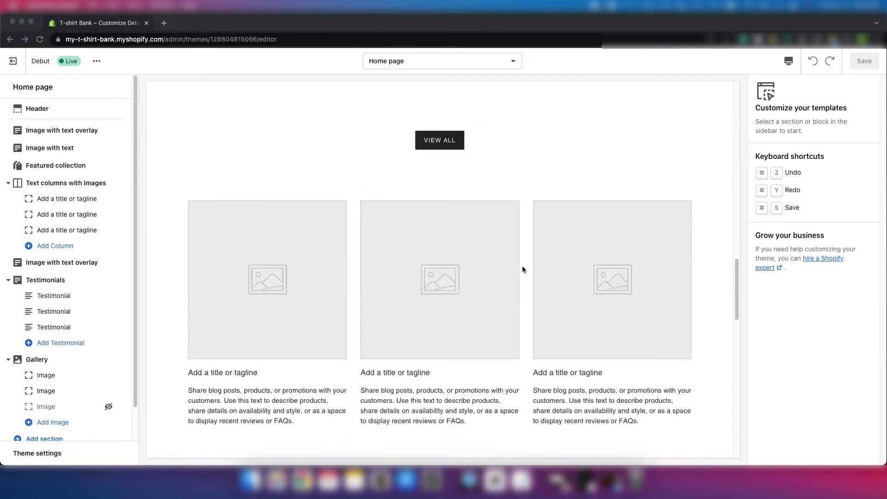
scroll(521, 274, down, 8)
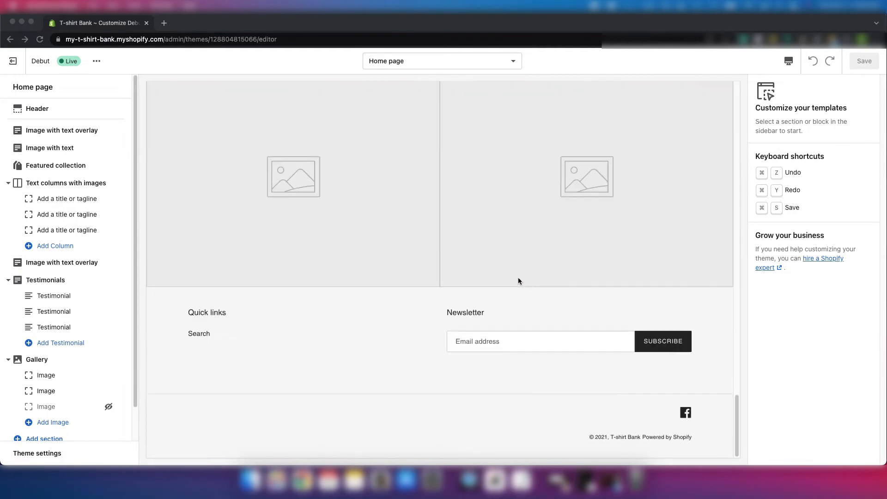
scroll(521, 269, up, 20)
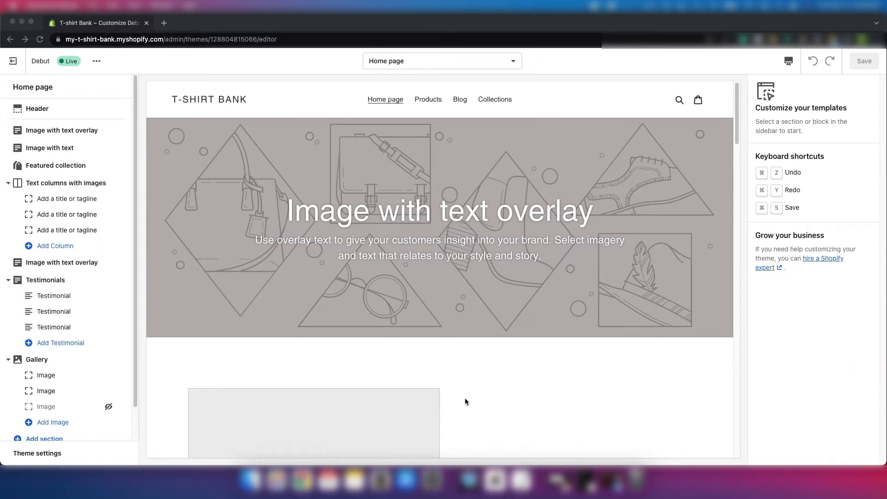
scroll(387, 287, down, 10)
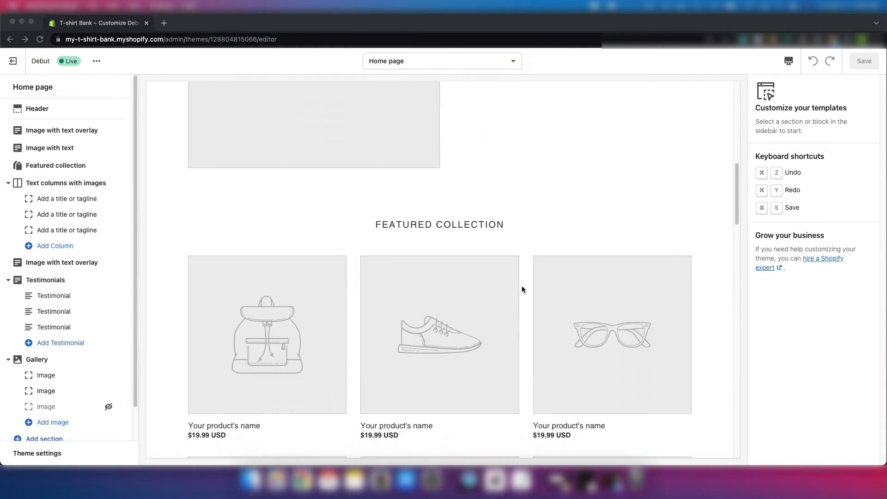
scroll(492, 283, up, 10)
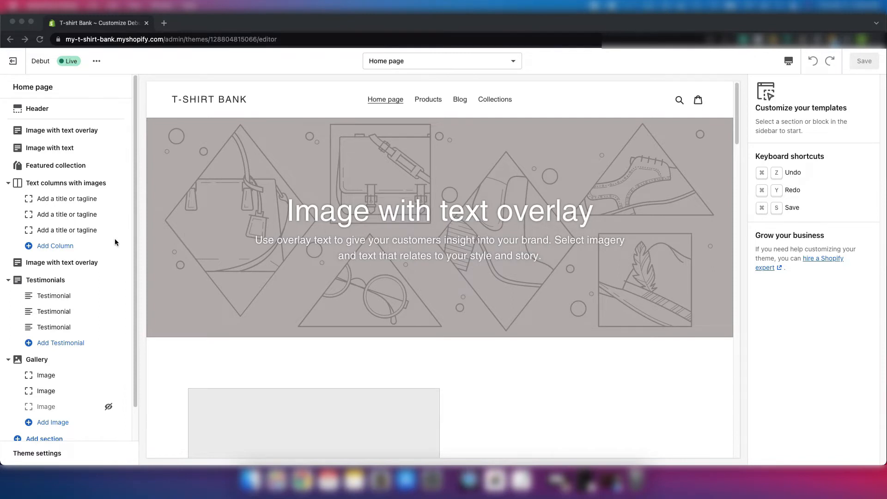
- Open the theme settings and expand the color options
scroll(103, 242, down, 2)
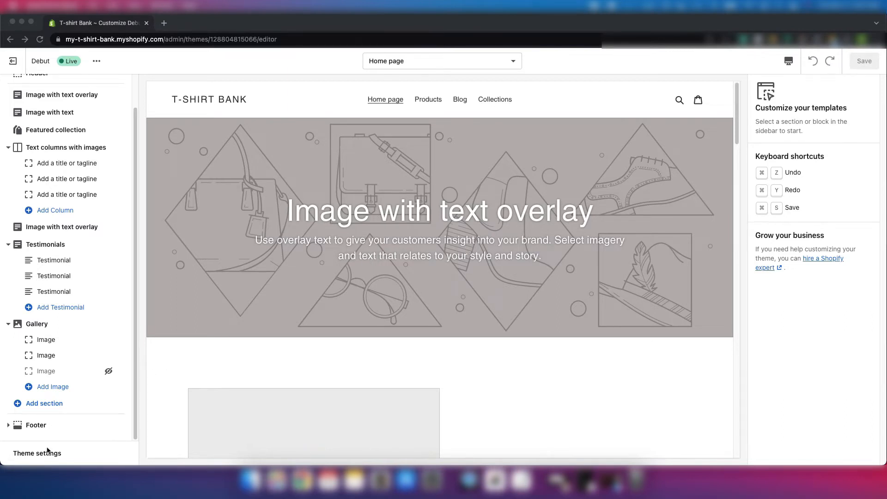
click(45, 455)
click(45, 455)
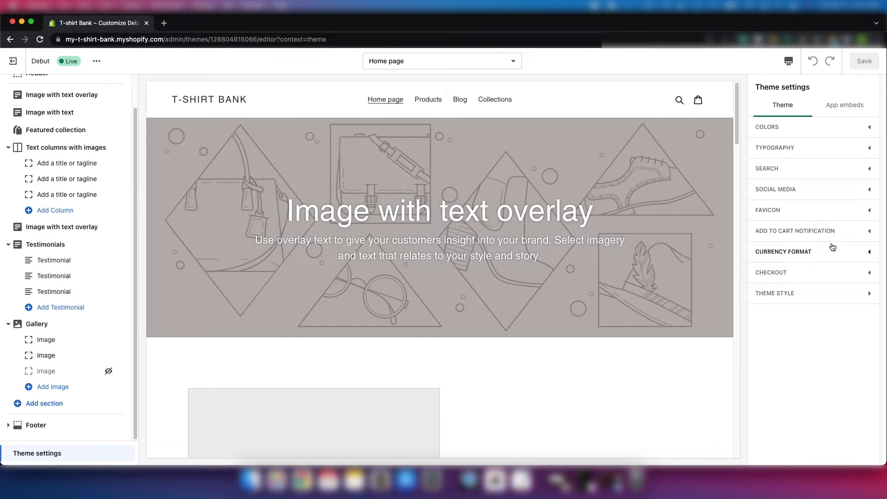
click(786, 130)
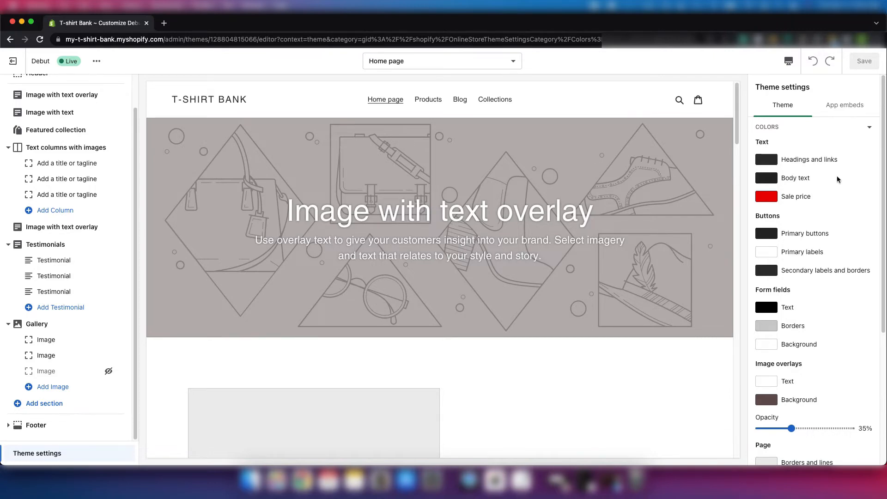
- Try the red EA0606 as the primary button color, checking the preview's View all button, and restore the dark 333232
scroll(657, 253, down, 20)
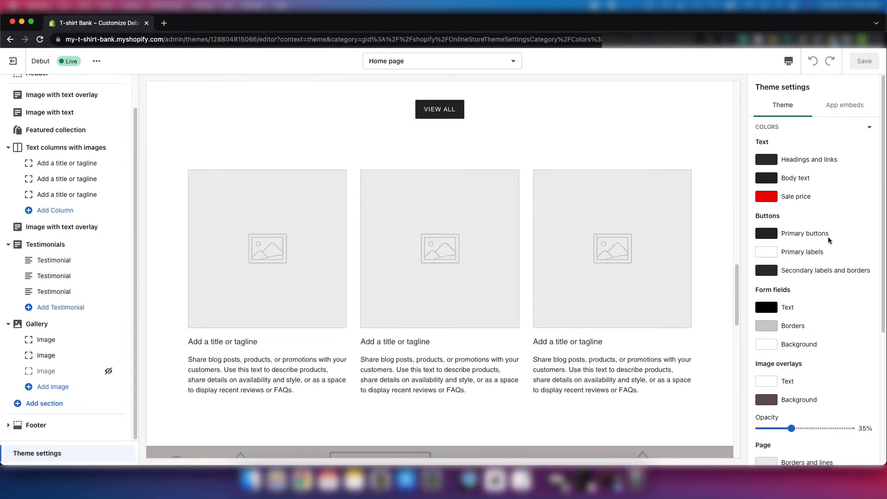
scroll(828, 237, down, 1)
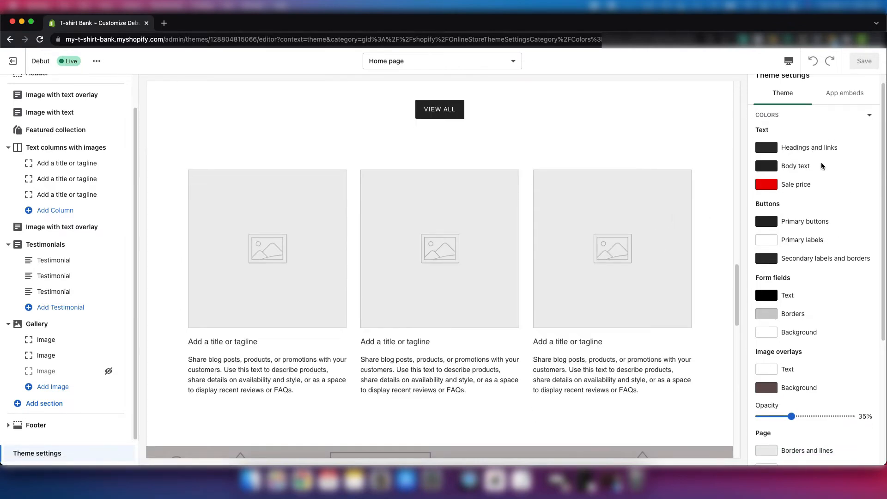
scroll(840, 200, down, 1)
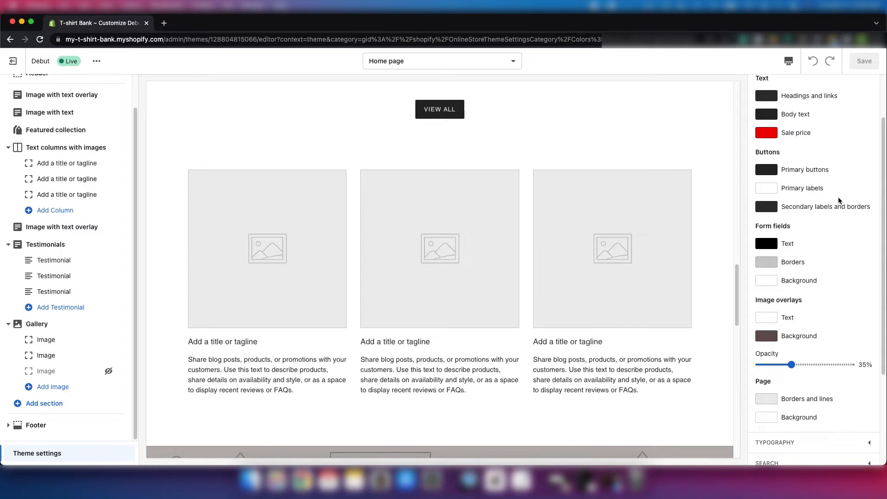
scroll(551, 189, up, 3)
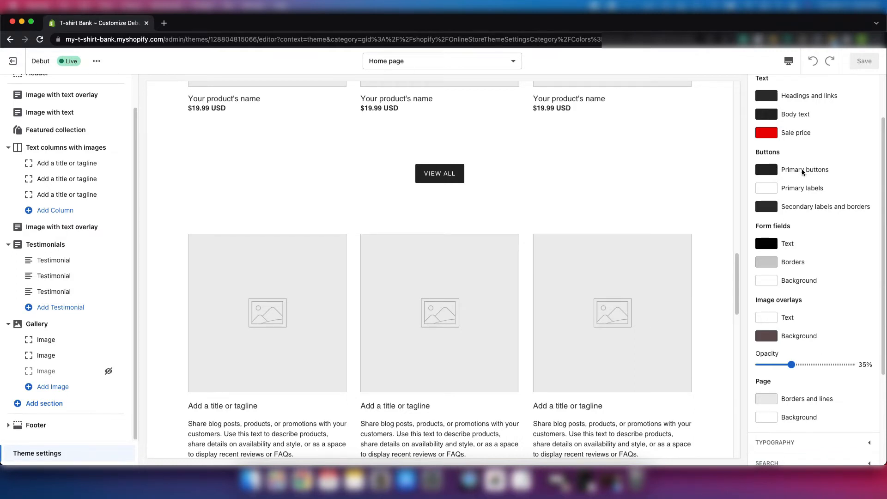
click(772, 172)
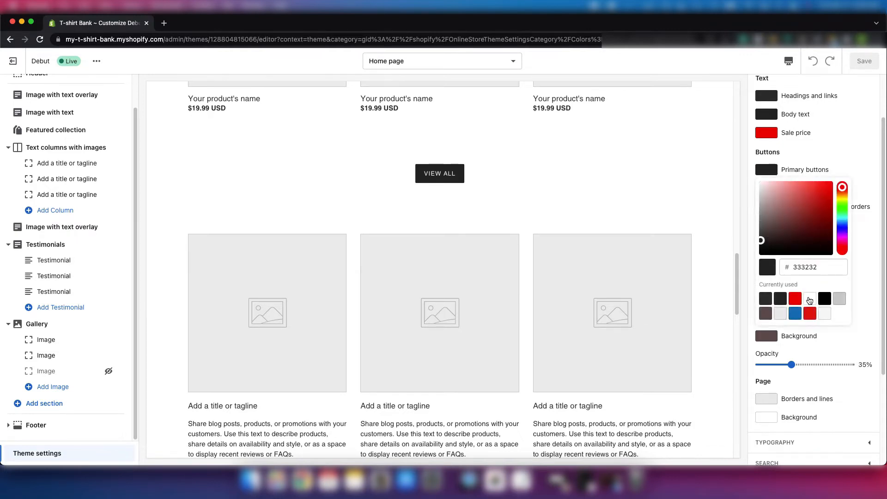
click(795, 299)
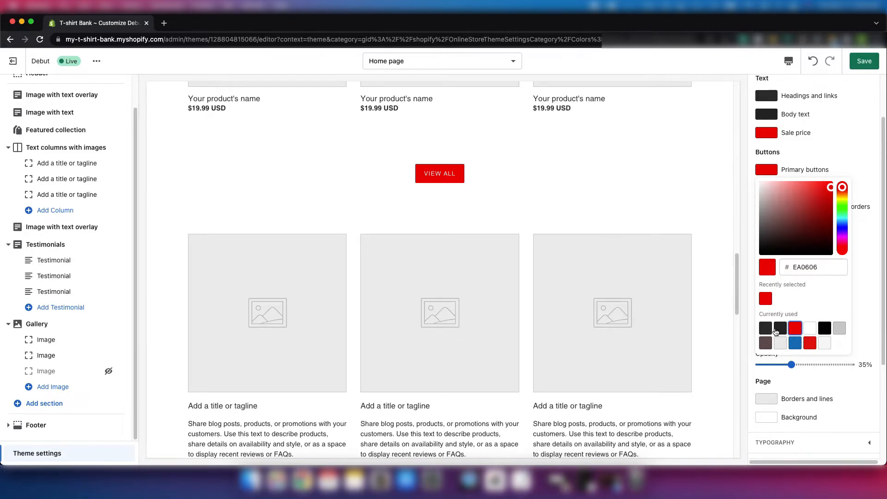
click(780, 330)
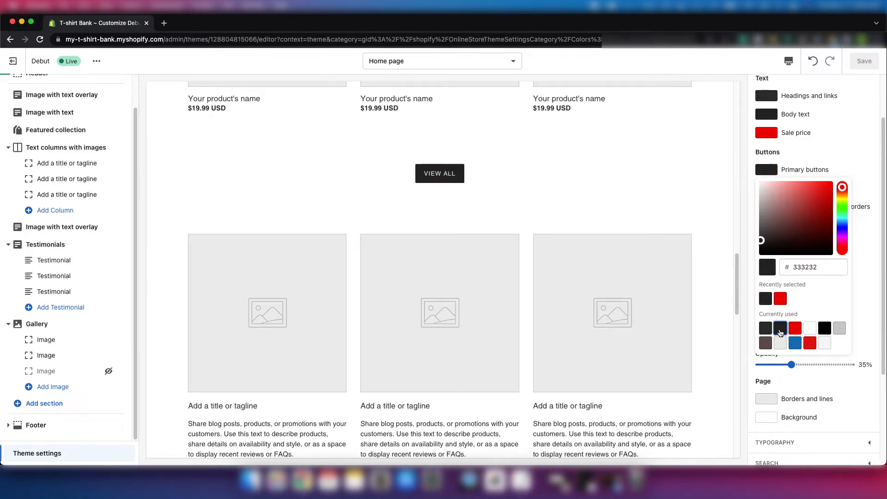
click(855, 143)
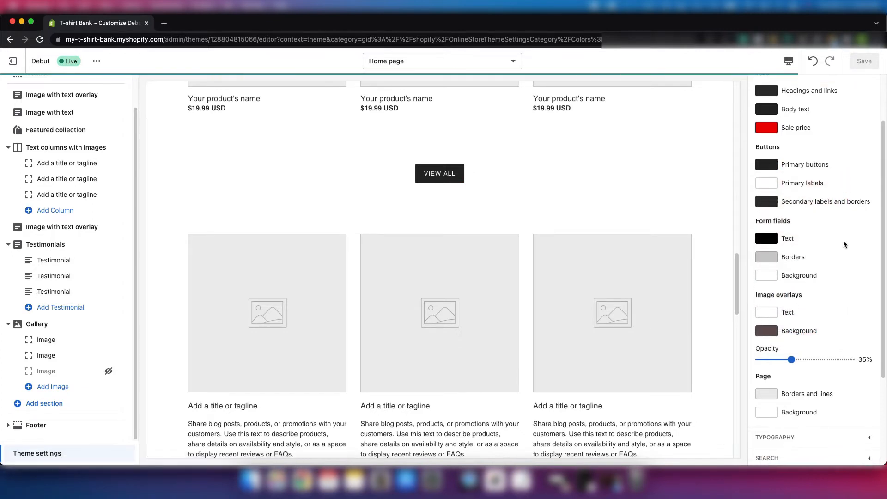
- Look over the remaining color options down to the page background and open the typography settings
scroll(843, 244, down, 1)
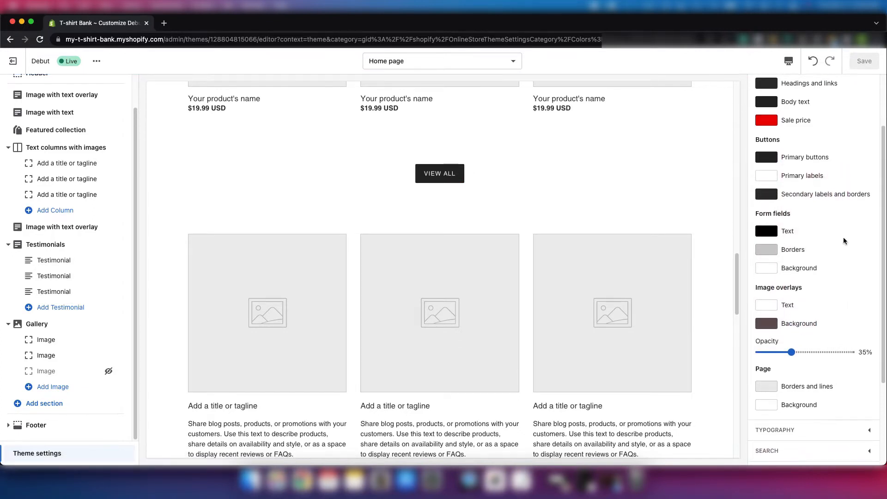
scroll(843, 237, up, 2)
scroll(844, 235, down, 4)
scroll(844, 229, up, 6)
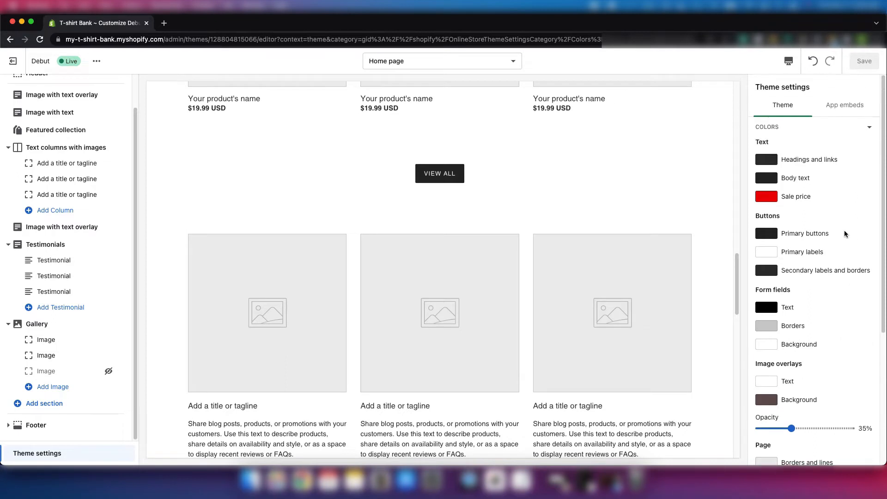
scroll(844, 230, down, 10)
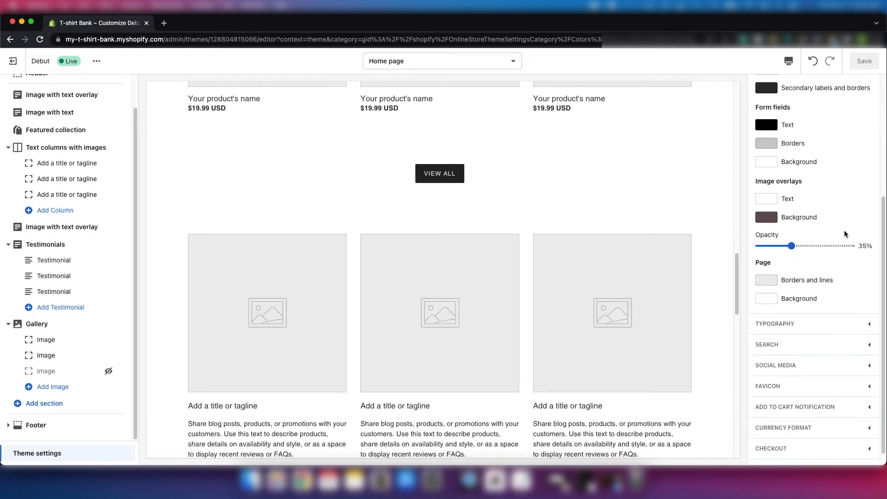
click(812, 324)
scroll(827, 310, up, 4)
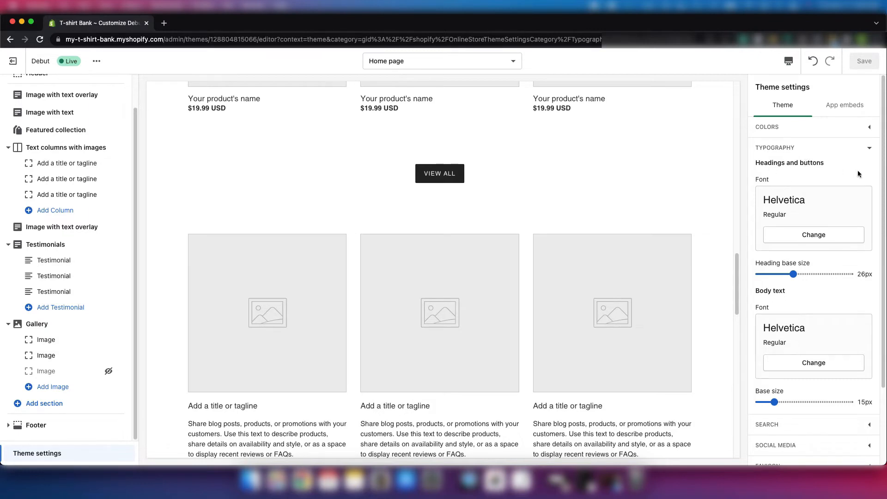
- Open the font selection for headings and buttons and browse the available fonts, loading more of them
click(816, 237)
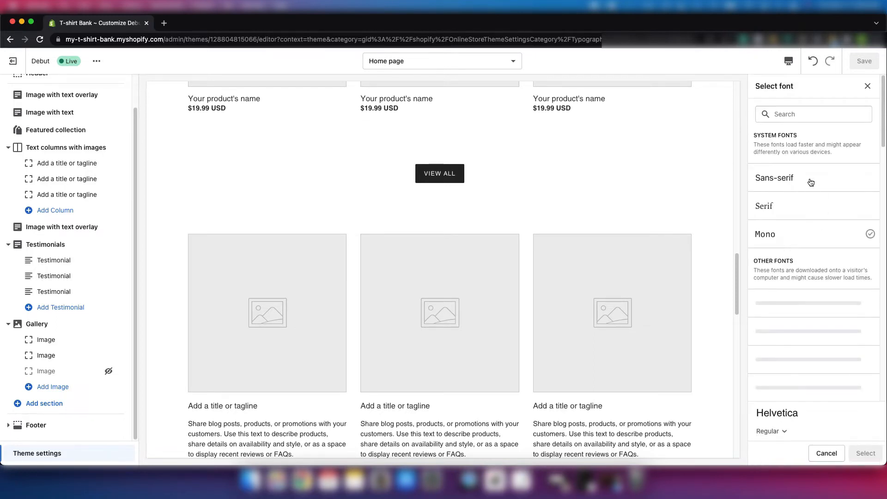
scroll(823, 219, down, 1)
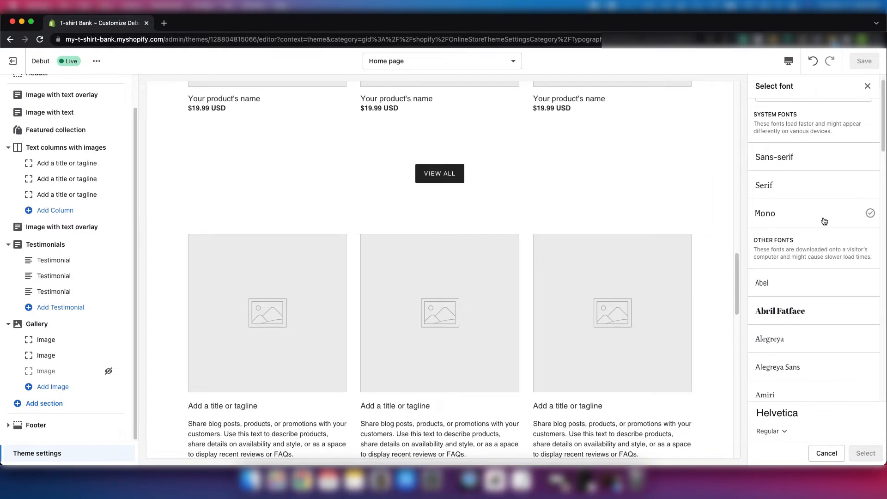
scroll(823, 221, down, 10)
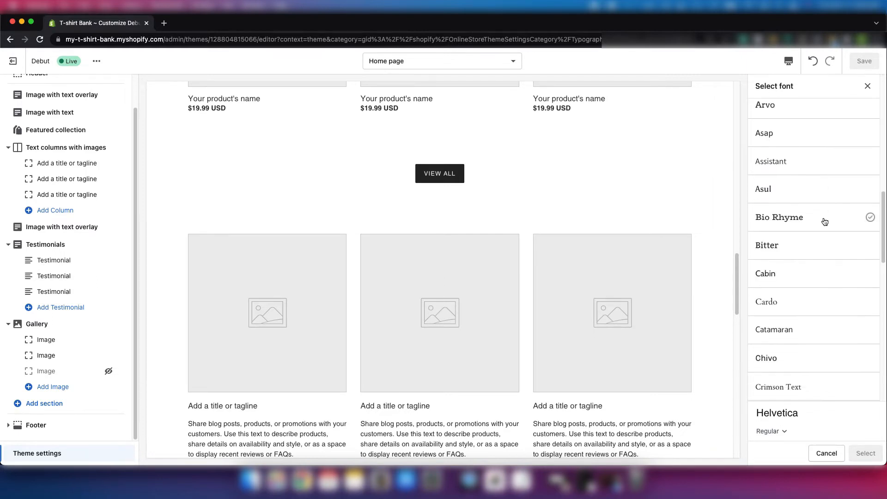
scroll(824, 221, down, 10)
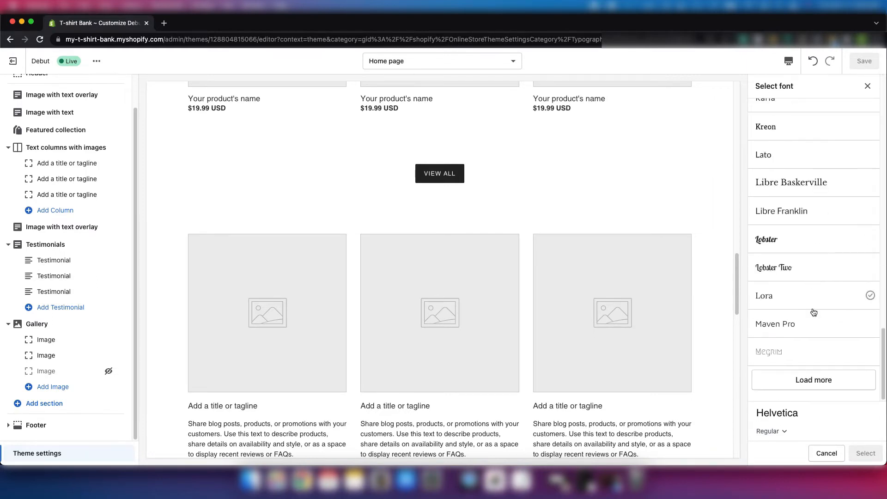
click(825, 379)
scroll(837, 291, down, 1)
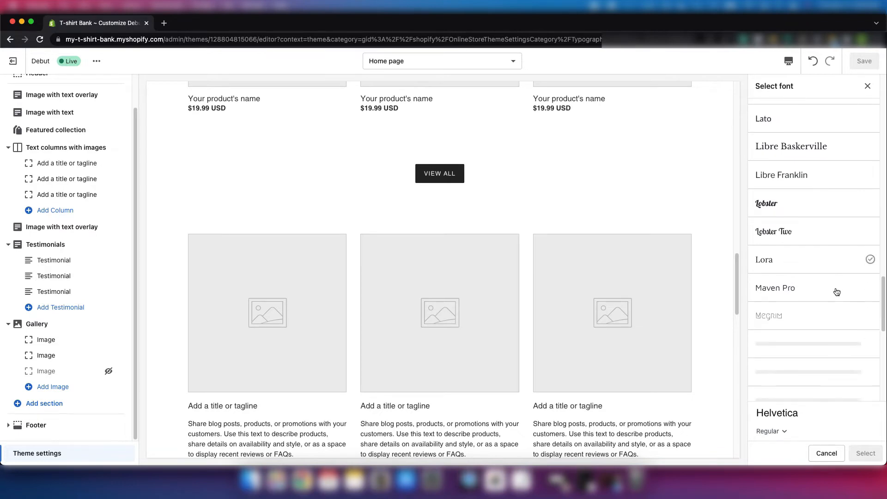
scroll(836, 292, down, 10)
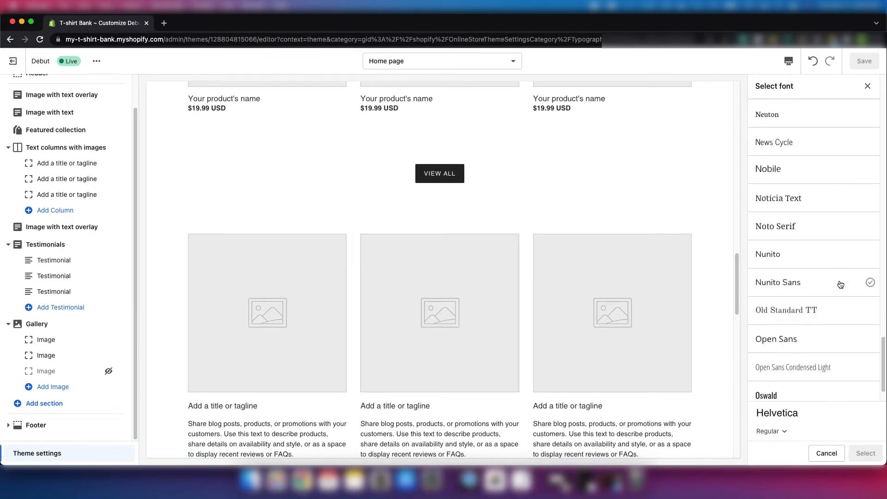
scroll(841, 284, up, 8)
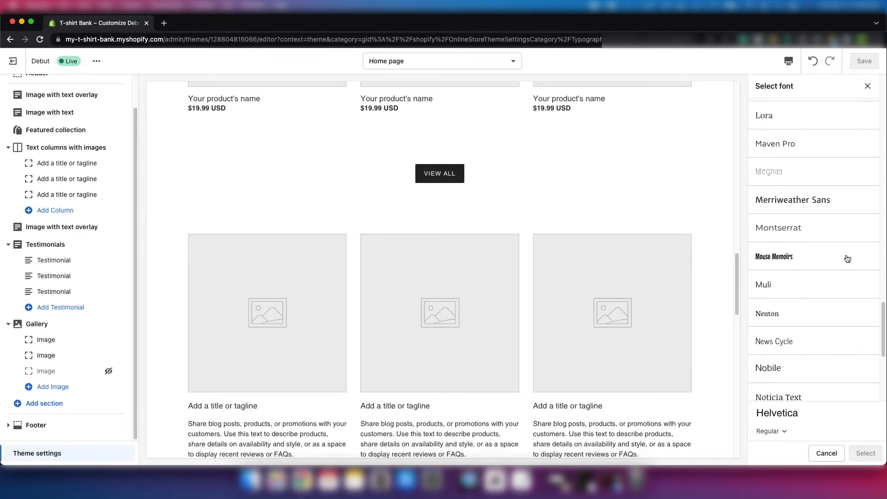
scroll(847, 252, up, 8)
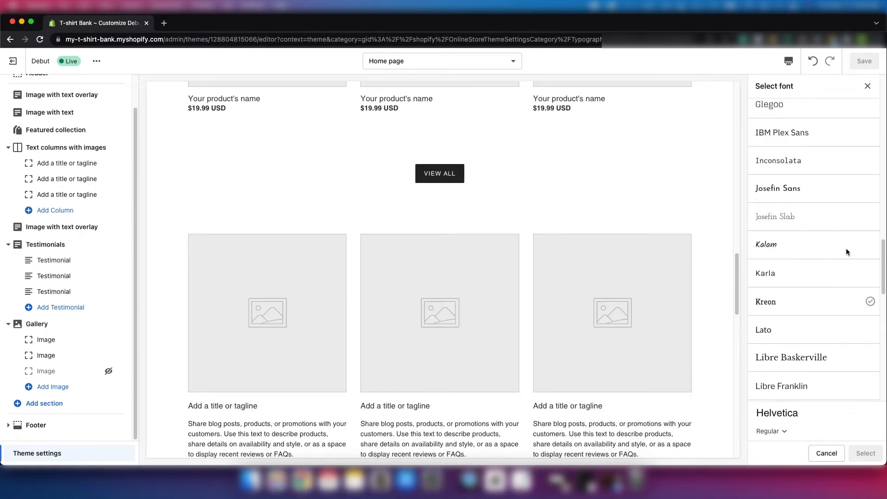
scroll(847, 252, up, 15)
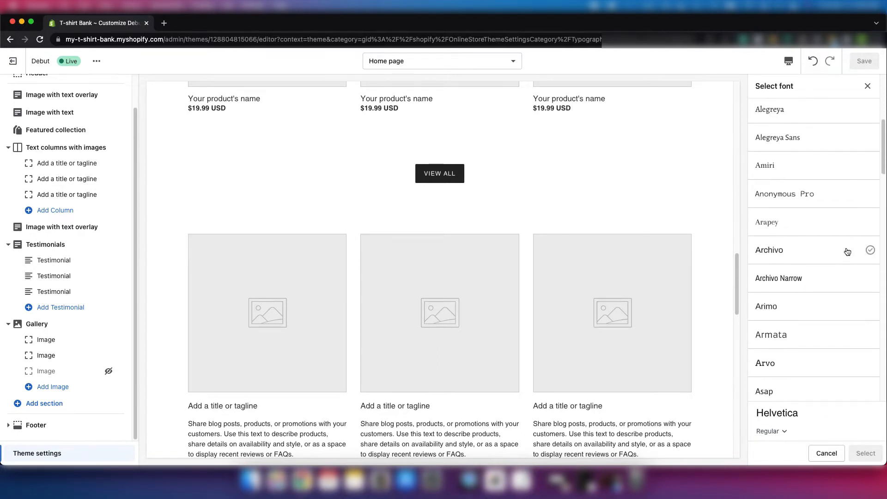
- Search the fonts for "popp" and set the headings and buttons font to Poppins
click(804, 114)
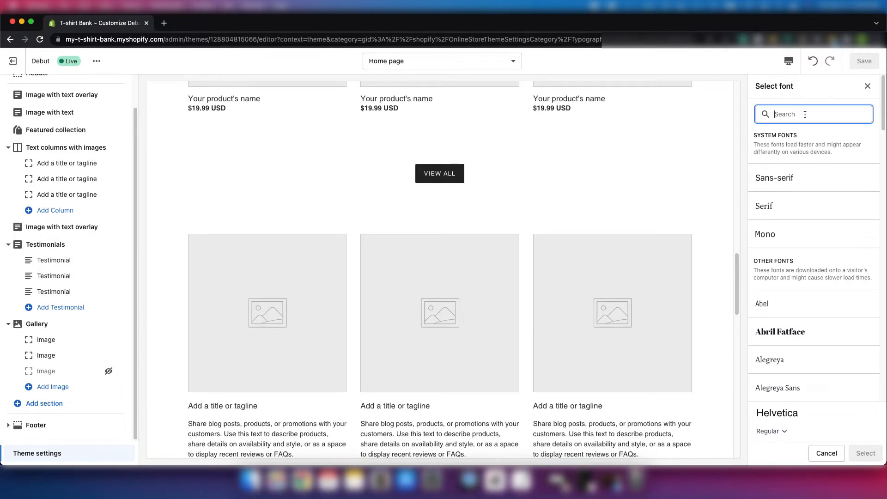
text(popp)
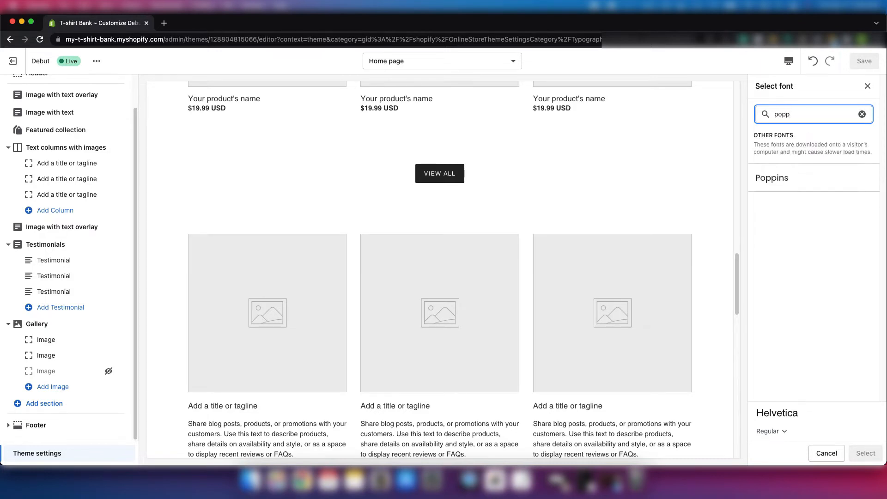
click(787, 179)
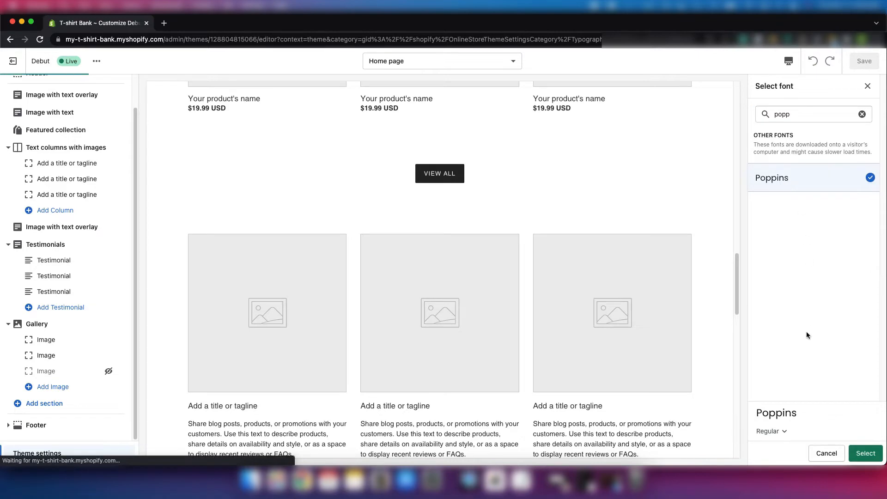
click(865, 452)
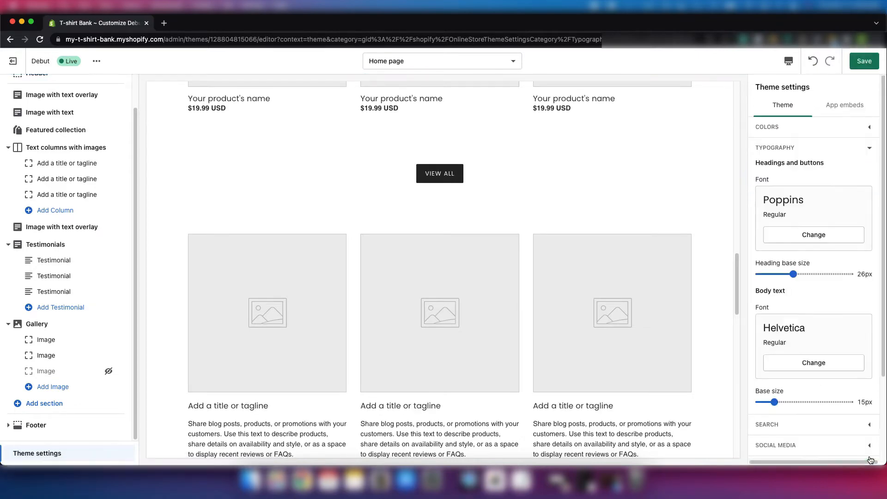
- Check the new heading font in the home page preview and review the heading size and body text settings
scroll(465, 214, up, 15)
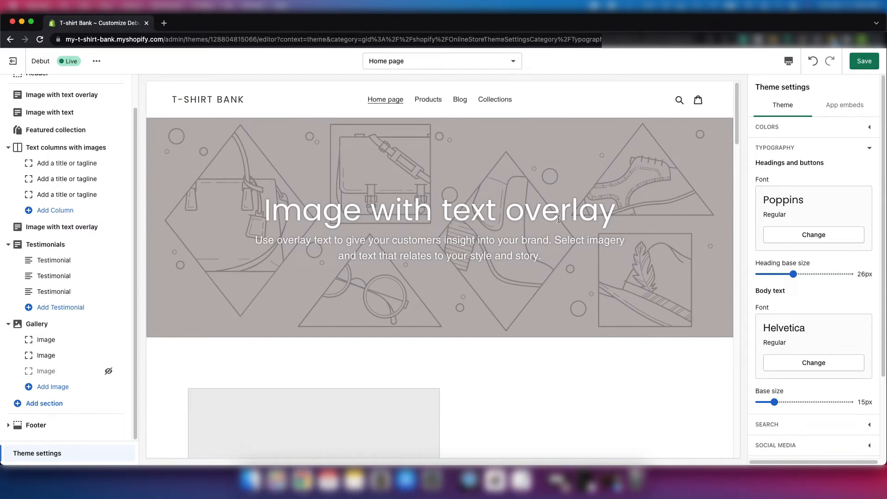
scroll(624, 223, down, 5)
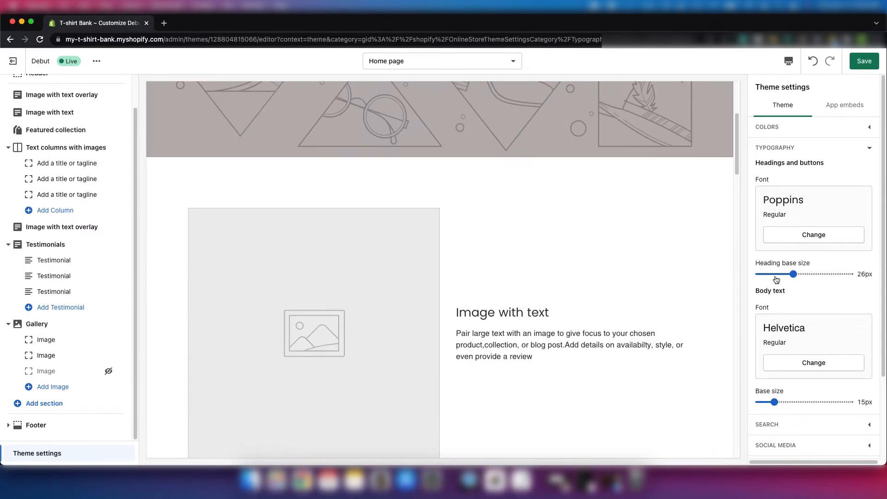
scroll(813, 293, down, 2)
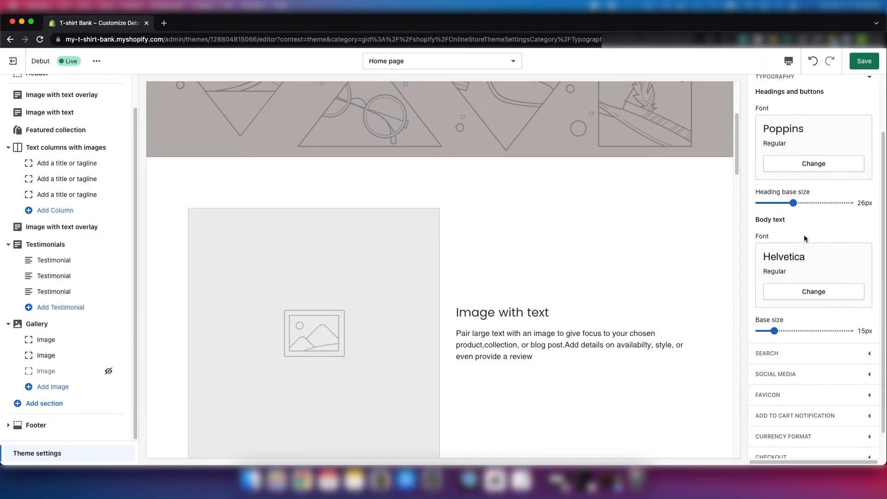
scroll(801, 234, down, 1)
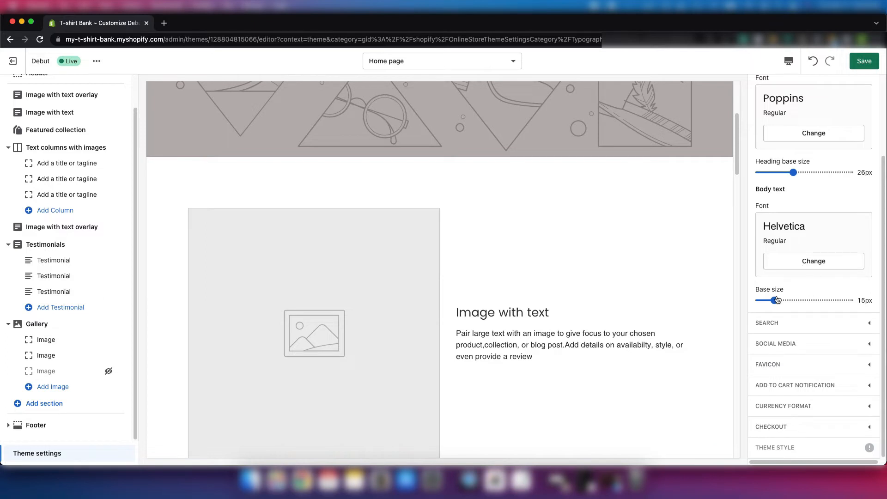
scroll(837, 205, up, 3)
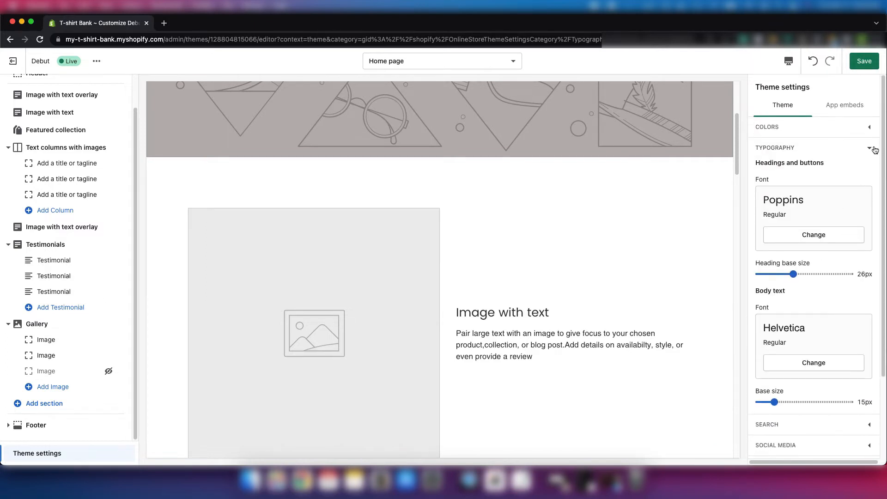
- Review the search settings for product suggestions and open the social media settings
click(872, 148)
click(811, 171)
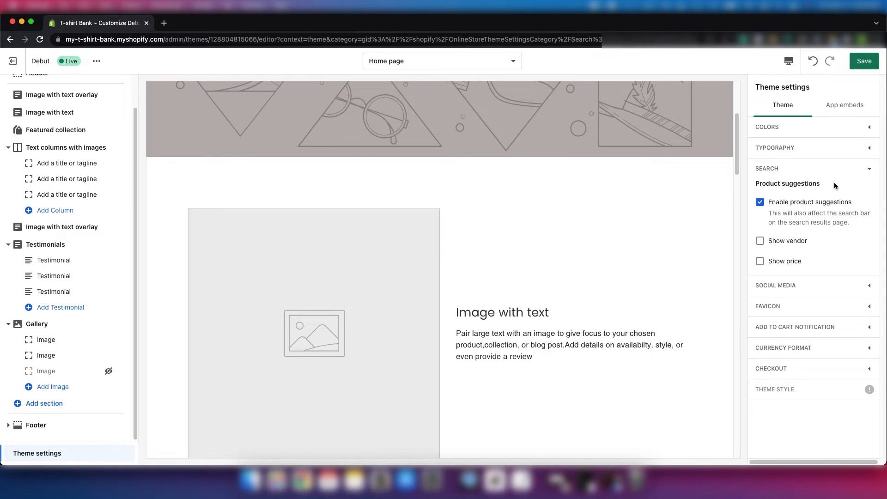
click(867, 170)
click(806, 192)
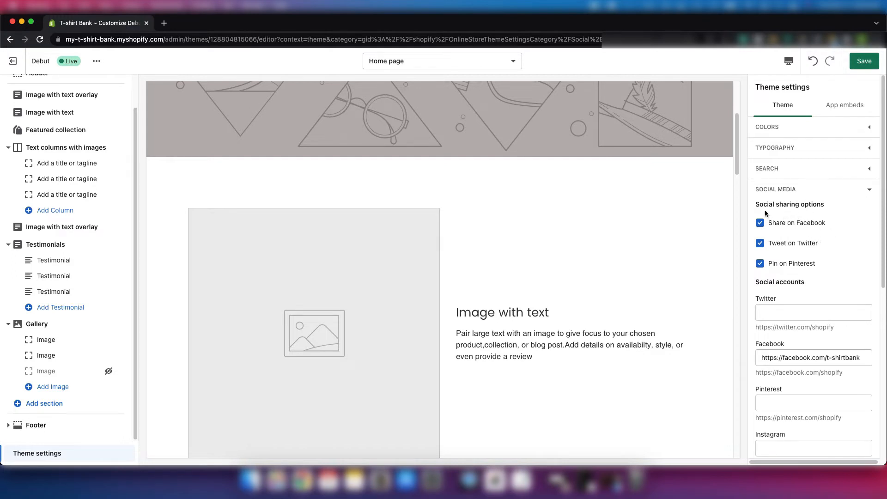
- Review the social sharing options and social account links in the social media settings, and close that section
scroll(768, 215, down, 1)
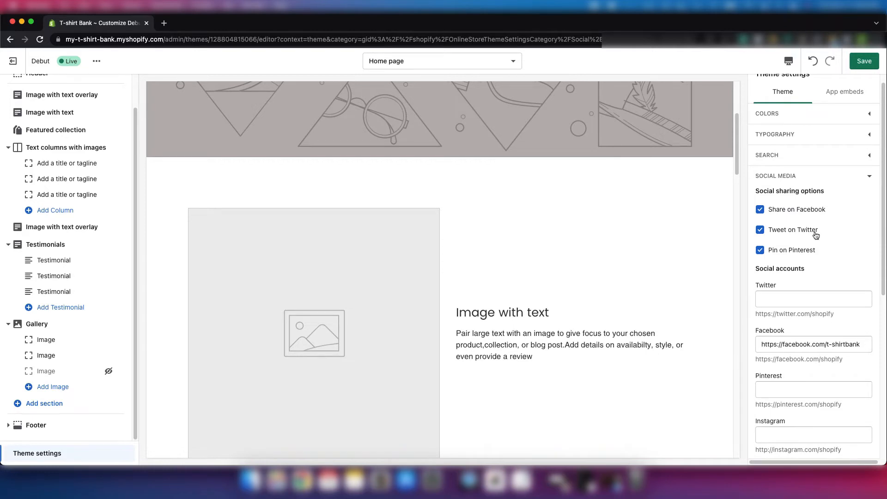
click(760, 230)
click(760, 230)
scroll(838, 240, down, 3)
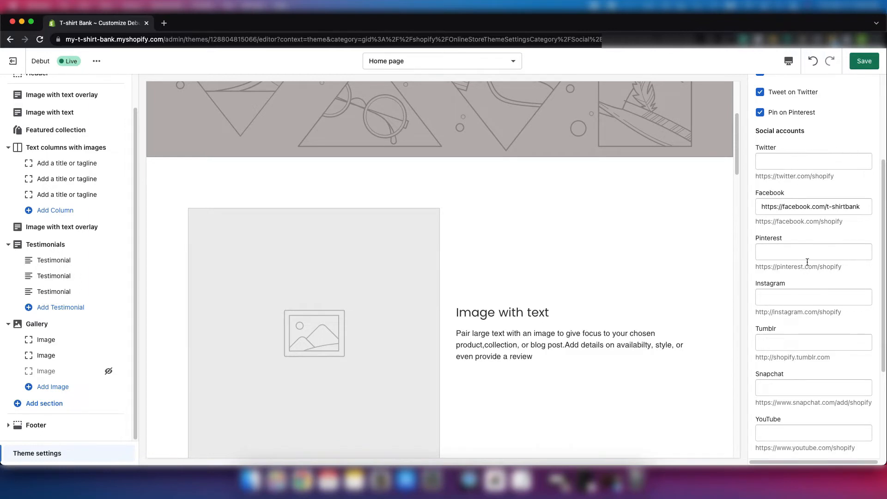
click(864, 210)
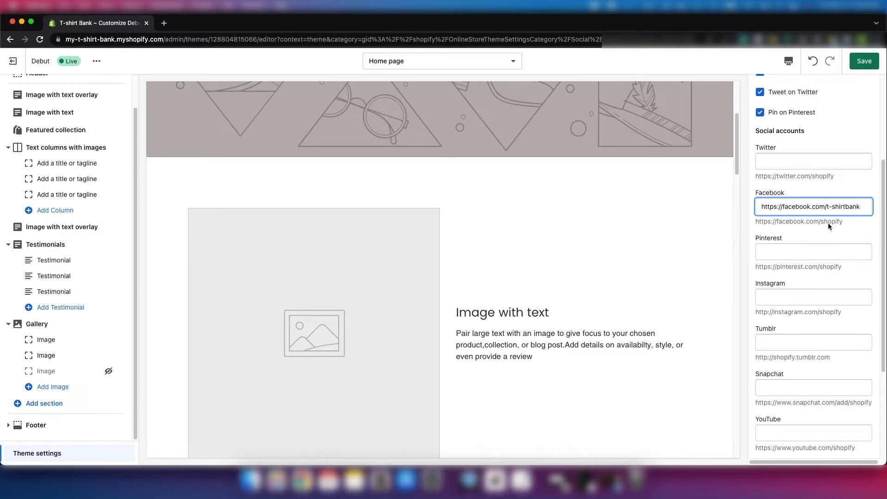
scroll(830, 287, down, 3)
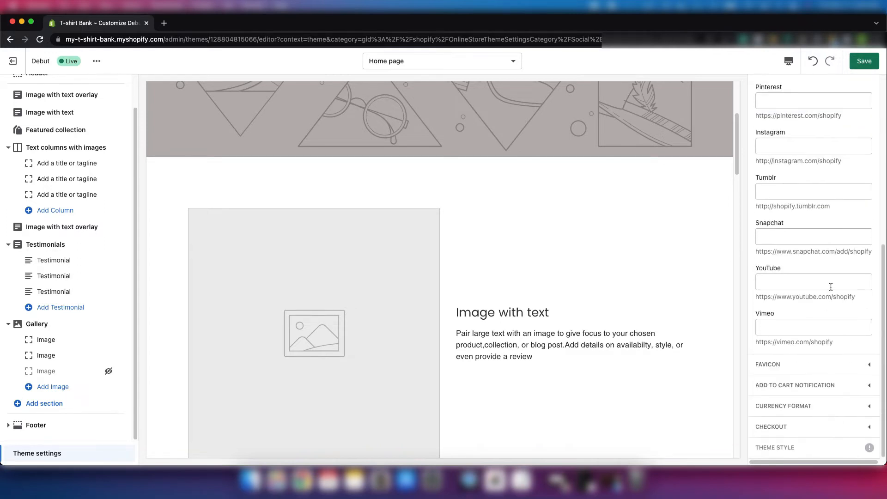
scroll(830, 287, up, 5)
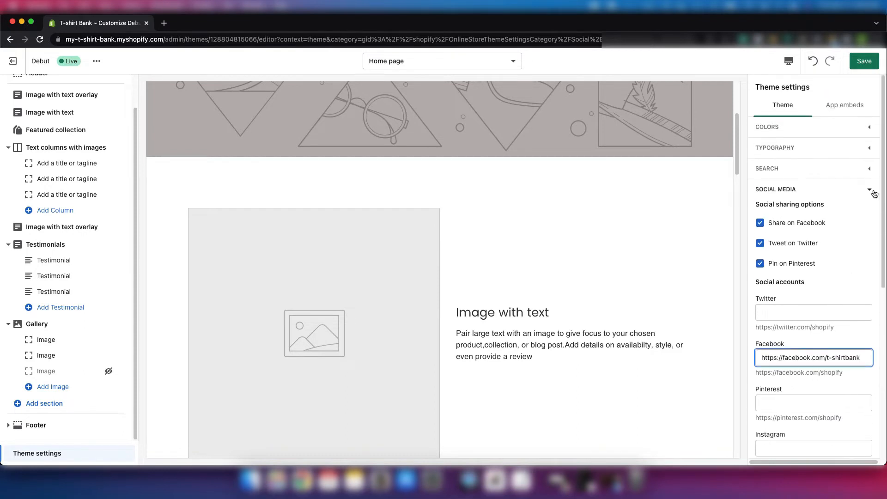
click(867, 191)
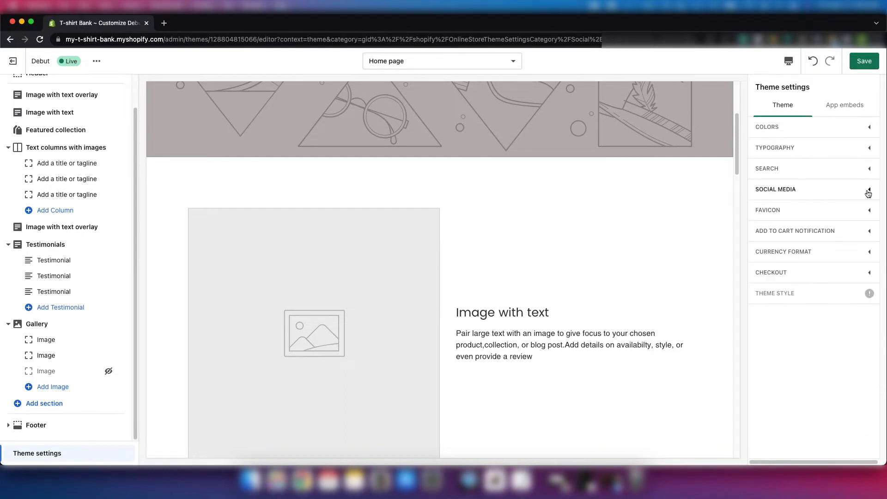
- Review the favicon image settings and close that section
click(801, 214)
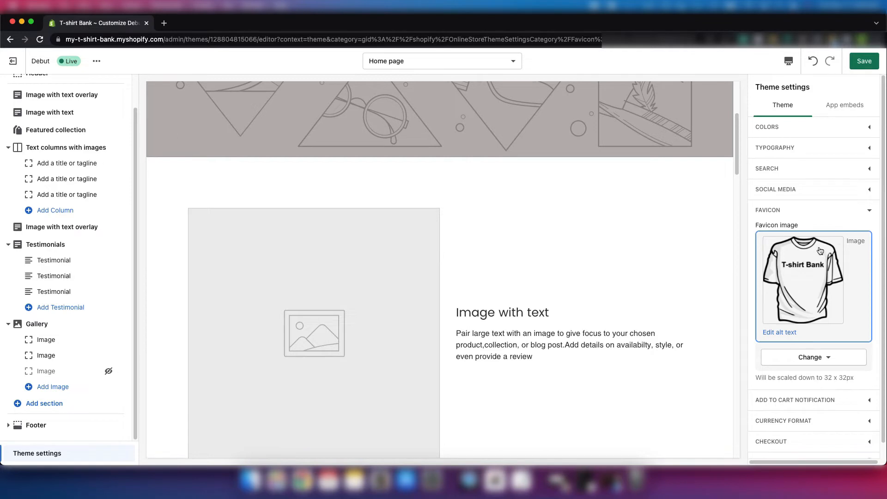
scroll(813, 312, down, 1)
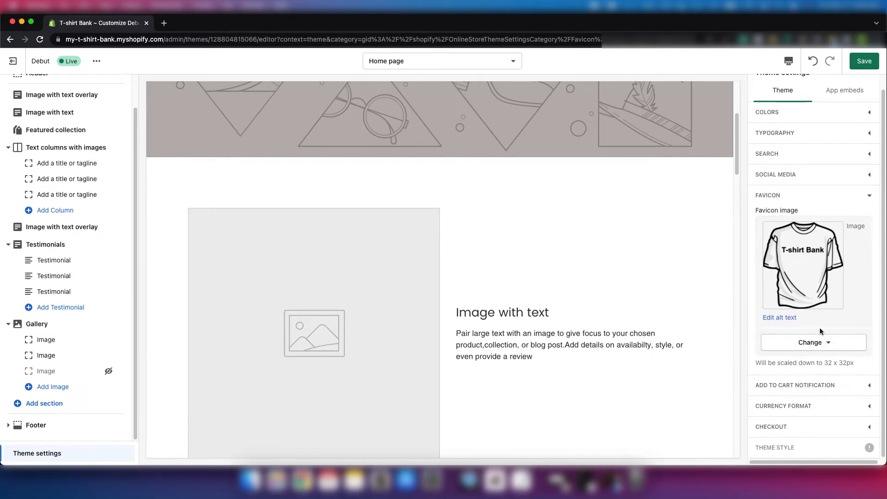
click(867, 193)
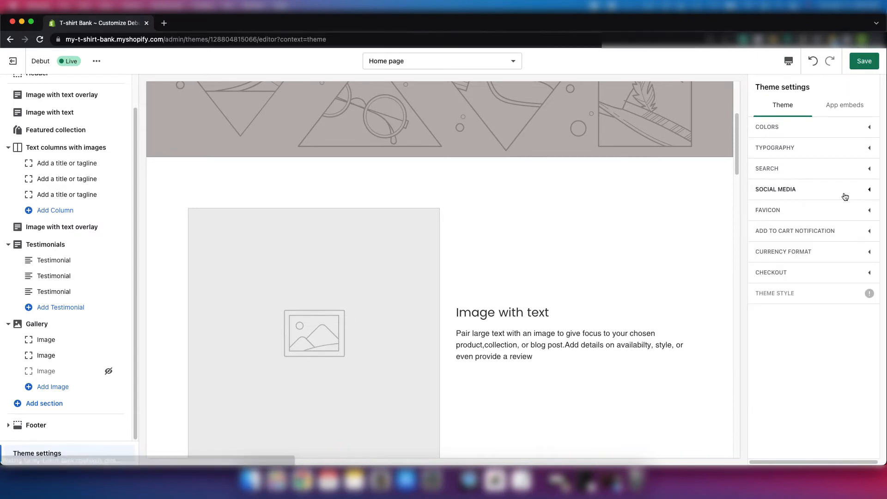
- Review the add to cart notification and currency format settings
click(793, 233)
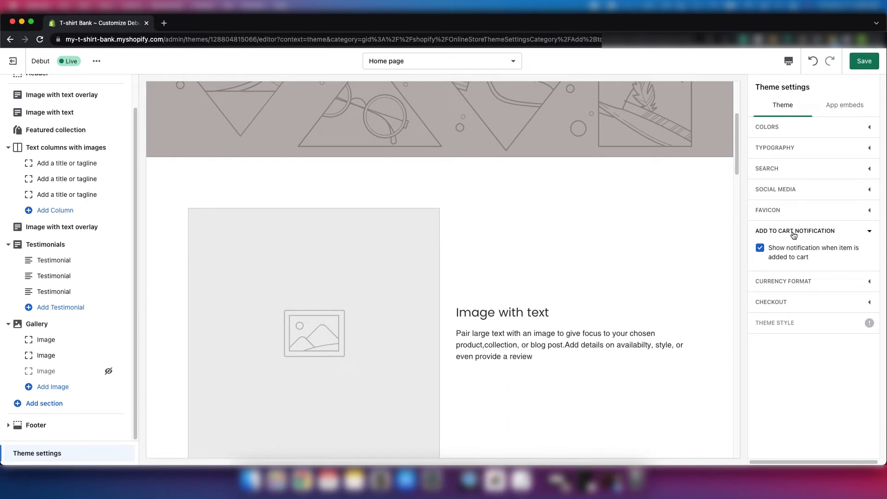
click(793, 233)
click(798, 253)
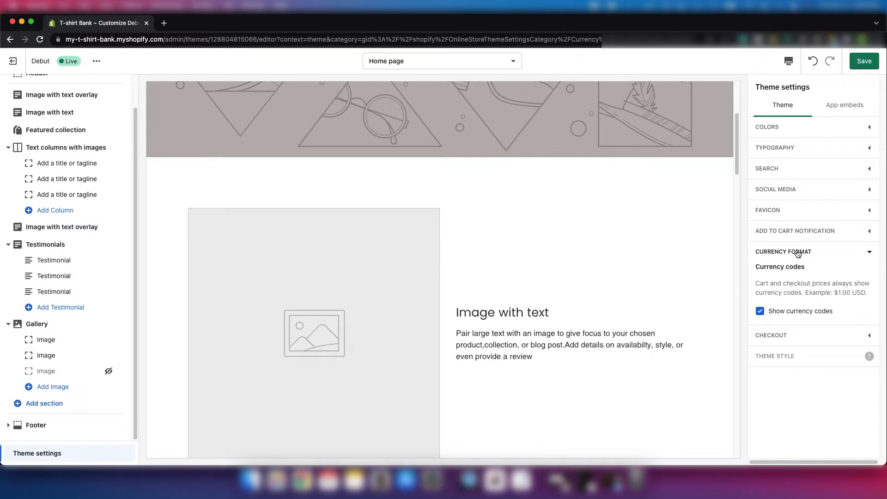
click(798, 253)
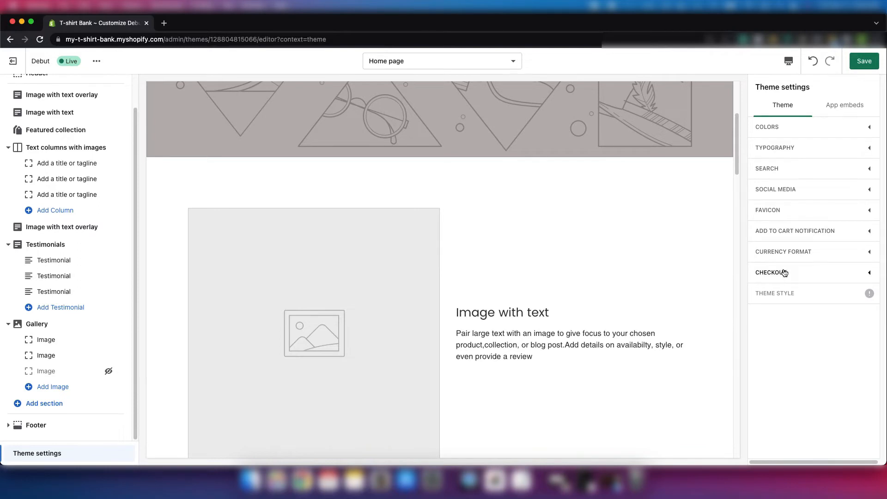
- Switch the page being previewed from the home page to the Checkout template
click(484, 60)
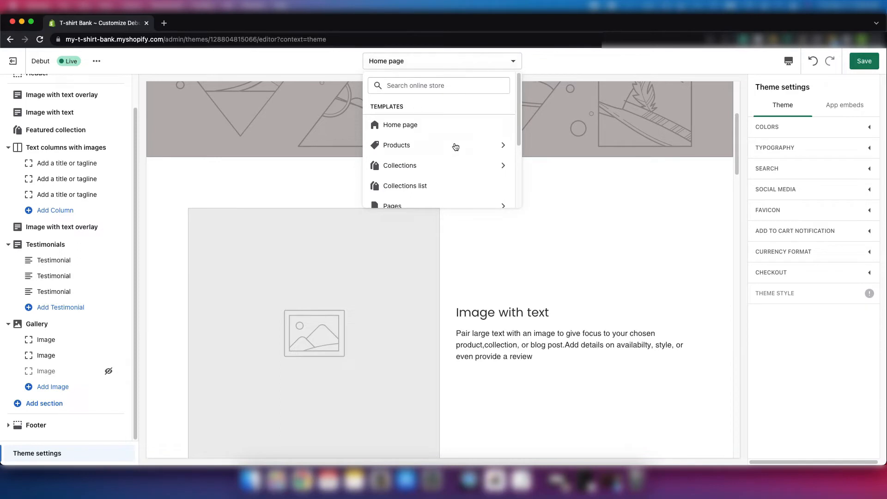
scroll(464, 142, down, 2)
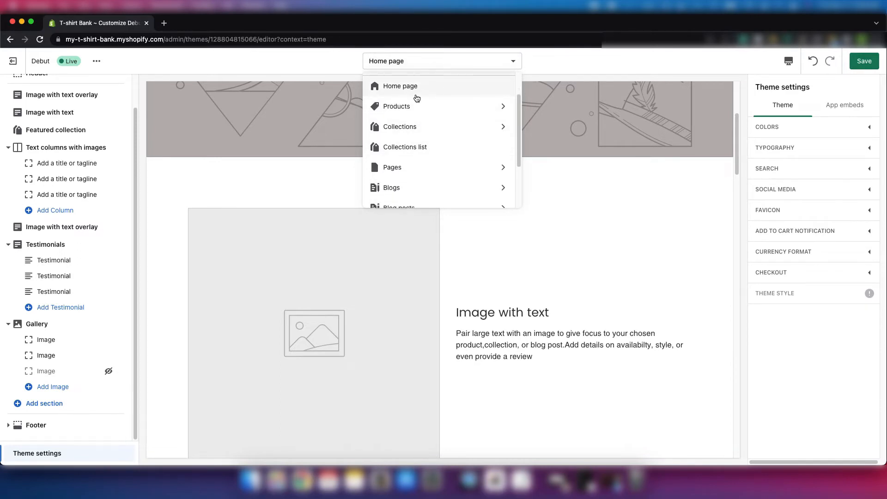
scroll(414, 184, down, 3)
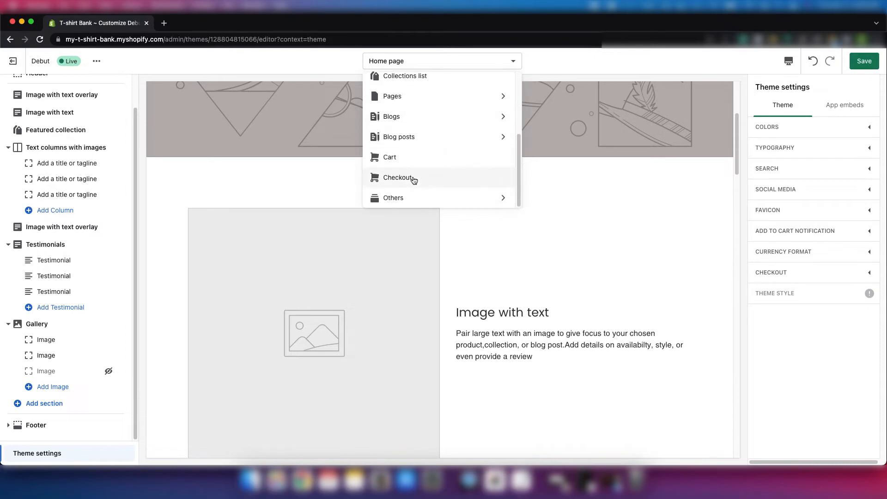
click(397, 177)
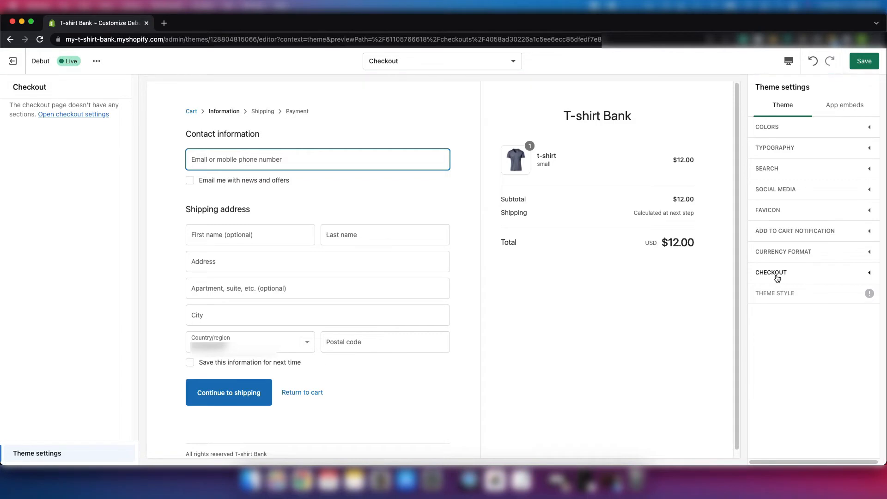
- Set the checkout banner's background image to the library photo of clothes on a hanging rail
click(809, 273)
scroll(810, 274, down, 2)
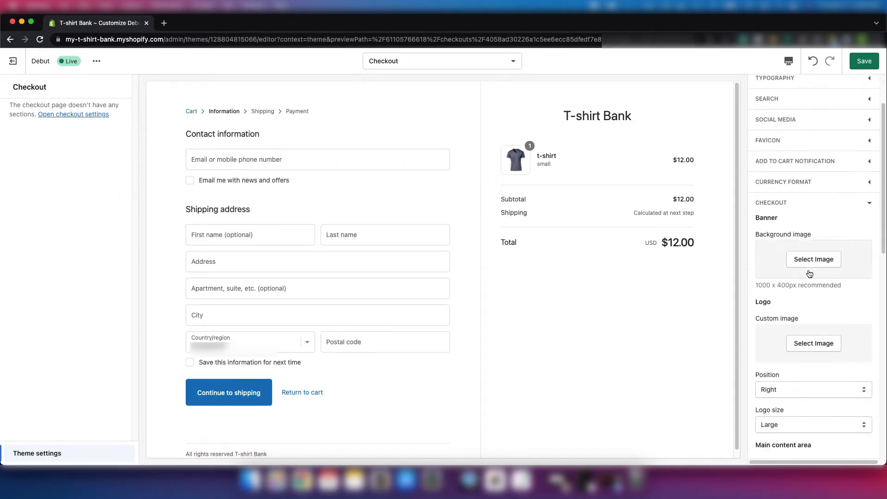
scroll(809, 273, down, 2)
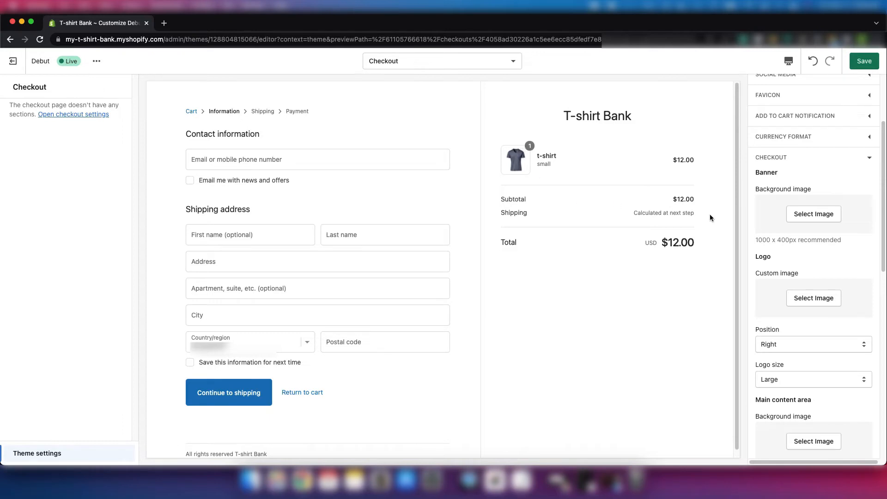
click(809, 219)
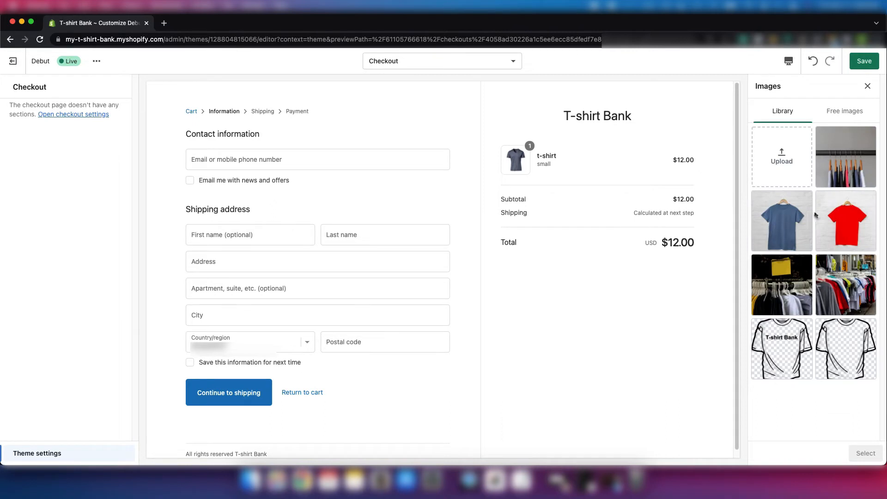
click(846, 157)
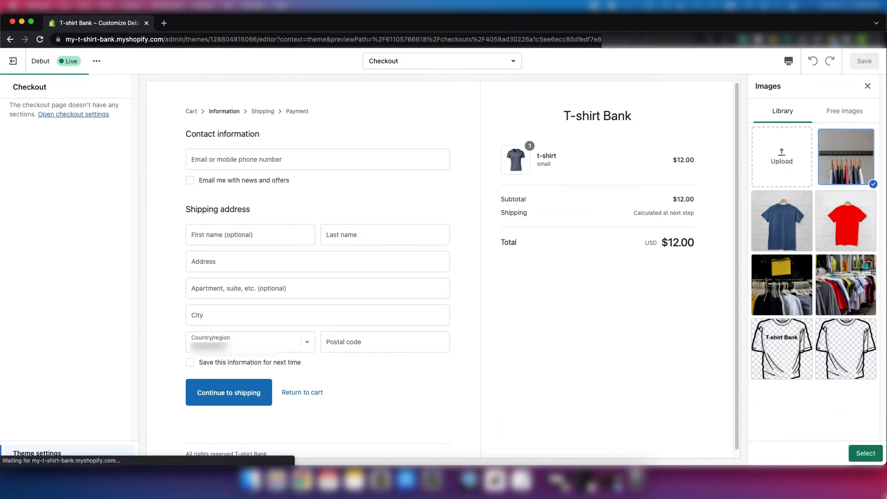
click(866, 453)
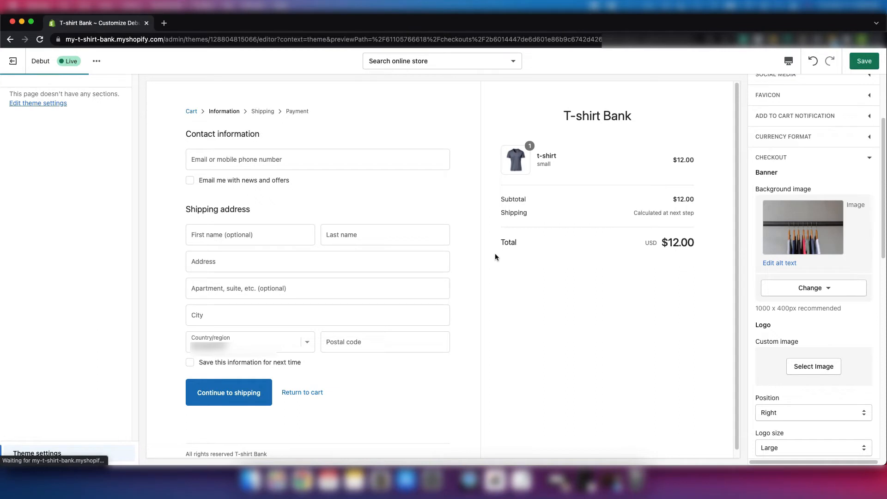
- Set the checkout logo's custom image to the T-shirt Bank shirt drawing from the image library
scroll(498, 249, down, 1)
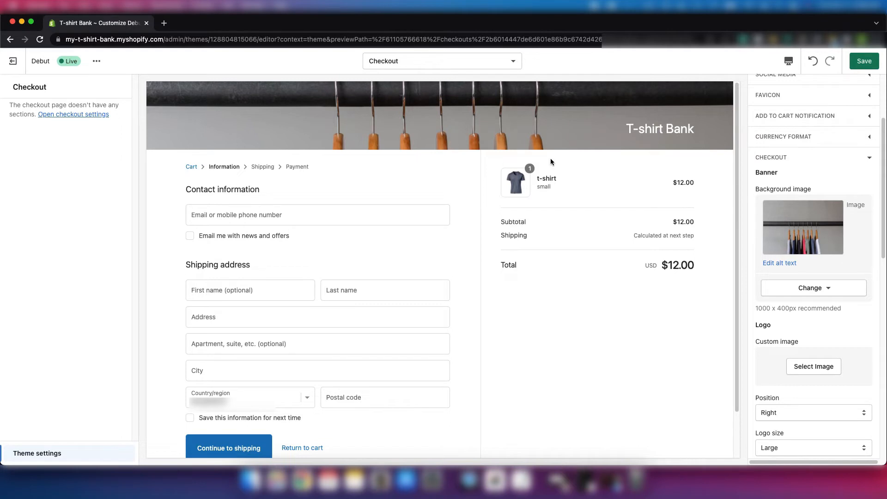
scroll(813, 325, down, 2)
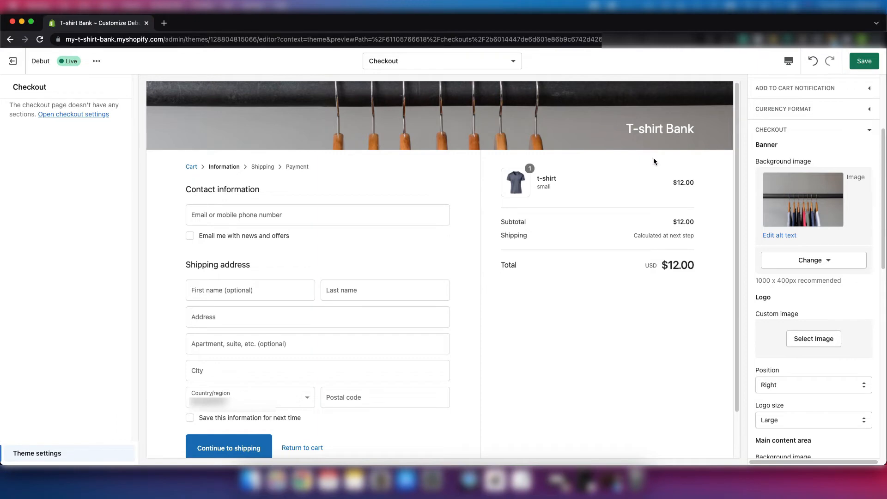
click(806, 341)
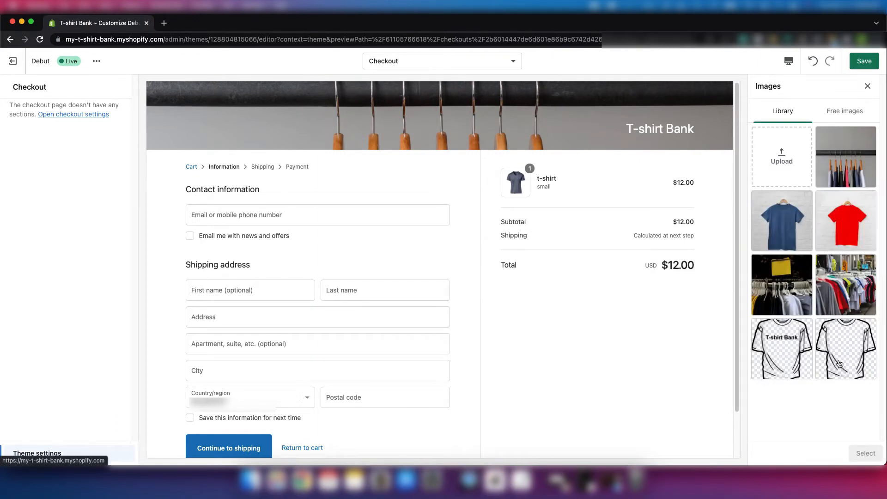
click(795, 358)
click(858, 453)
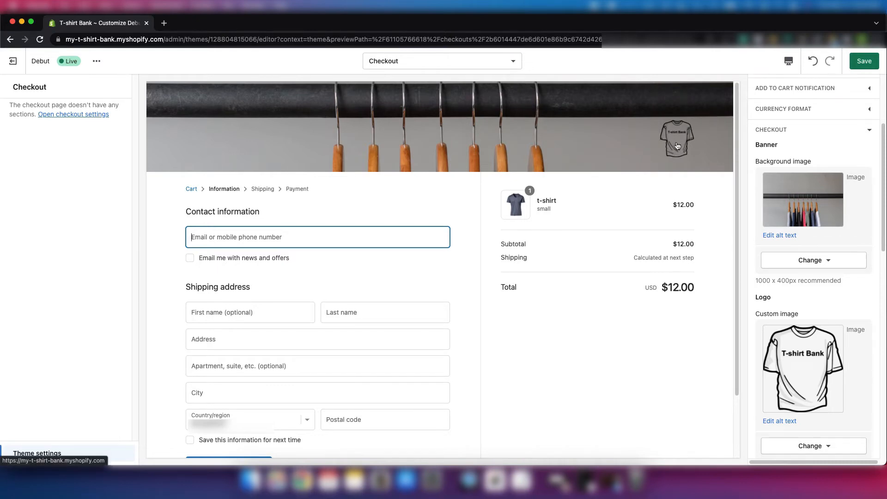
- Check the available position options for the checkout logo
scroll(805, 295, down, 4)
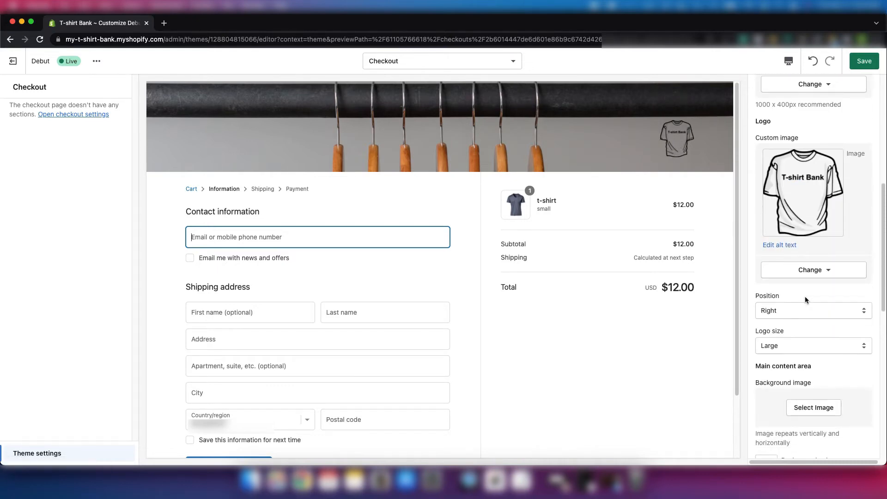
click(789, 310)
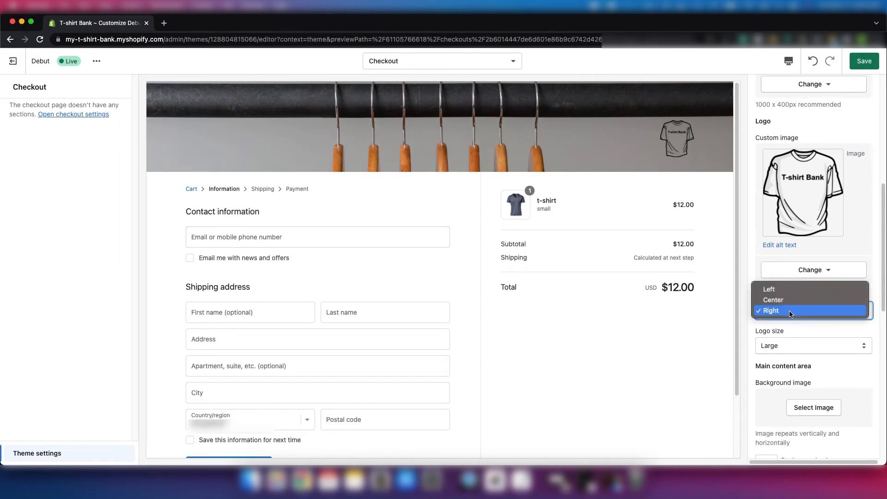
click(756, 255)
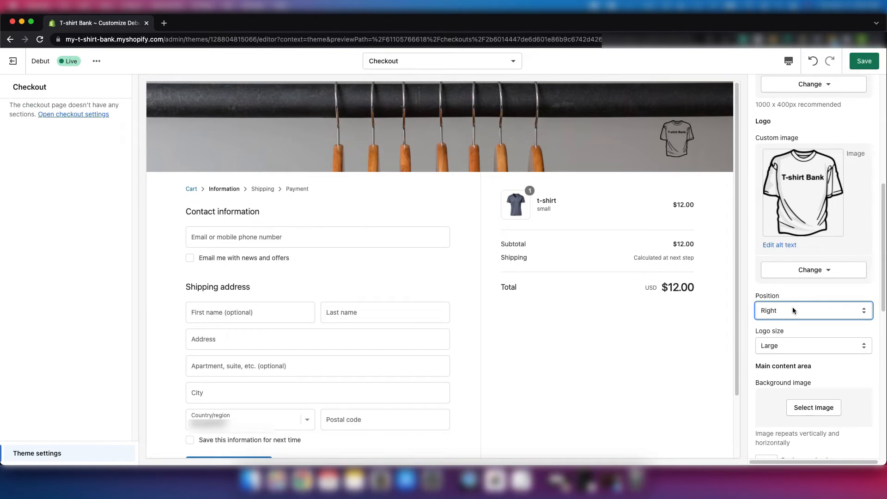
- Set the background color of the checkout's main content area to a dark gray from the currently used colors
scroll(781, 347, down, 2)
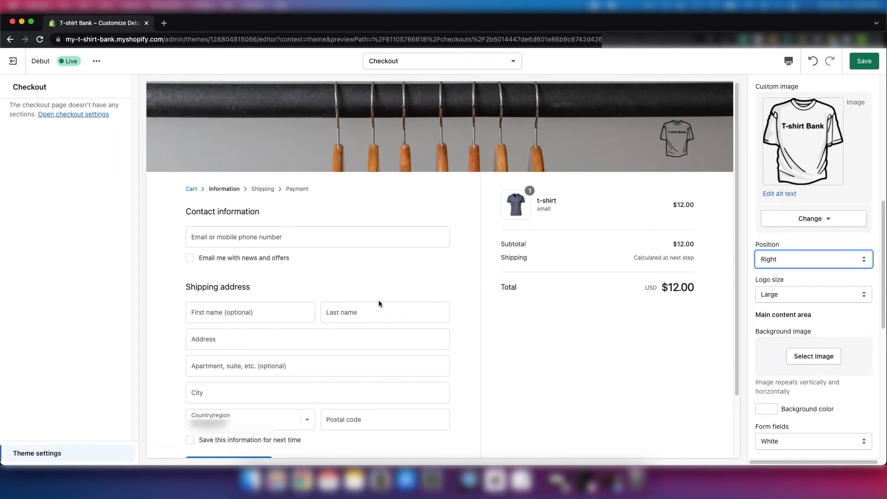
scroll(821, 342, down, 2)
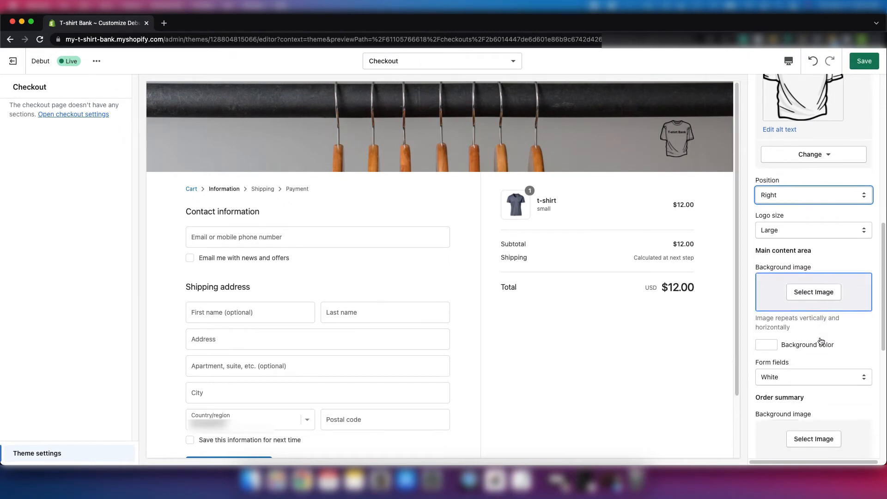
click(767, 345)
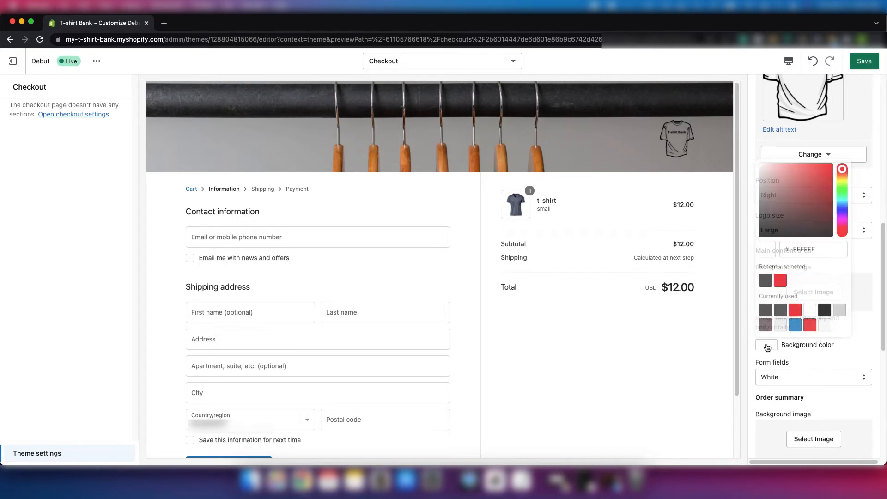
click(783, 314)
click(544, 340)
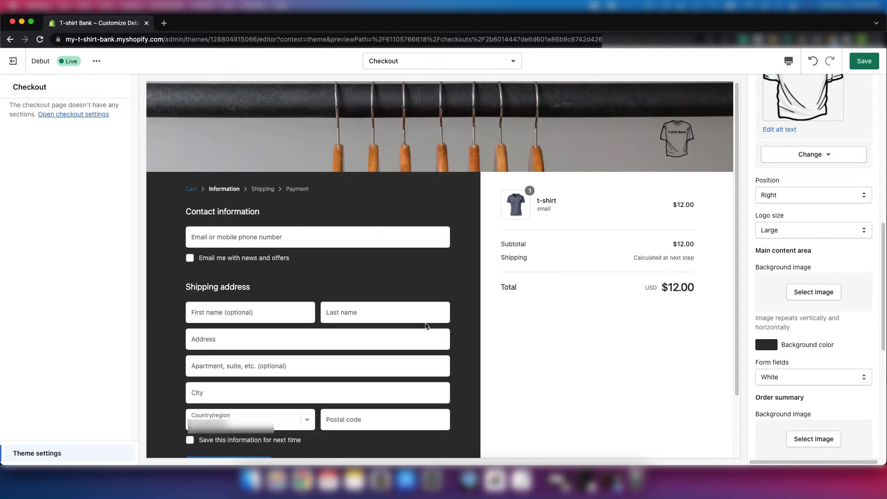
- Set the main content area's background color to white, FFFFFF
click(770, 346)
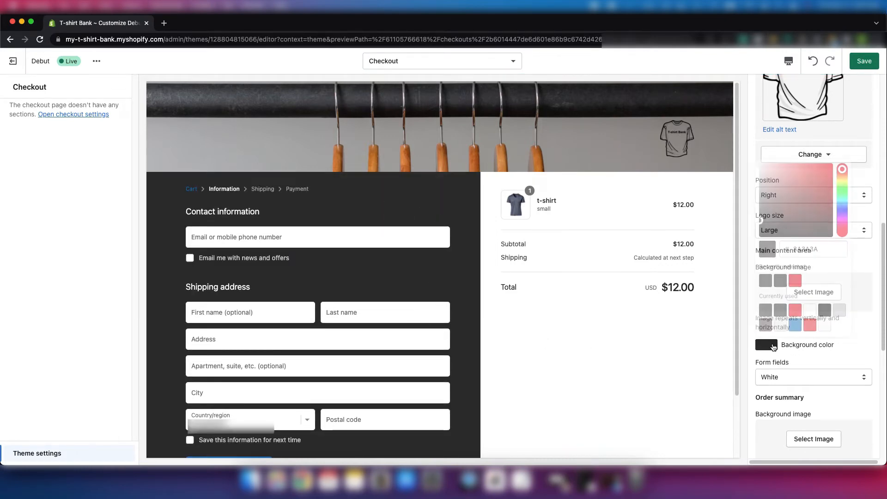
click(812, 314)
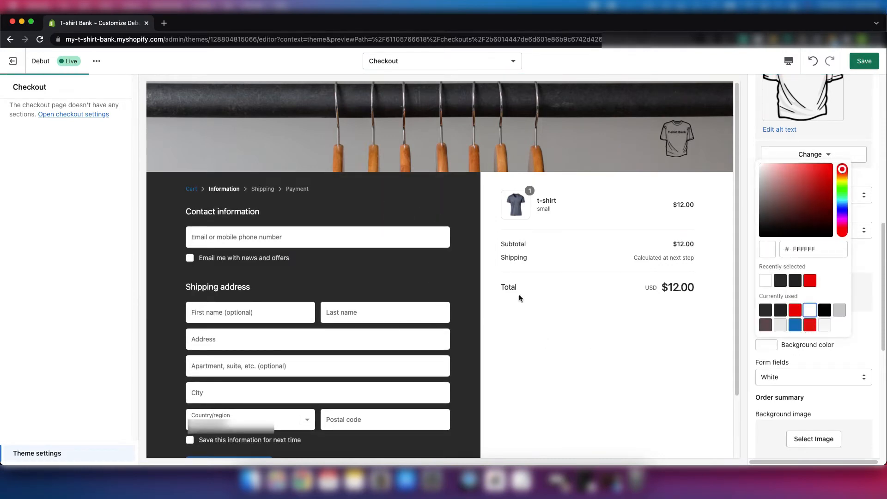
click(633, 390)
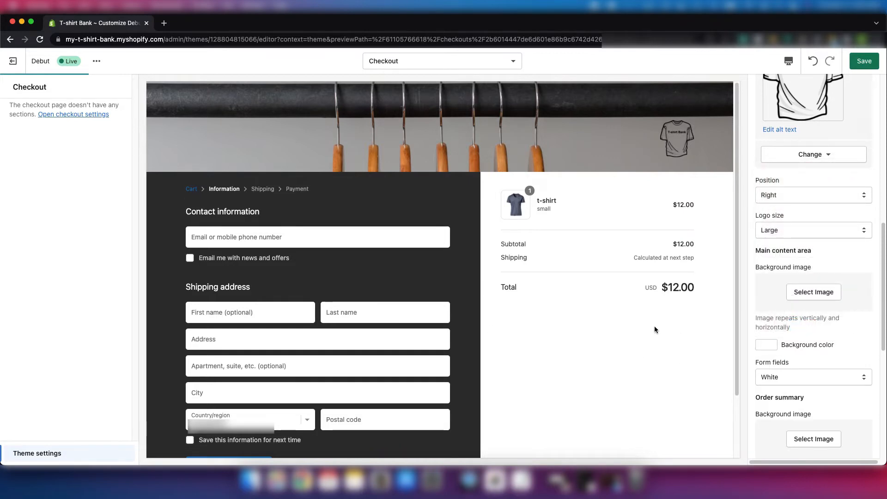
- Review the checkout's form field options and its order summary, typography and color settings
scroll(605, 342, down, 3)
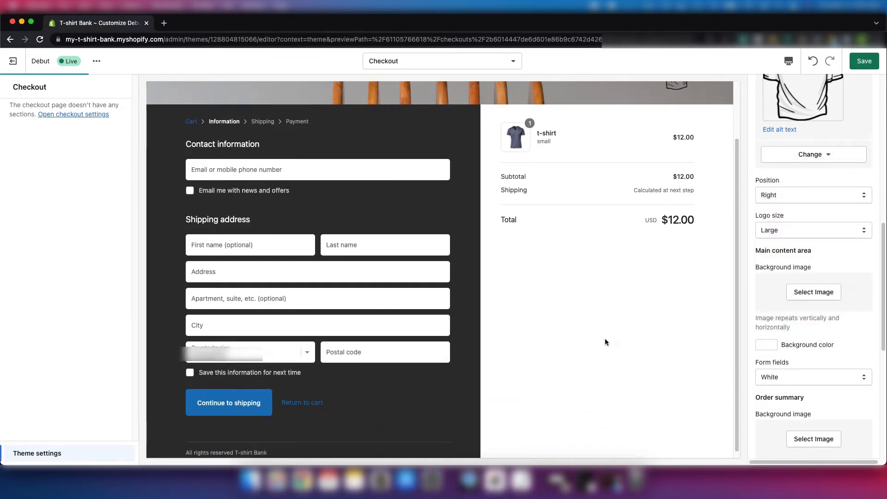
scroll(816, 357, down, 1)
scroll(798, 365, down, 1)
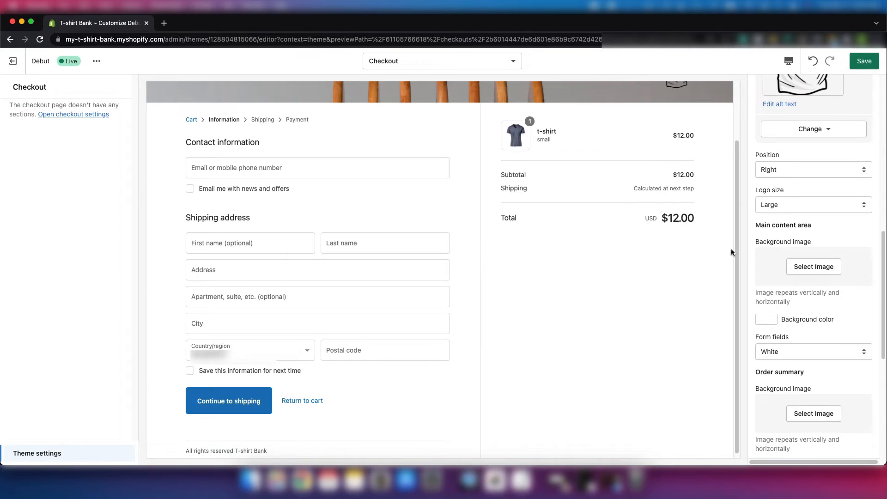
click(778, 353)
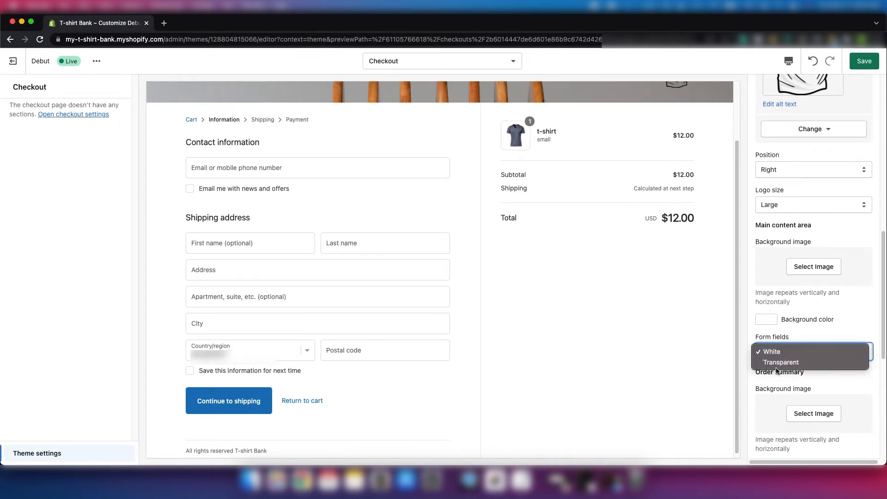
click(653, 277)
scroll(846, 333, down, 2)
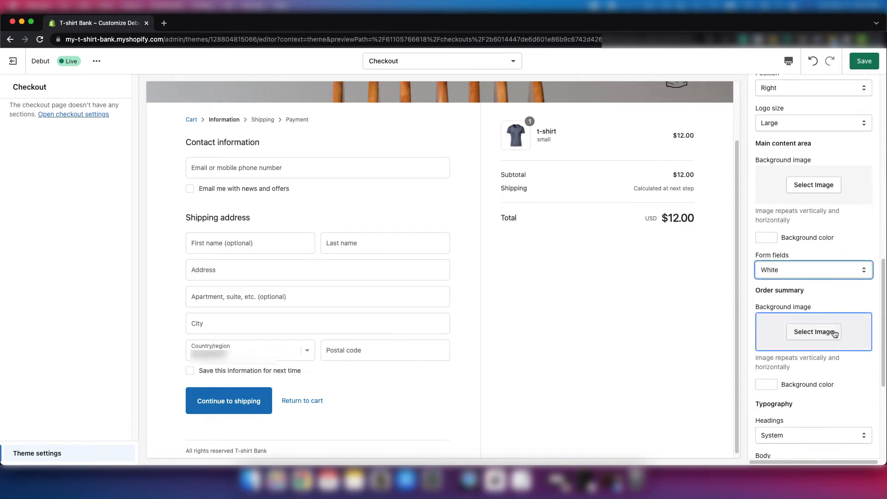
scroll(833, 333, down, 1)
scroll(799, 312, down, 2)
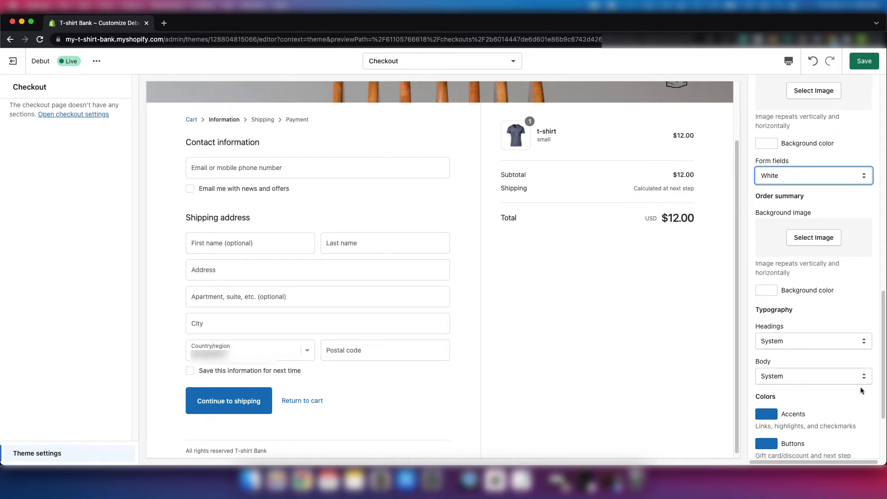
scroll(851, 385, down, 3)
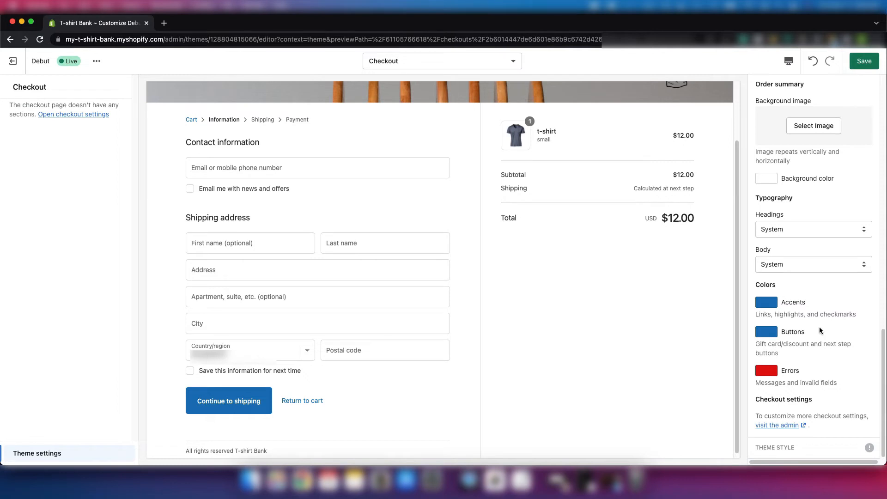
scroll(819, 329, up, 10)
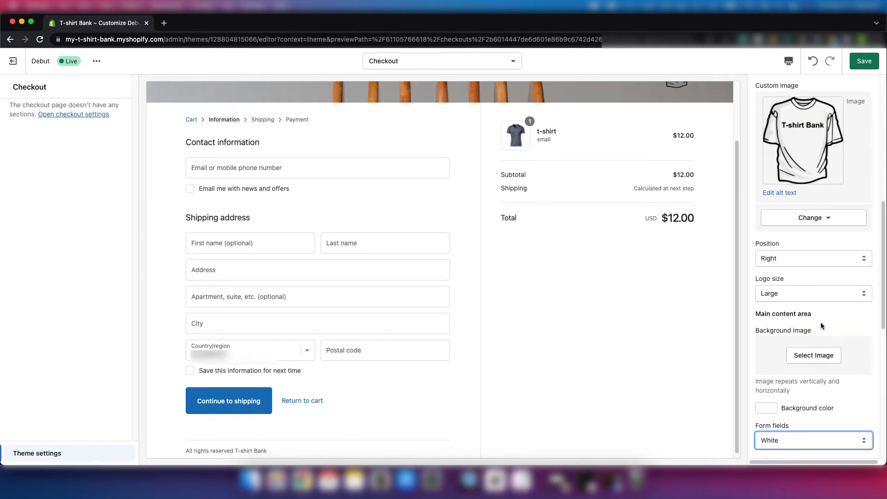
scroll(820, 323, up, 10)
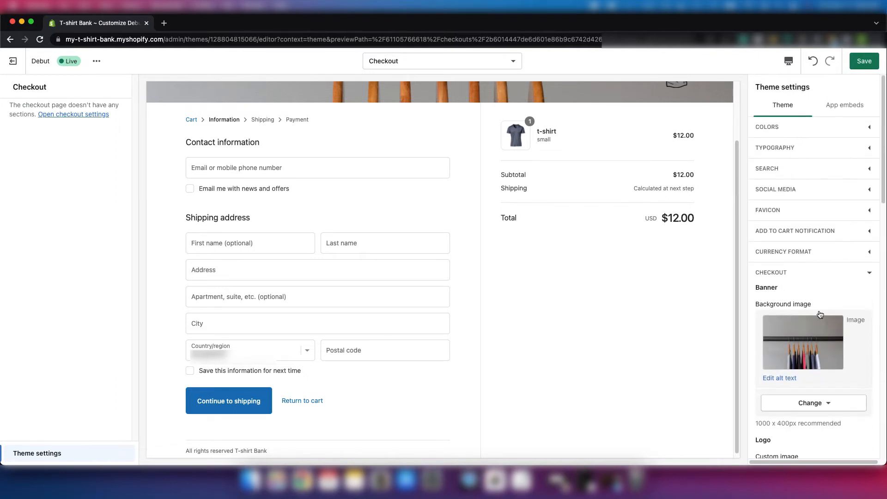
- Switch the theme editor from the checkout to the Home page template and collapse the checkout settings
click(439, 63)
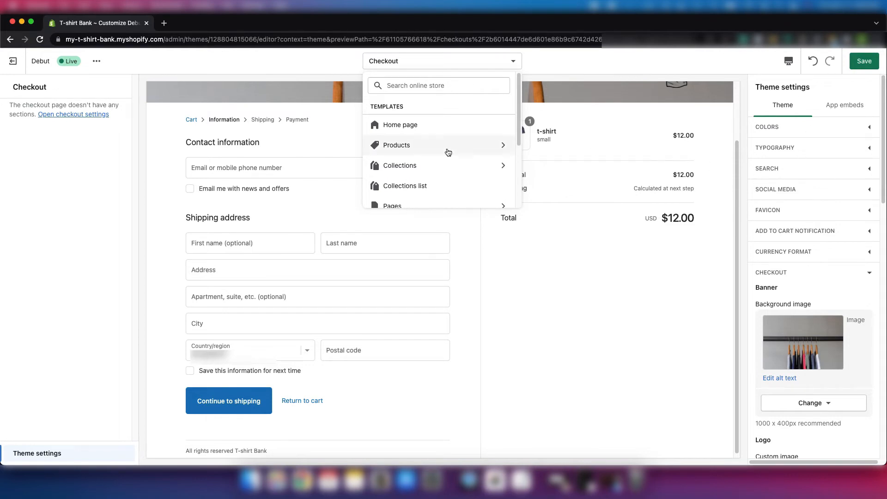
click(414, 129)
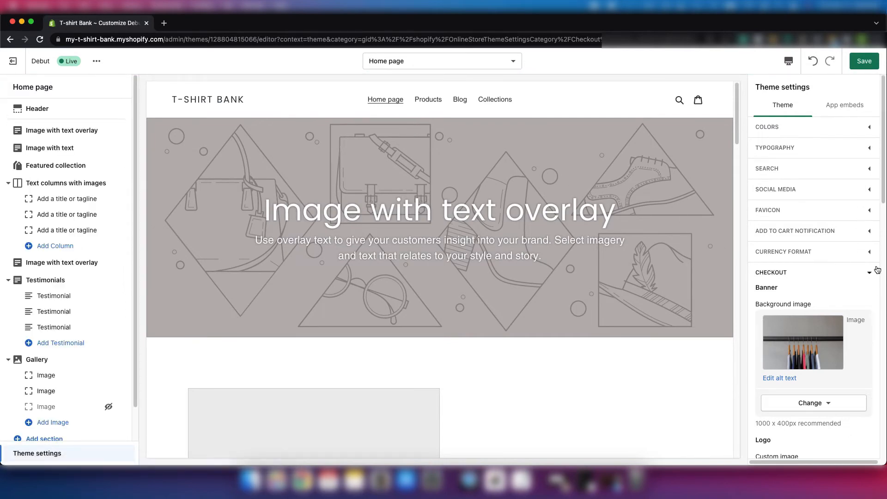
click(836, 275)
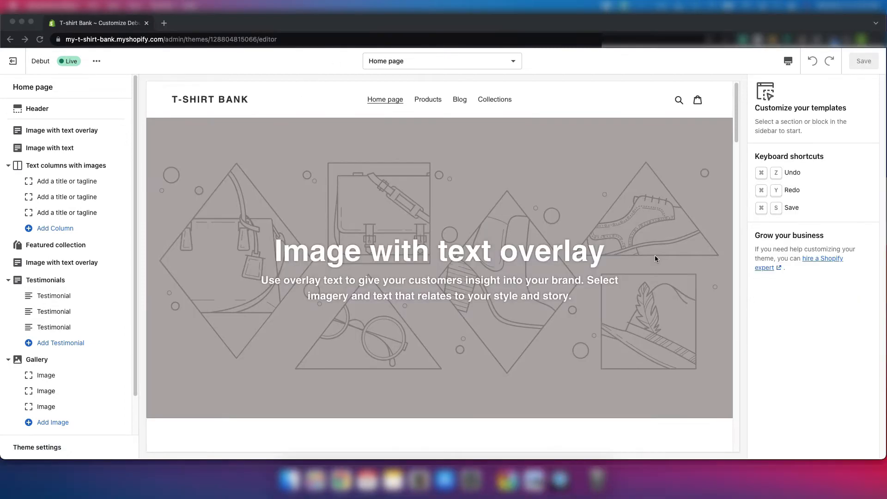
- Set the header's logo image to the T-shirt Bank shirt drawing from the library and align the logo centered
click(41, 110)
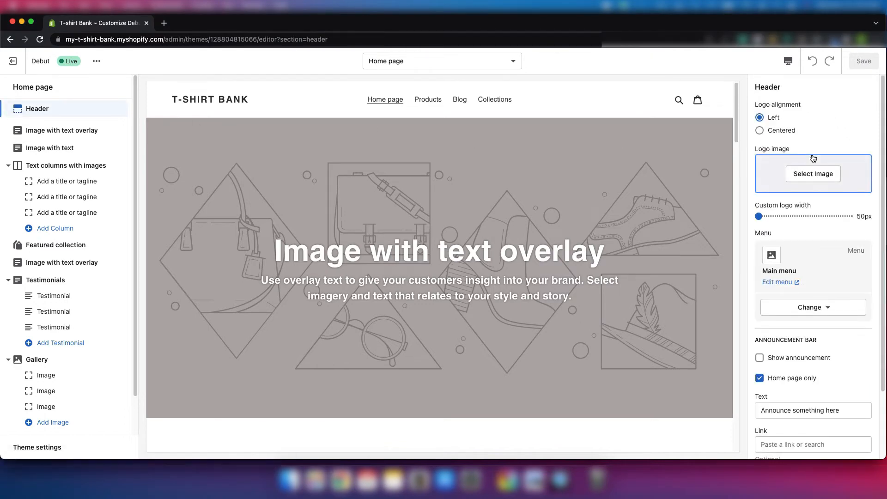
click(807, 174)
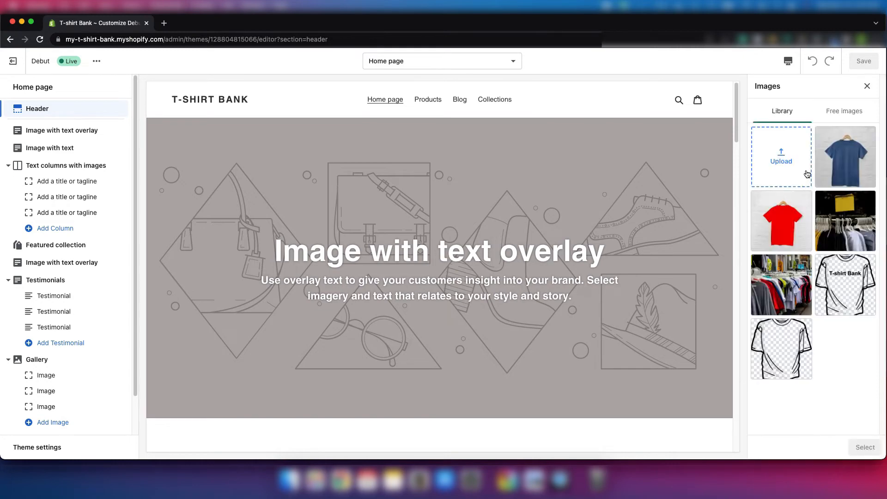
click(849, 274)
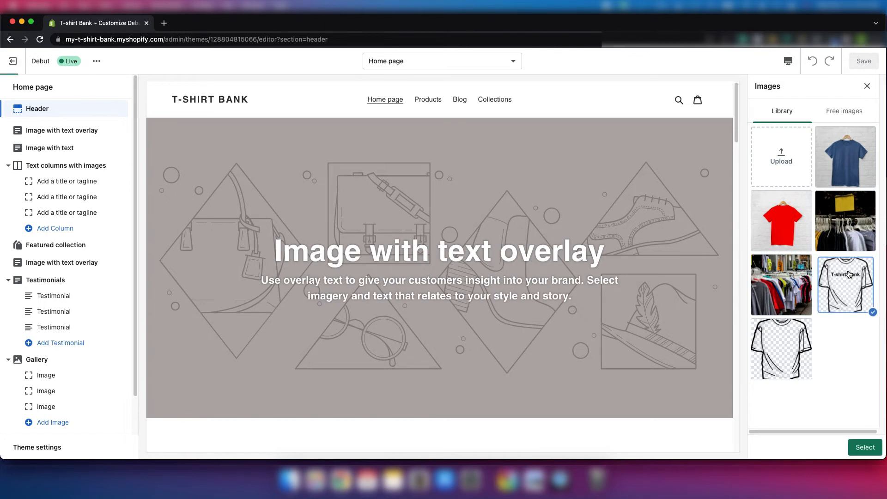
click(870, 452)
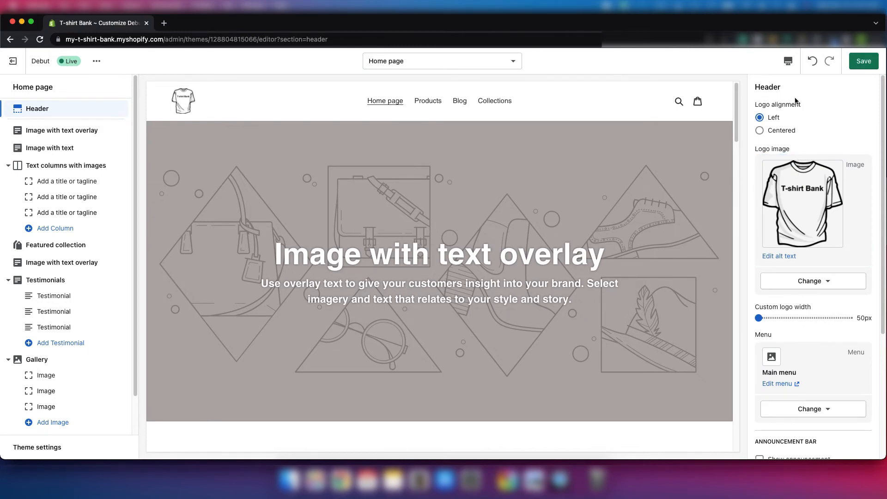
click(759, 131)
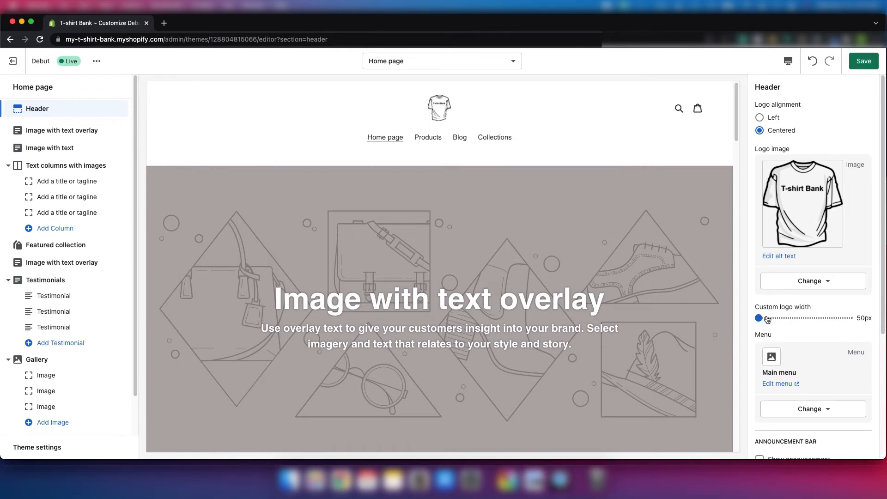
- Check which menus can be assigned to the header, keeping the current selection
scroll(781, 295, down, 4)
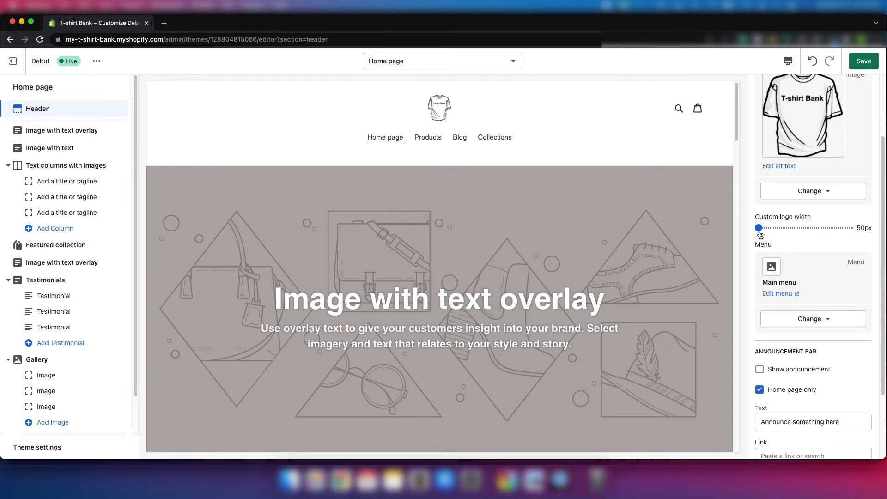
scroll(759, 234, down, 1)
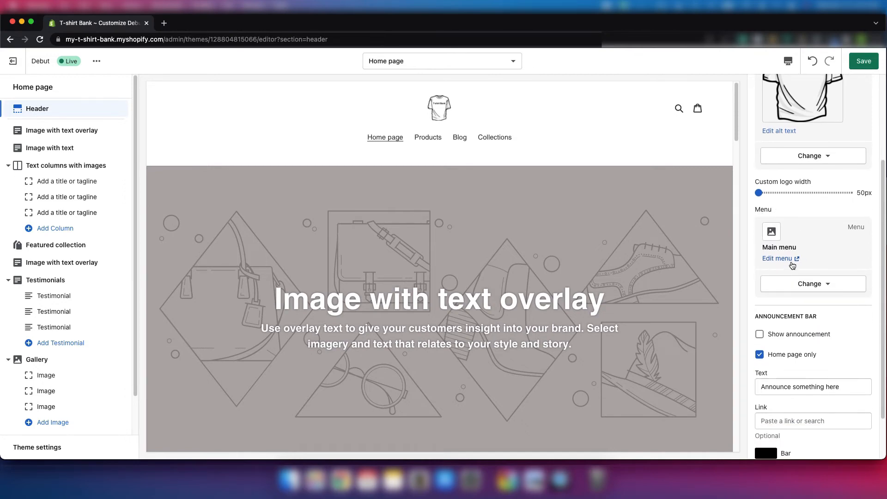
scroll(793, 266, down, 3)
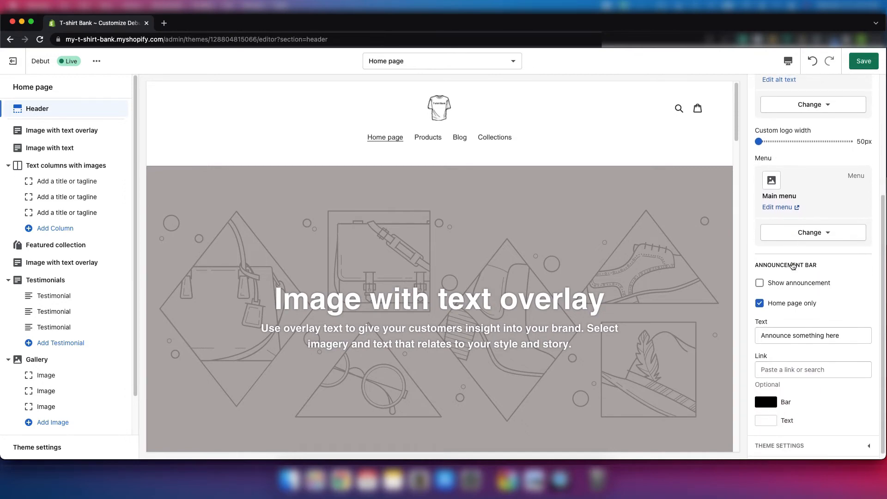
click(814, 230)
click(813, 249)
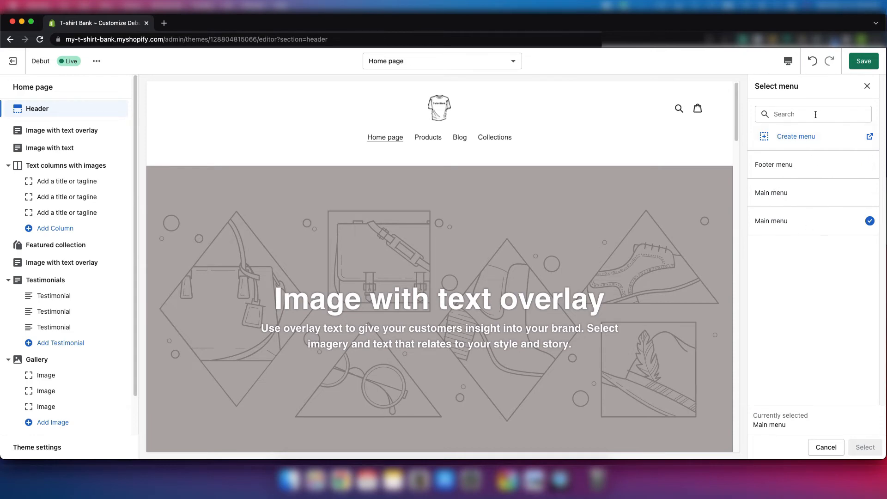
click(865, 87)
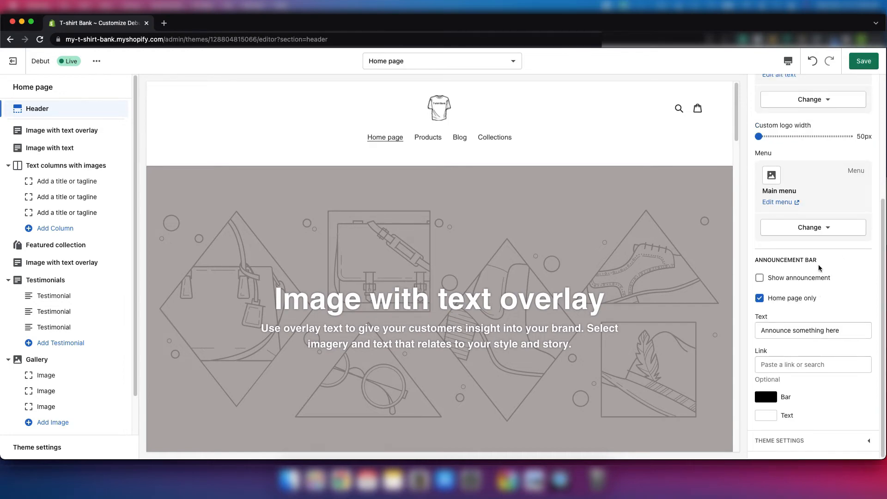
- Show the header's announcement bar and set its text to "Black Friday Sale!"
click(760, 278)
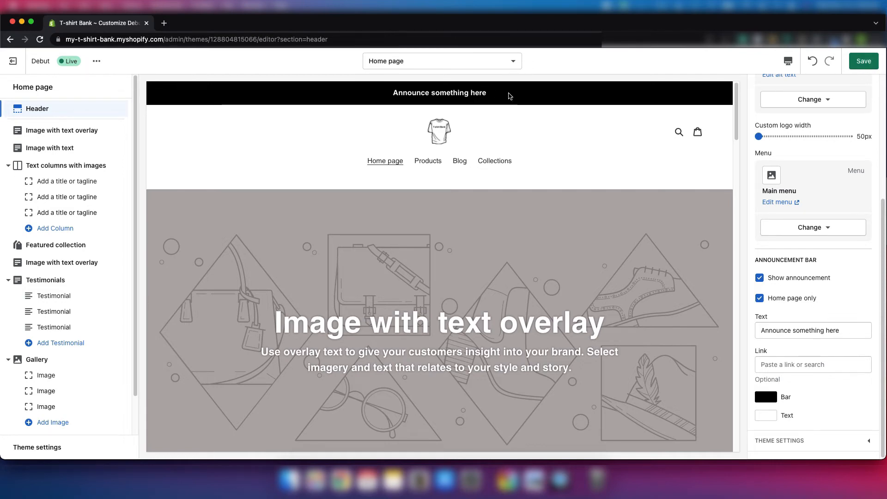
double_click(805, 328)
drag(857, 333, 754, 329)
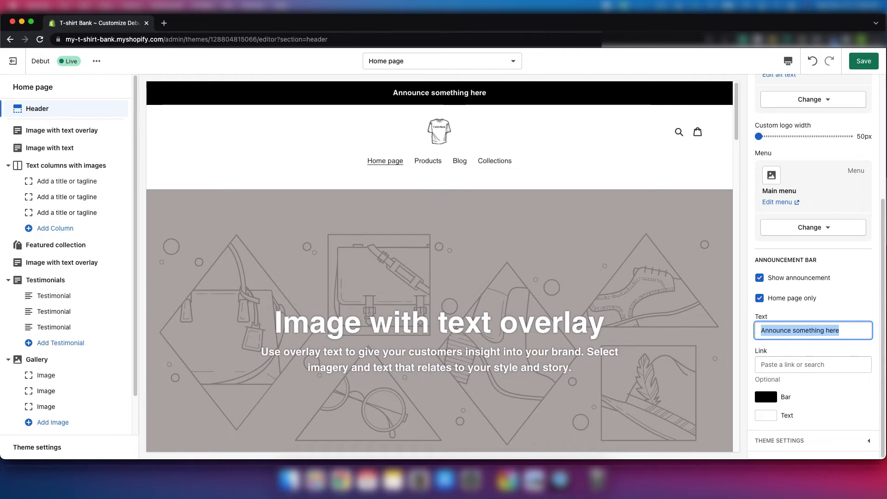
key(BackSpace)
text(Bl)
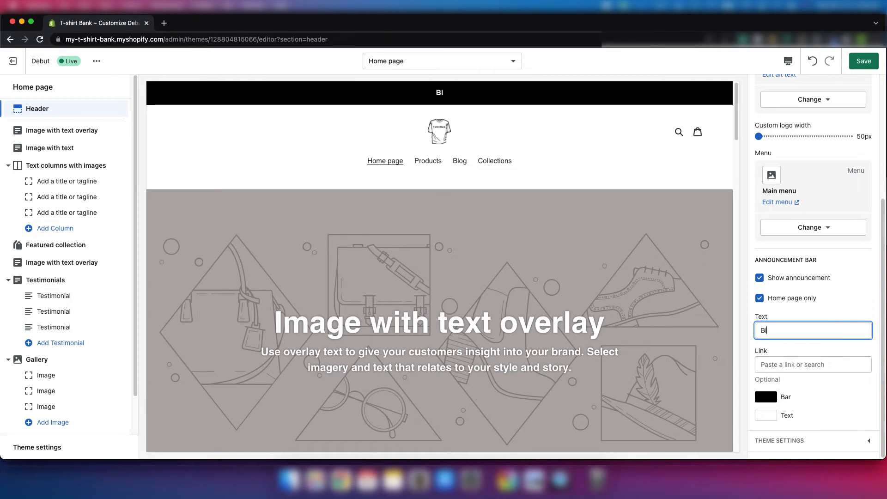
text(ack Friday)
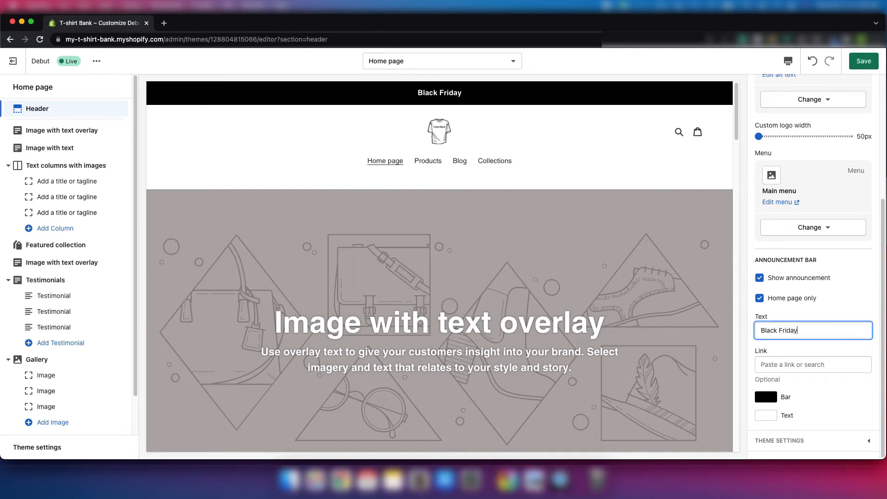
text( Sale)
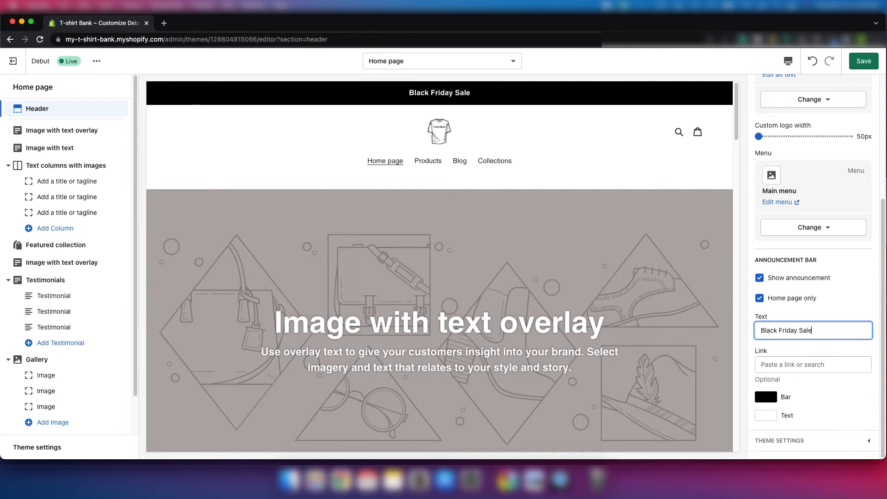
text(!)
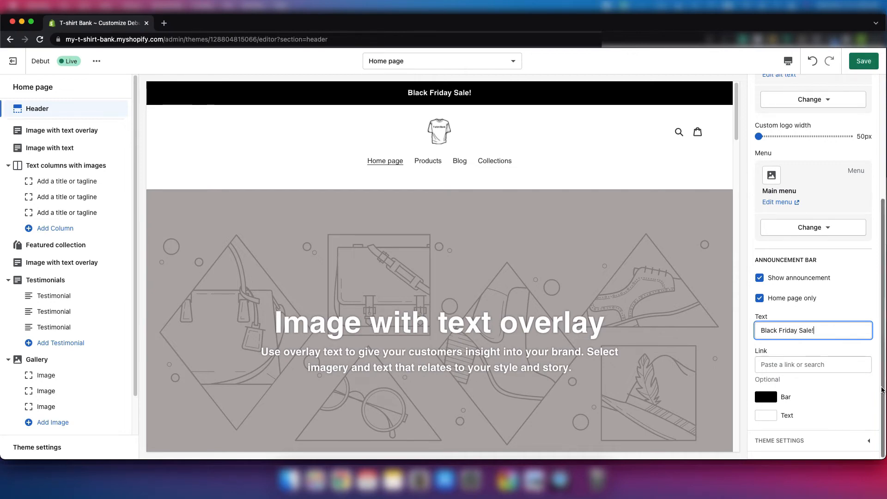
- Link the announcement bar to All products
click(810, 364)
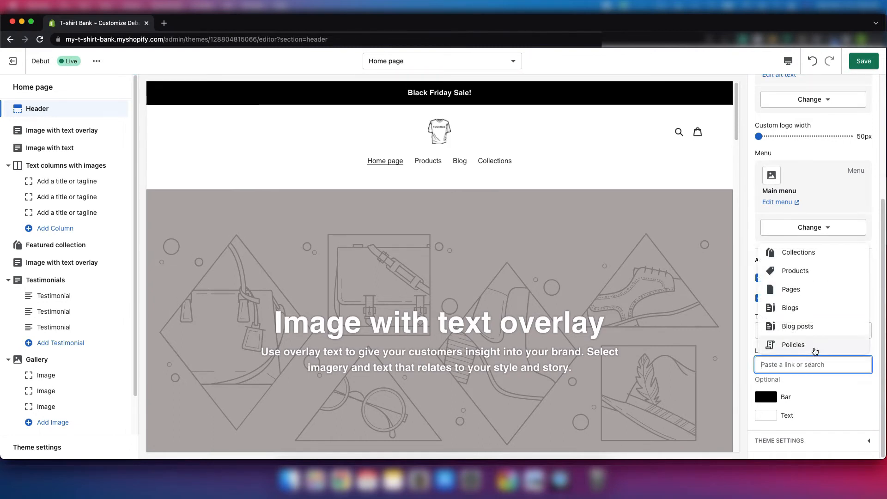
click(808, 280)
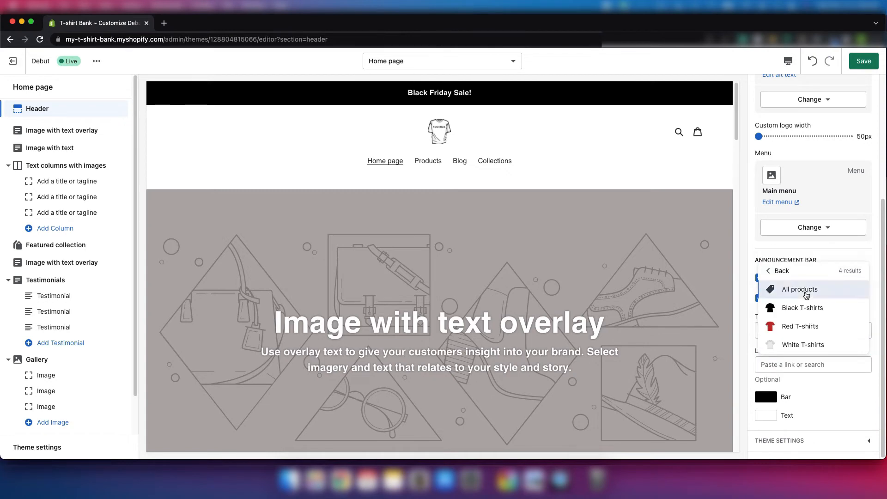
click(806, 292)
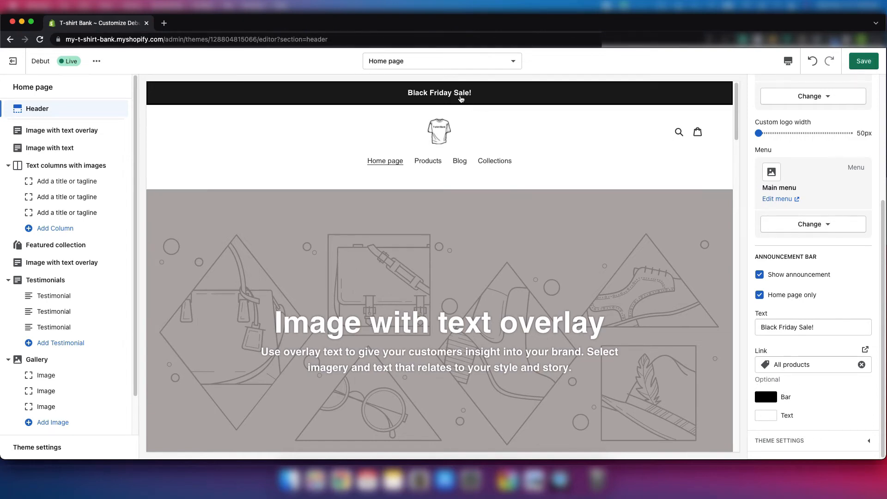
scroll(821, 379, up, 5)
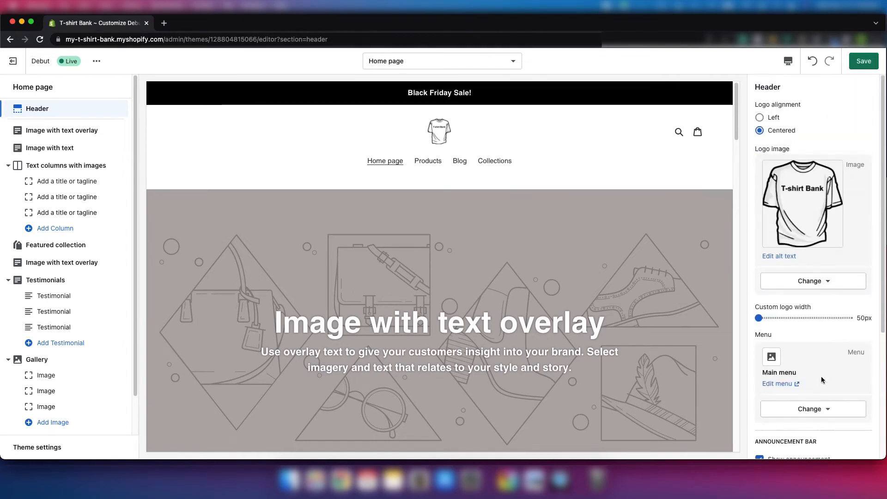
scroll(821, 379, down, 2)
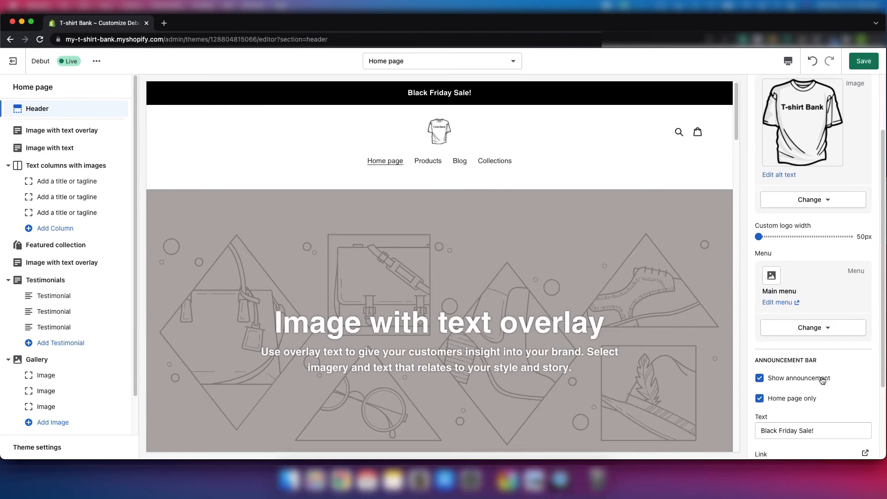
scroll(821, 379, down, 3)
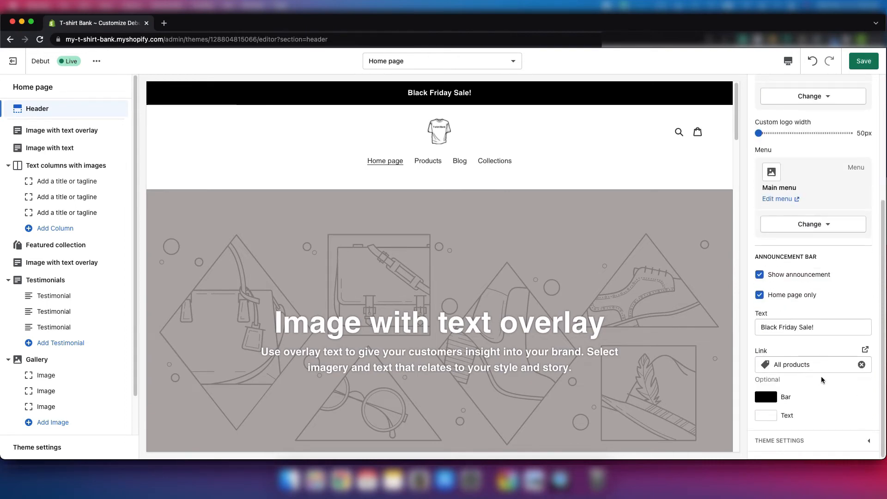
- Set the first image with text overlay section's image to the library photo of the clothes rack with the yellow sign
click(54, 138)
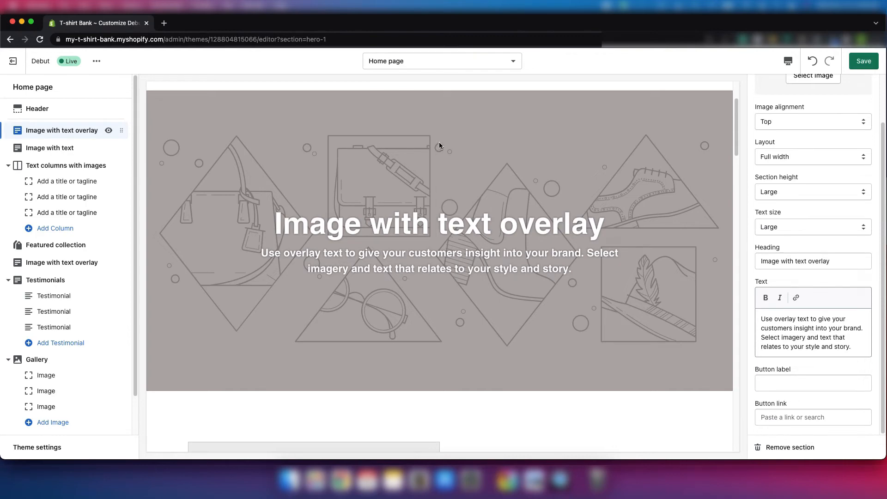
scroll(671, 321, up, 3)
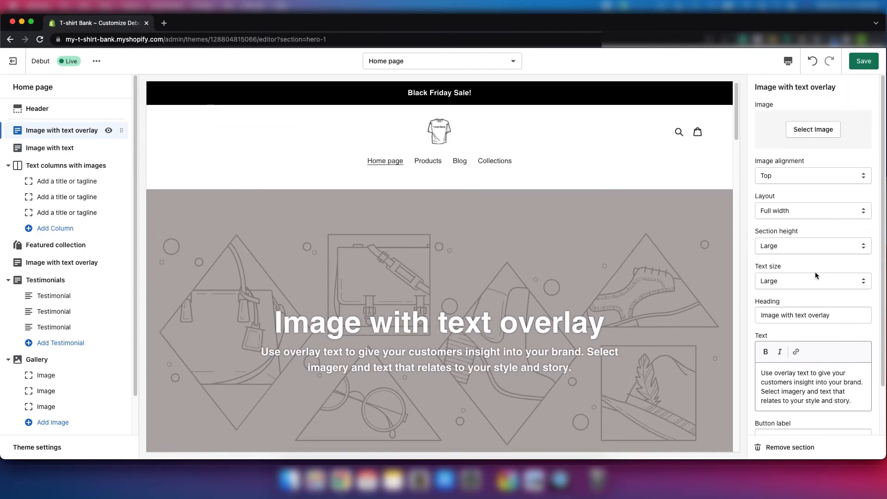
scroll(814, 273, up, 2)
click(802, 132)
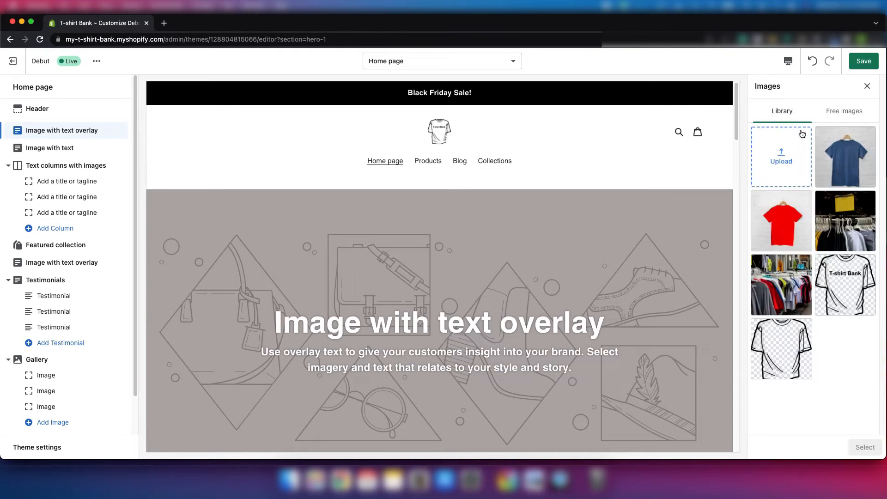
click(850, 217)
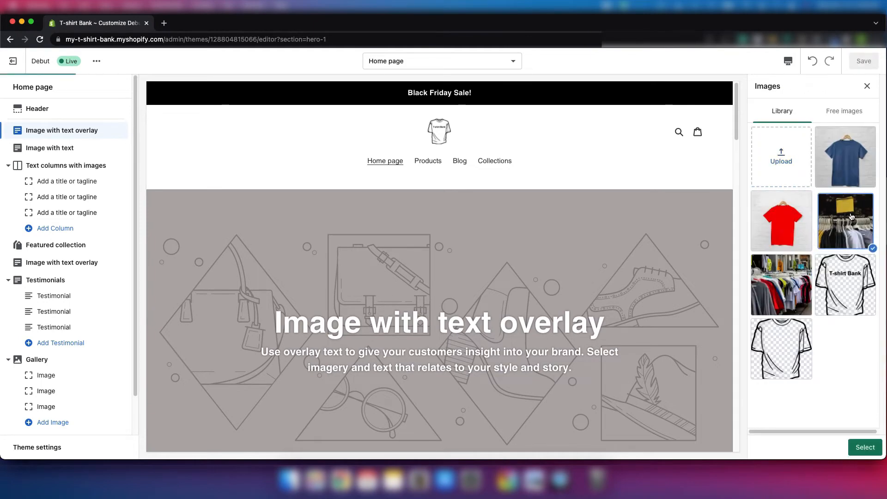
click(849, 449)
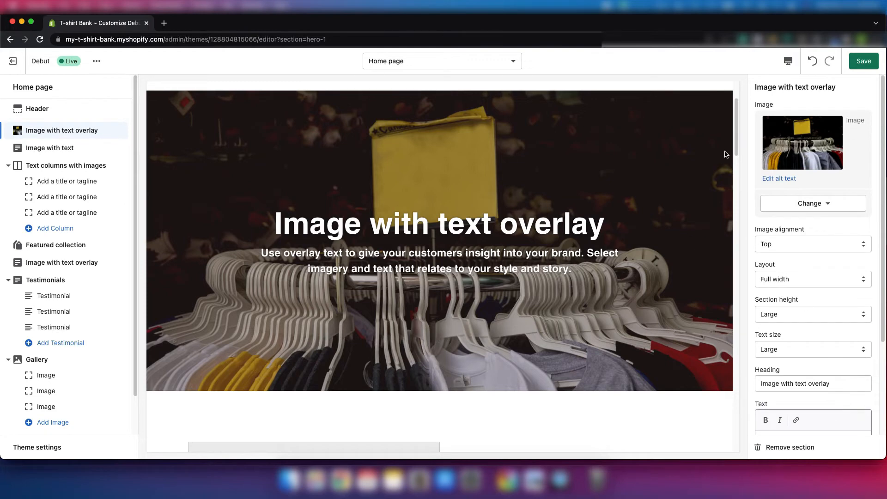
- Try the Middle image alignment for the overlay section, and settle on Bottom
click(779, 247)
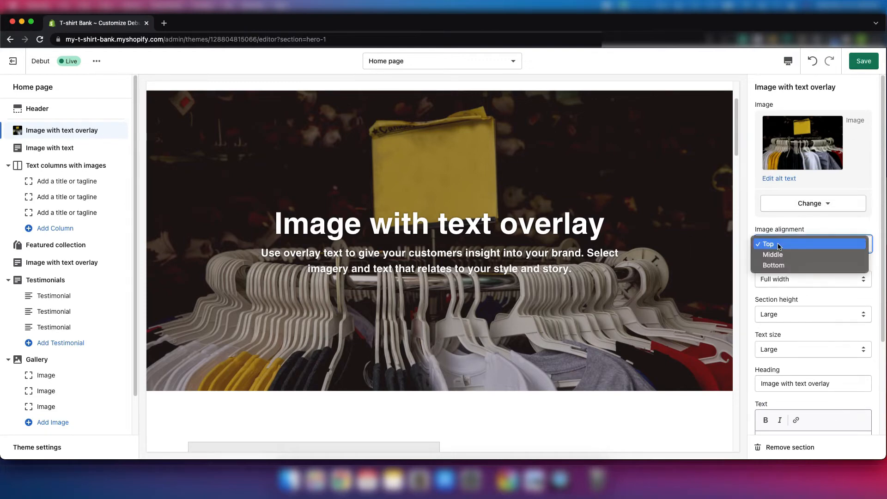
click(775, 256)
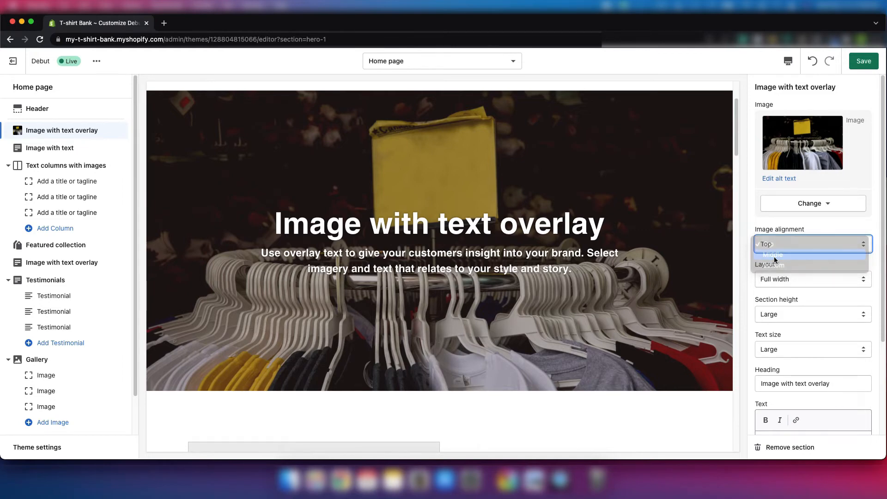
click(776, 244)
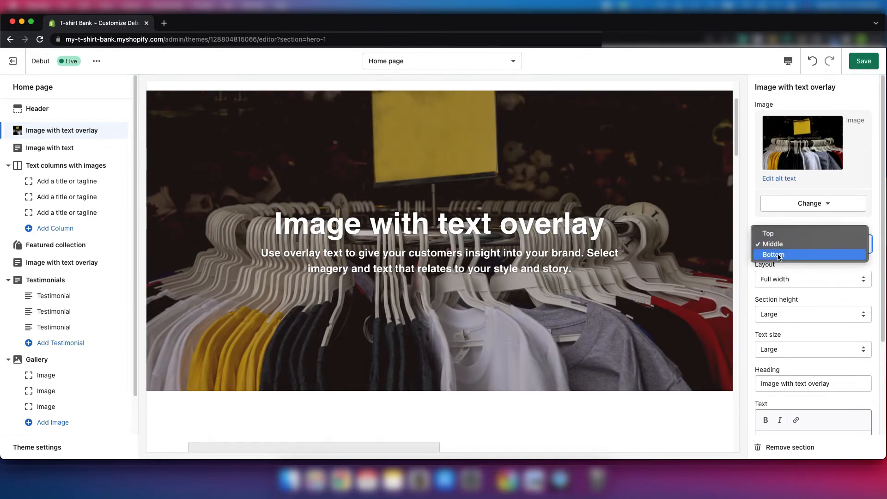
click(779, 255)
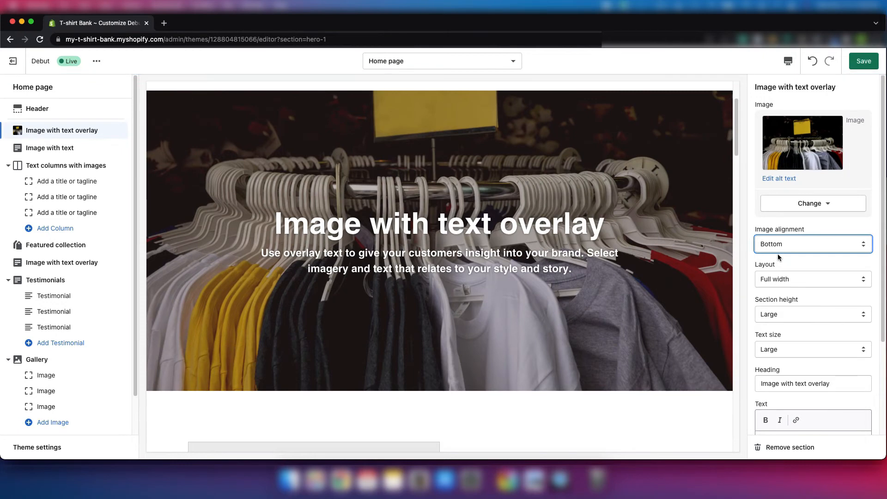
scroll(603, 284, up, 2)
scroll(603, 284, down, 6)
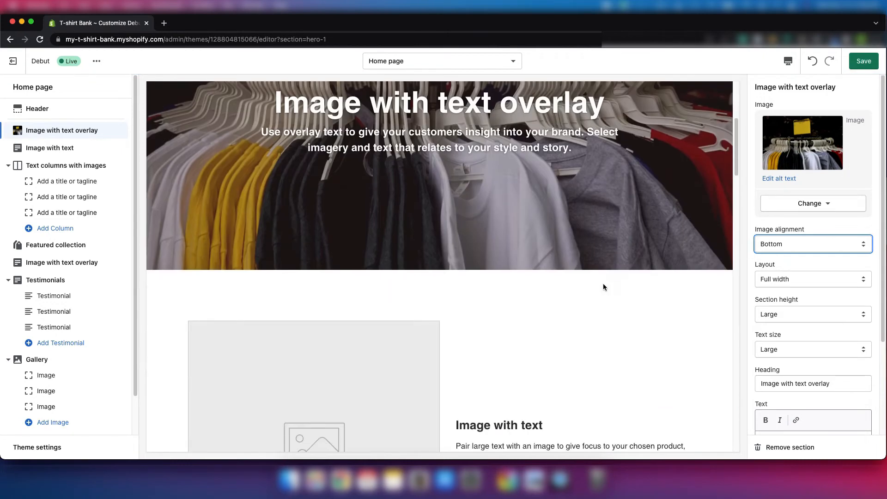
- Keep the overlay section's layout at Full width and set its section height to Medium
click(790, 278)
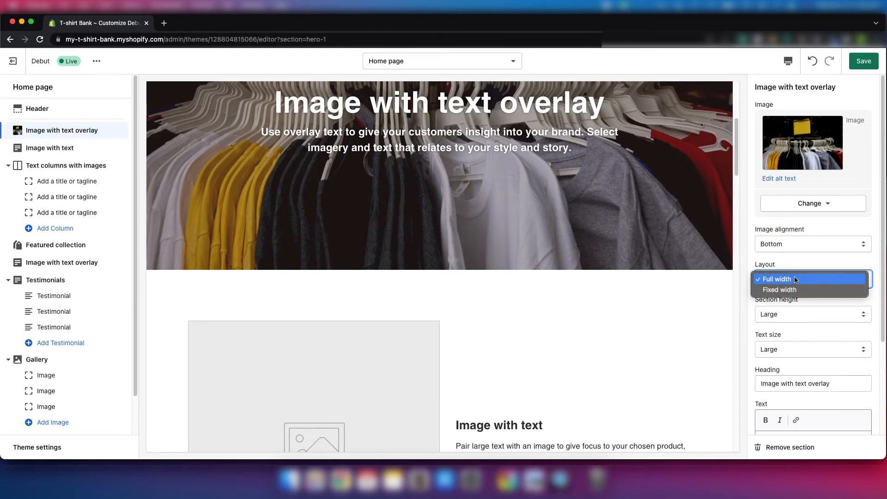
click(791, 279)
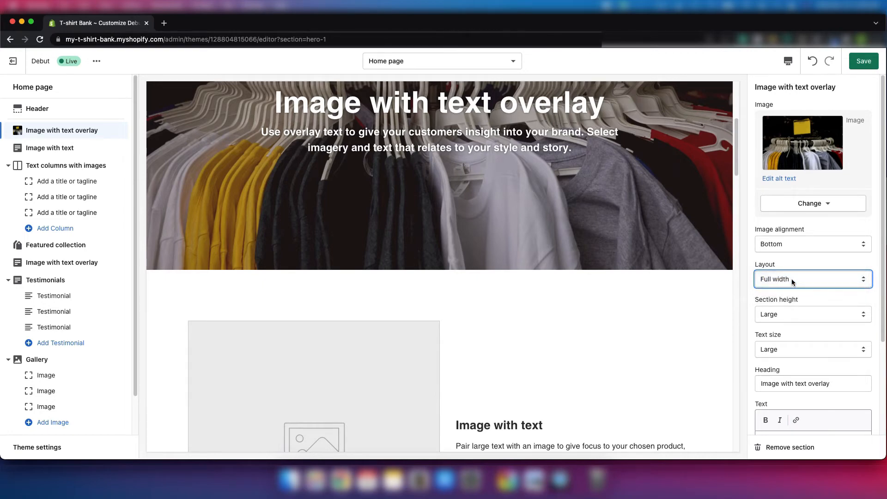
scroll(582, 236, down, 3)
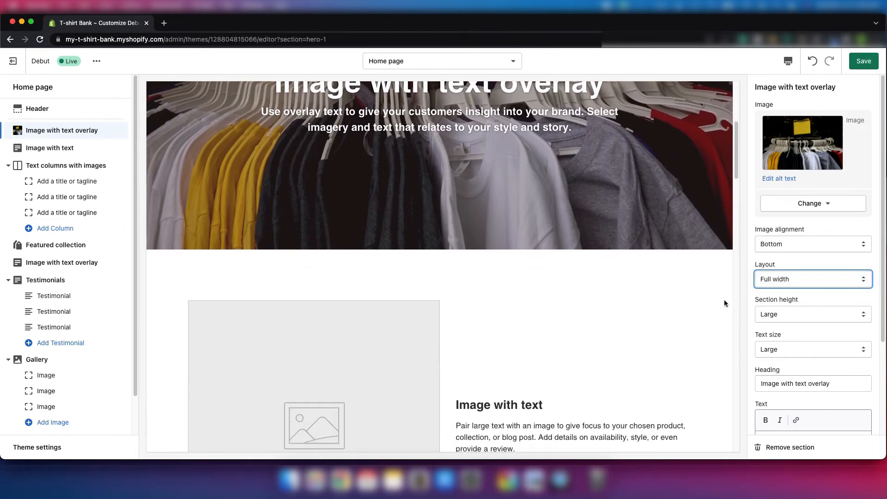
scroll(789, 309, down, 1)
click(785, 301)
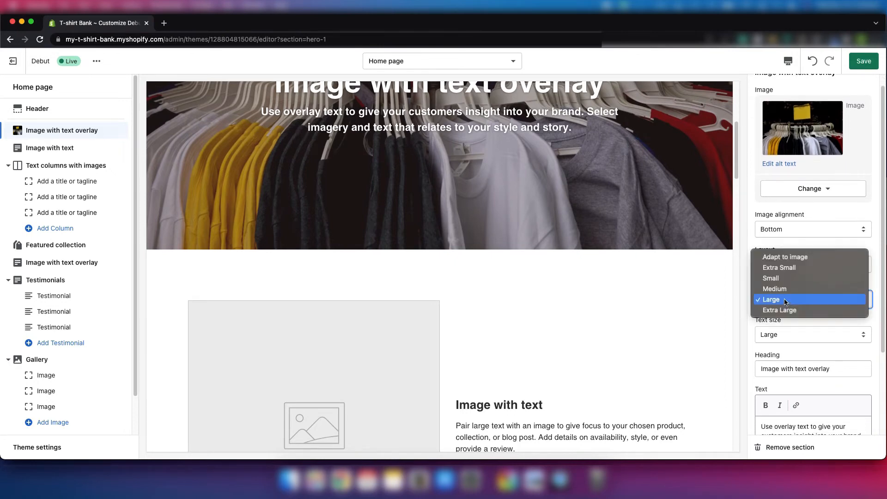
click(774, 290)
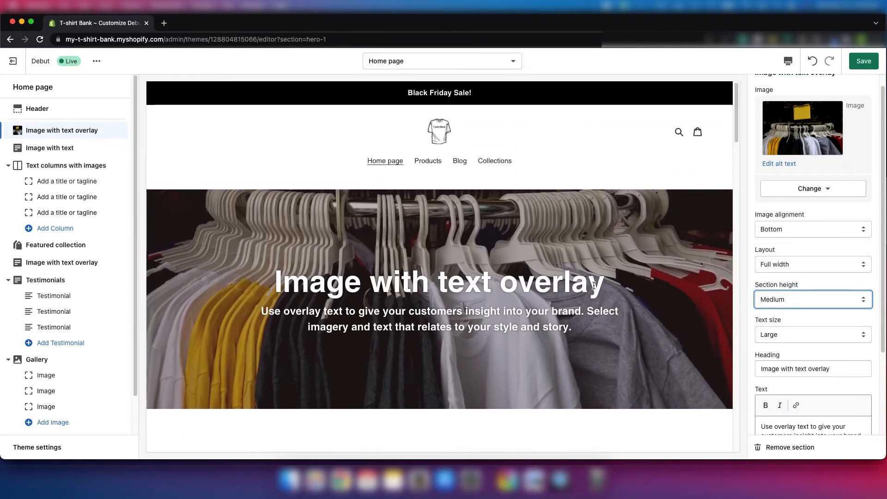
scroll(594, 285, down, 5)
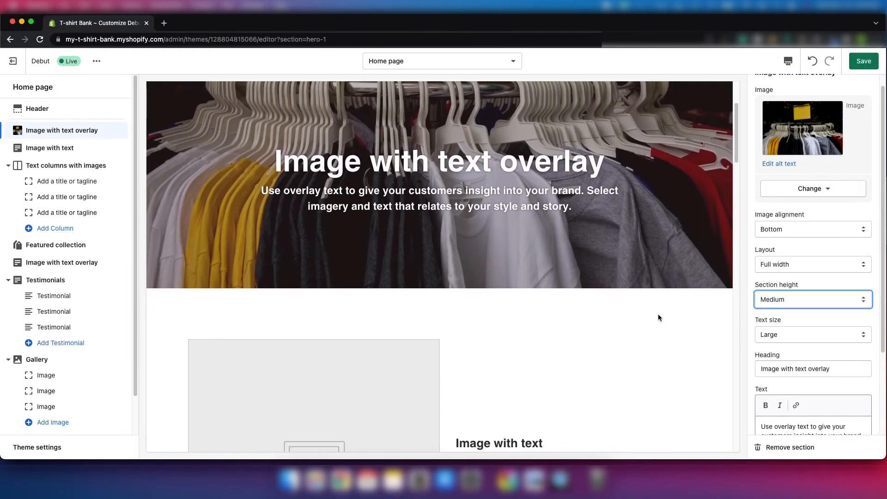
- Try the Medium text size on the overlay section and restore it to Large
click(780, 333)
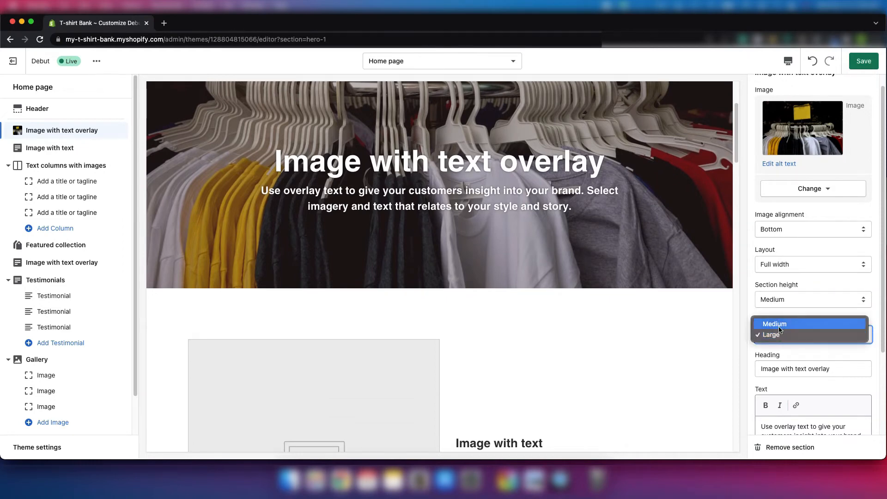
click(778, 325)
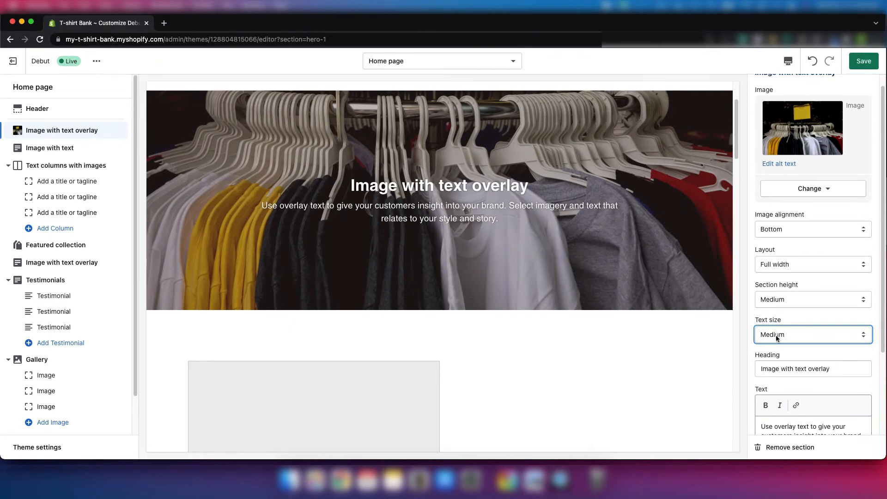
click(778, 336)
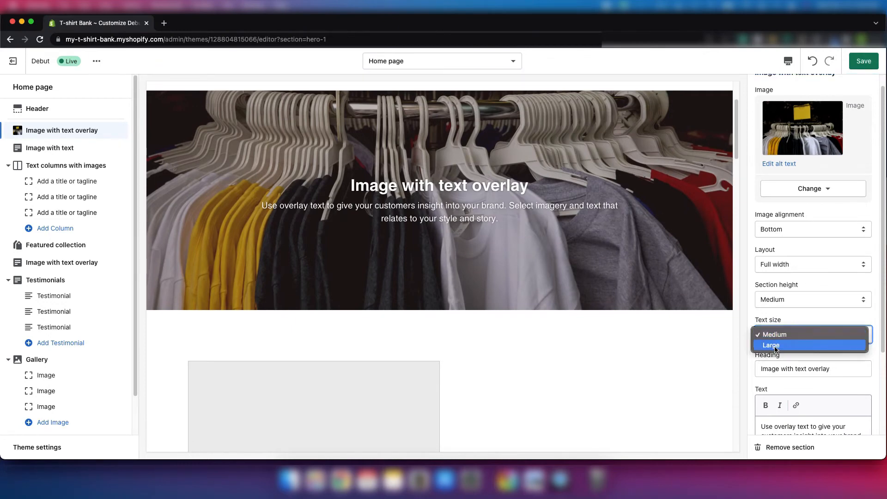
click(775, 345)
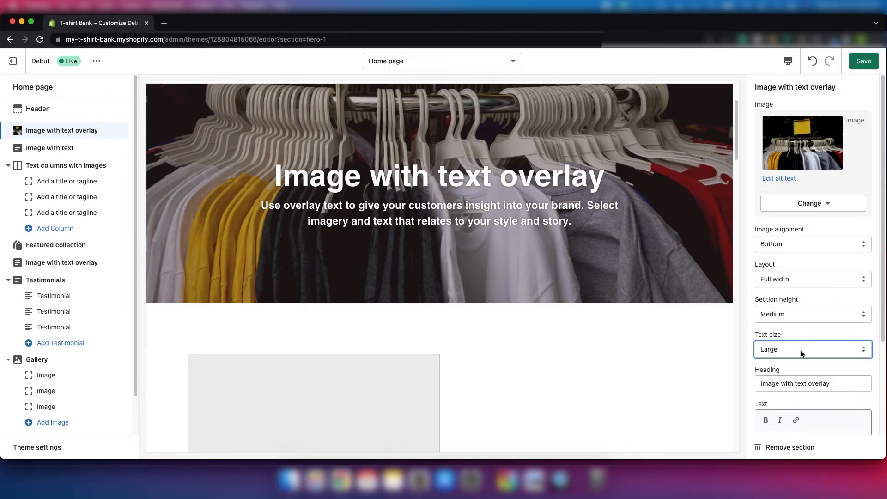
- Replace the overlay section's heading with "Best T-shirt Ever"
scroll(801, 353, down, 3)
click(834, 303)
drag(834, 302, 757, 302)
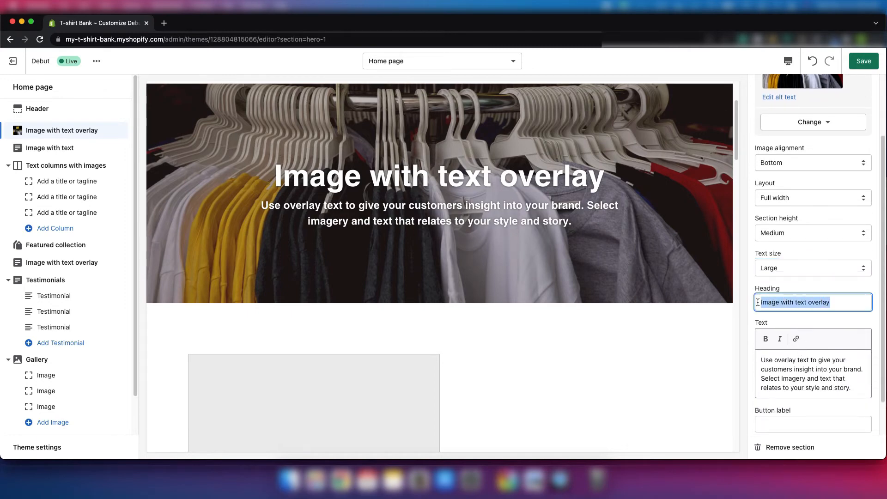
key(BackSpace)
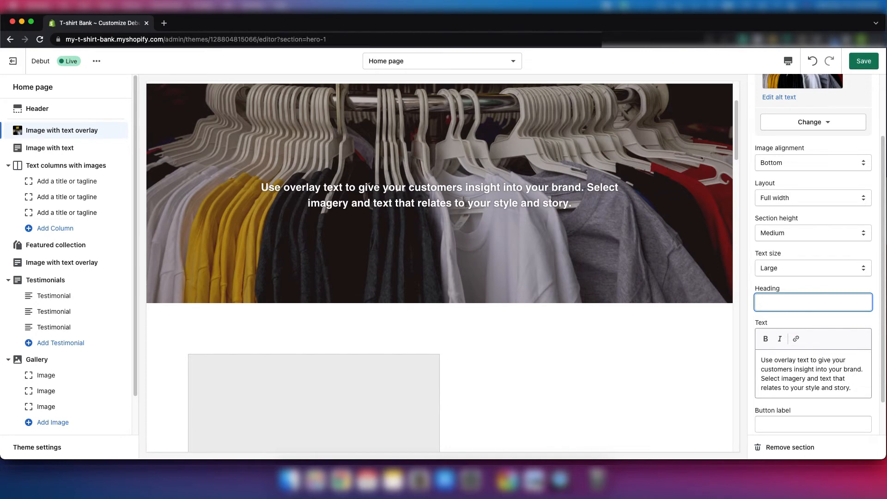
text(Best)
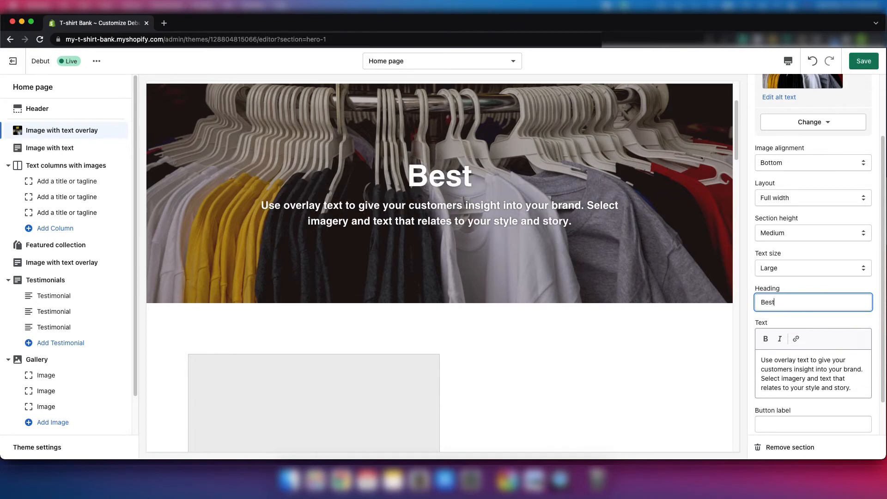
text( T-)
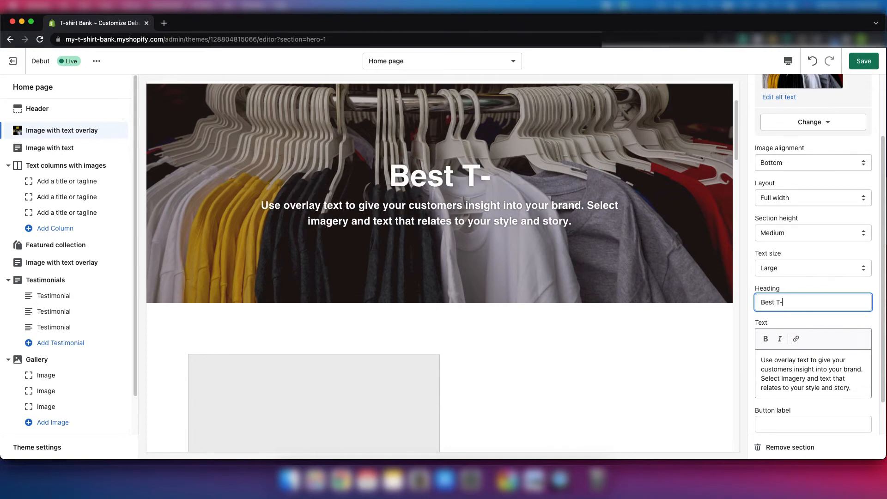
text(shirt)
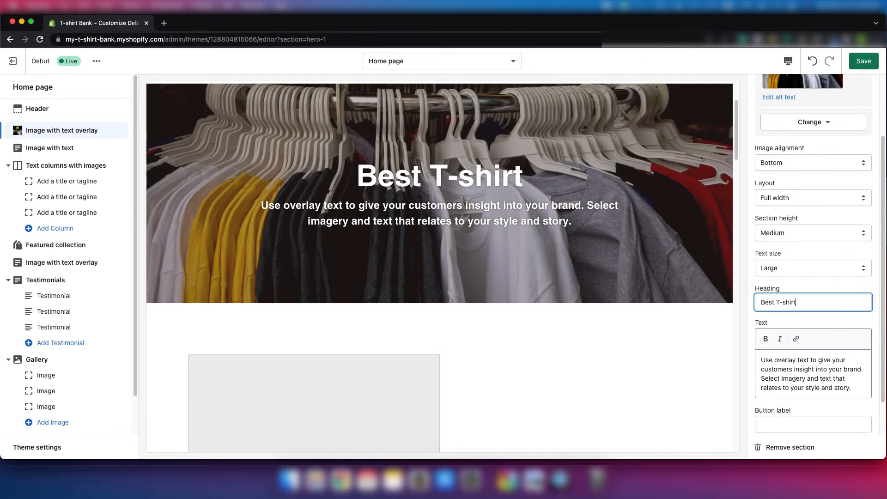
text( Ever)
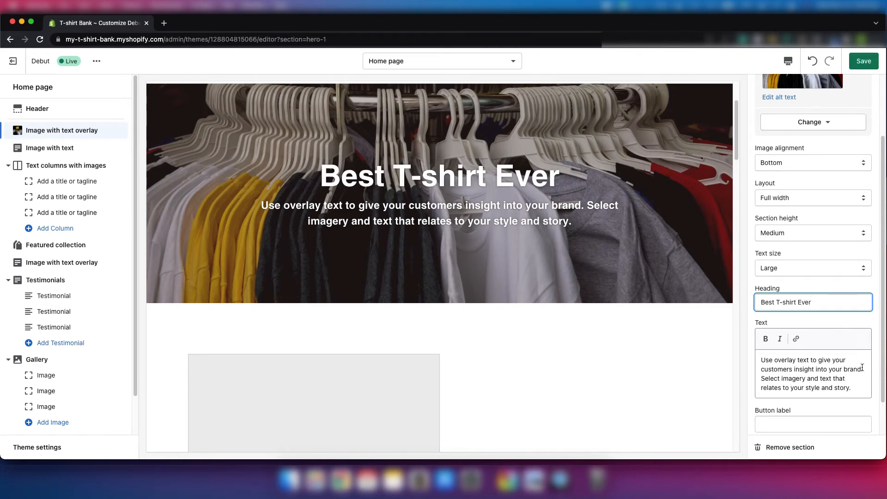
- Delete the placeholder description text beneath the overlay section's heading
click(805, 369)
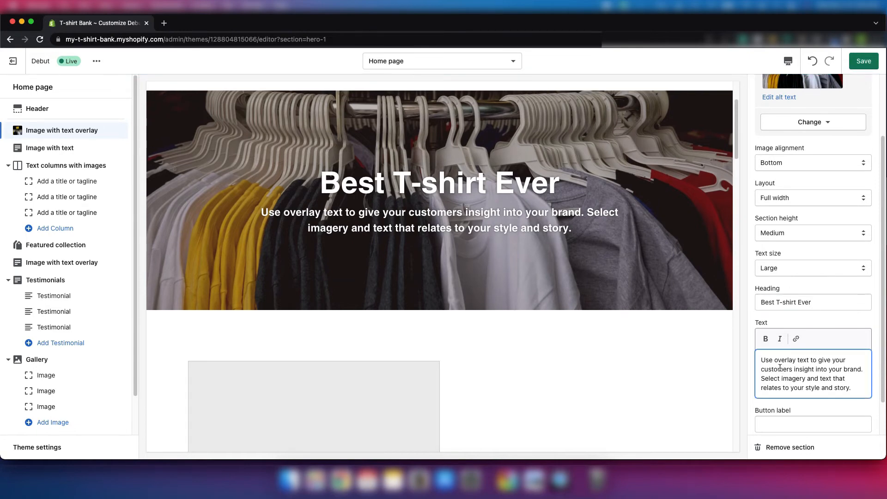
drag(762, 360, 853, 392)
key(BackSpace)
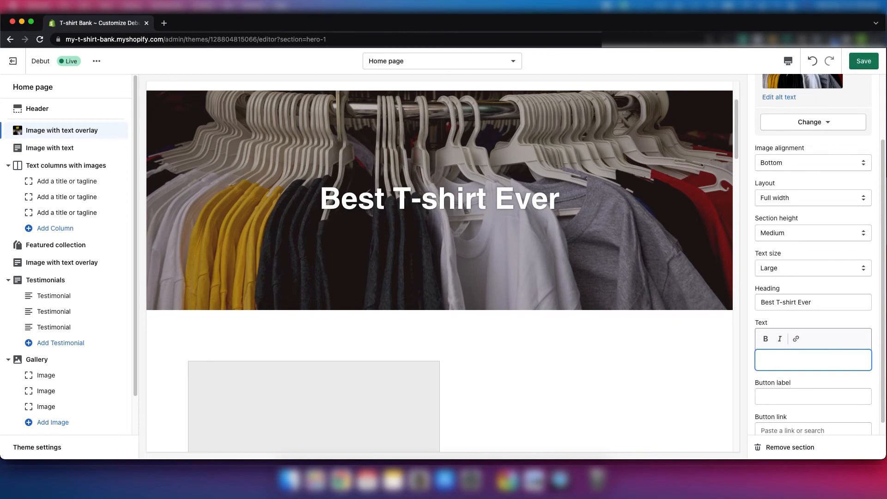
- Add a button labelled "Buy now" to the overlay section and link it to All products
click(777, 392)
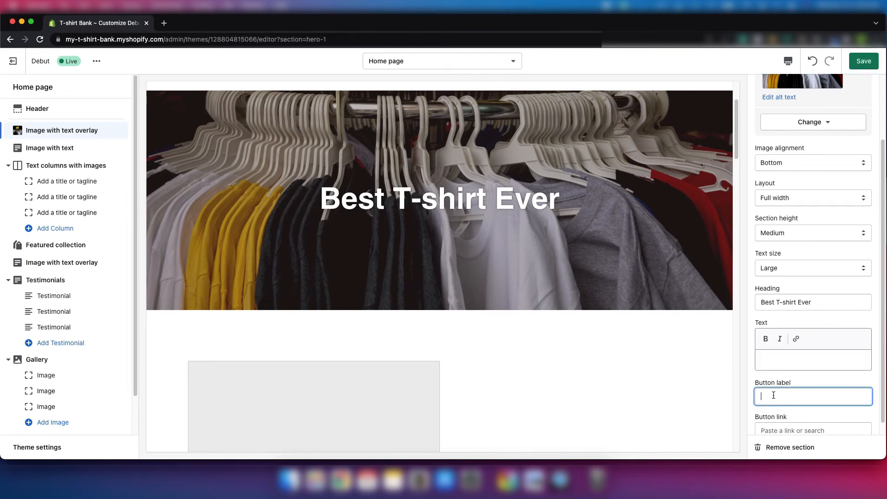
text(Buy now)
scroll(798, 351, down, 1)
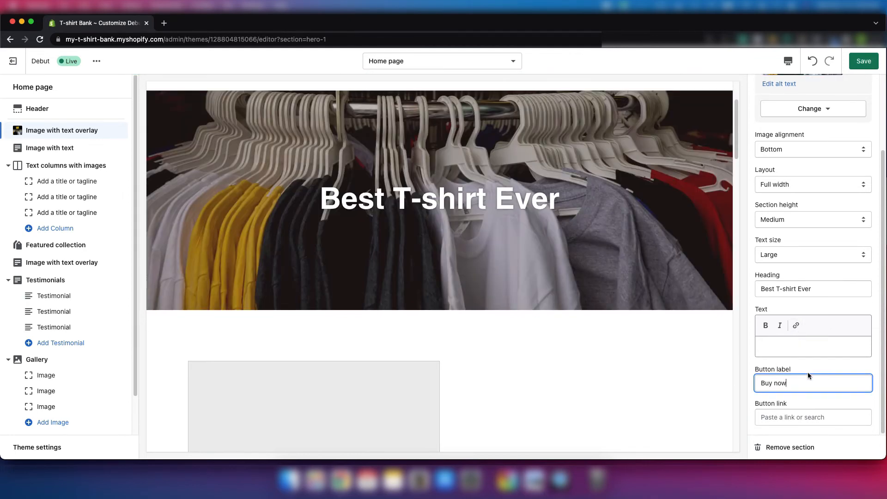
click(791, 417)
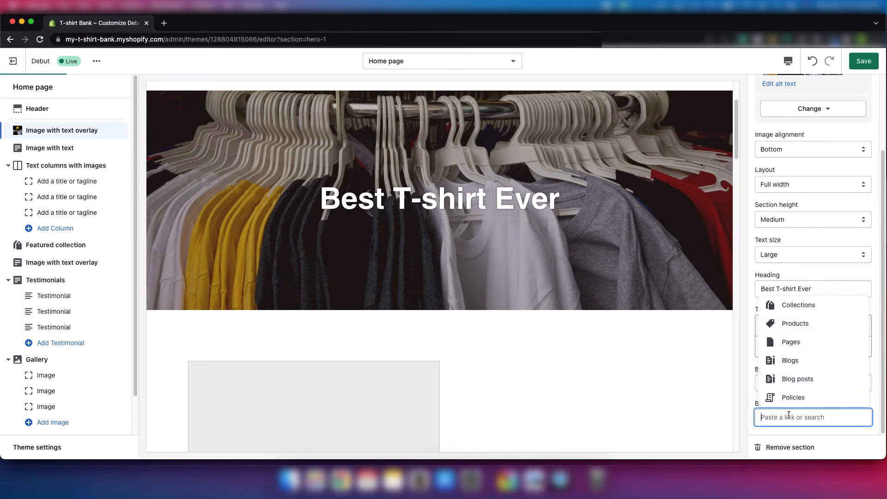
click(805, 322)
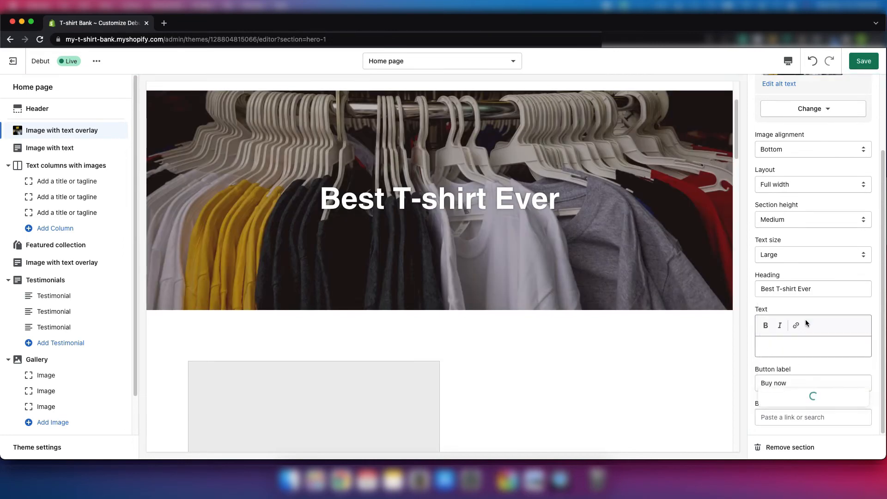
click(796, 341)
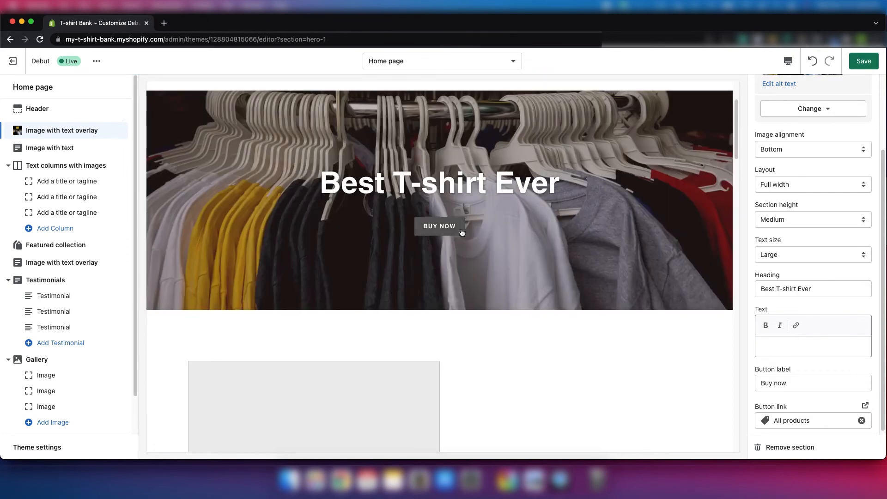
scroll(496, 251, down, 1)
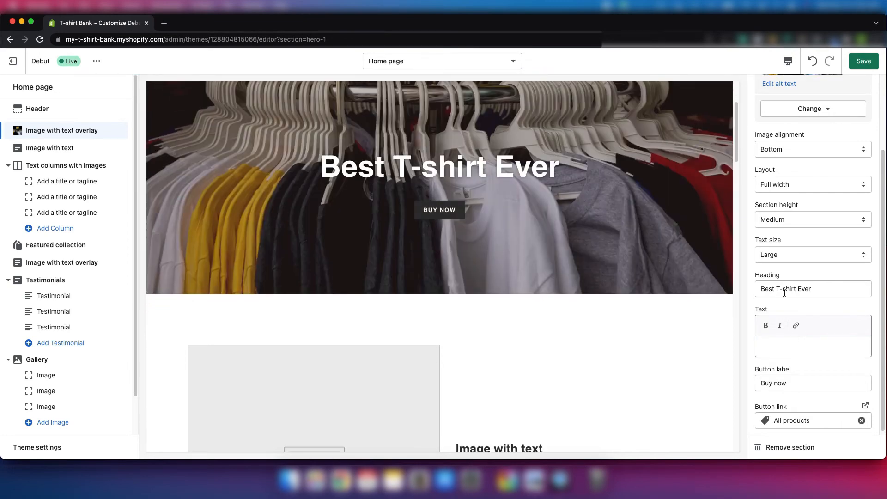
scroll(796, 294, down, 1)
scroll(796, 294, up, 3)
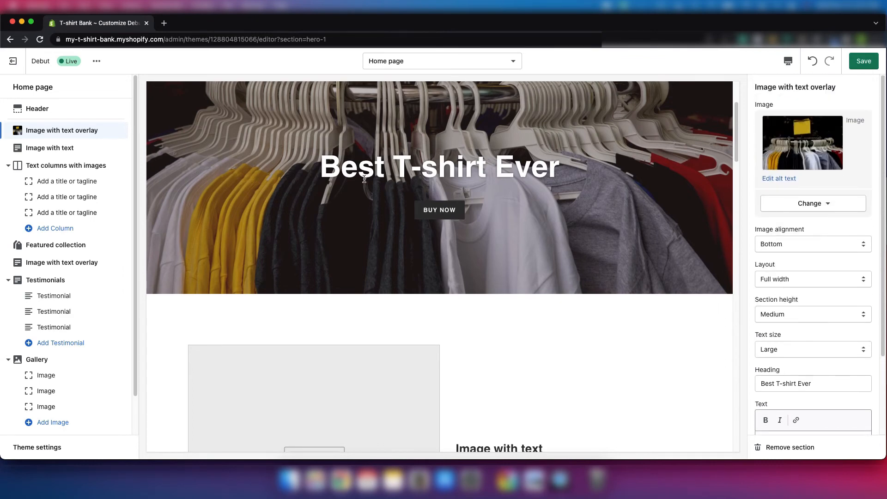
- Insert the blue T-shirt photo from the library into the Image with text section, keeping its alignment at Left
scroll(438, 221, up, 3)
click(94, 148)
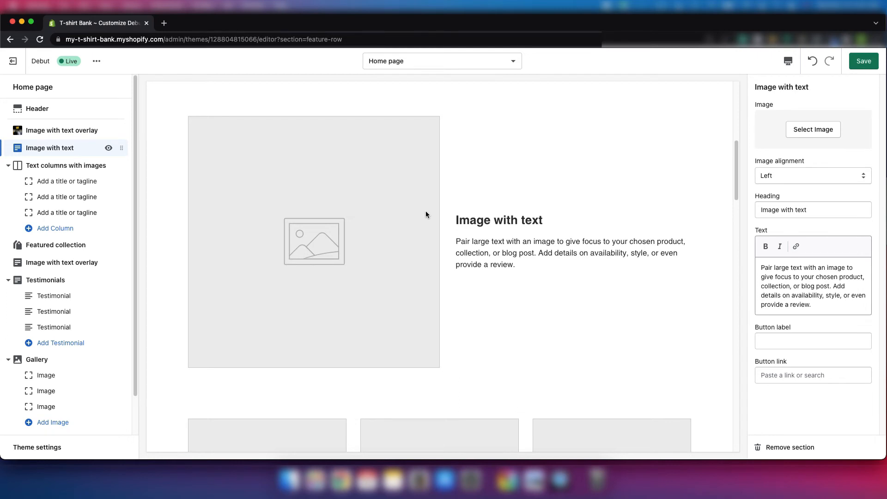
click(811, 128)
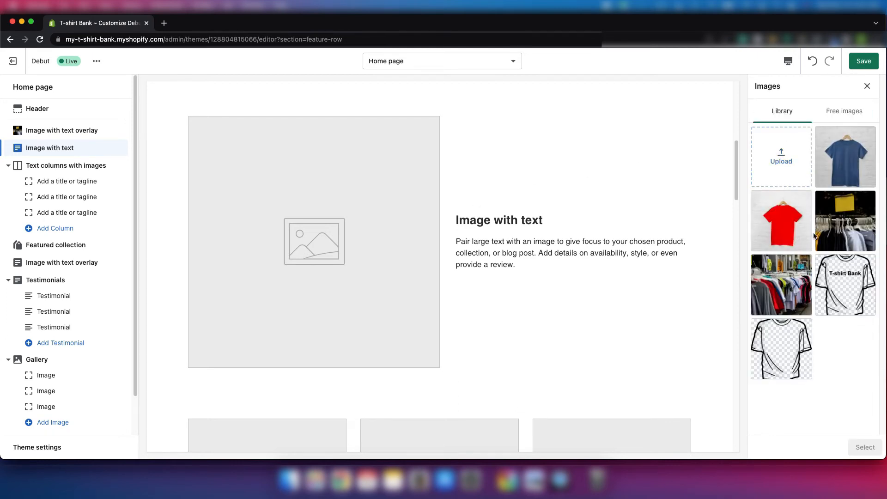
click(821, 171)
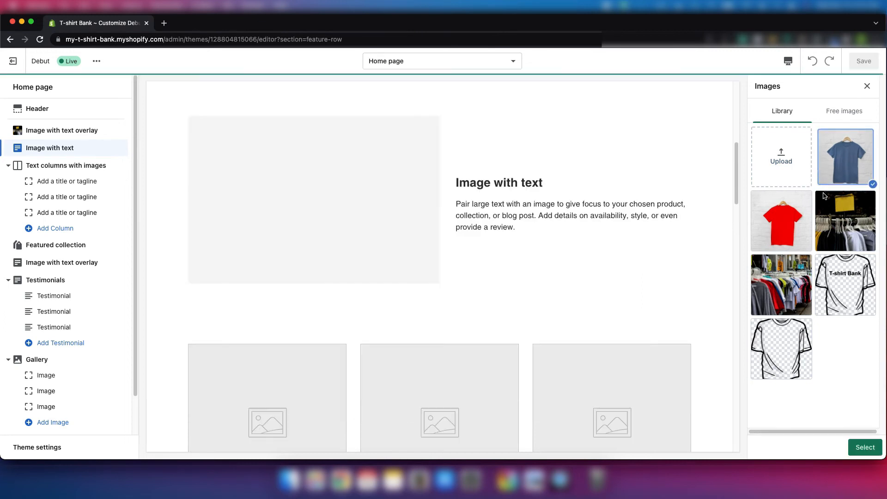
click(860, 448)
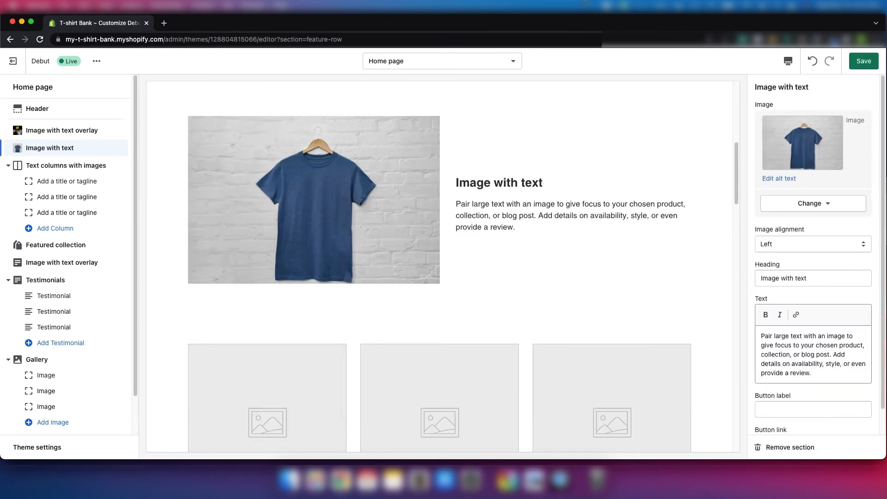
click(810, 244)
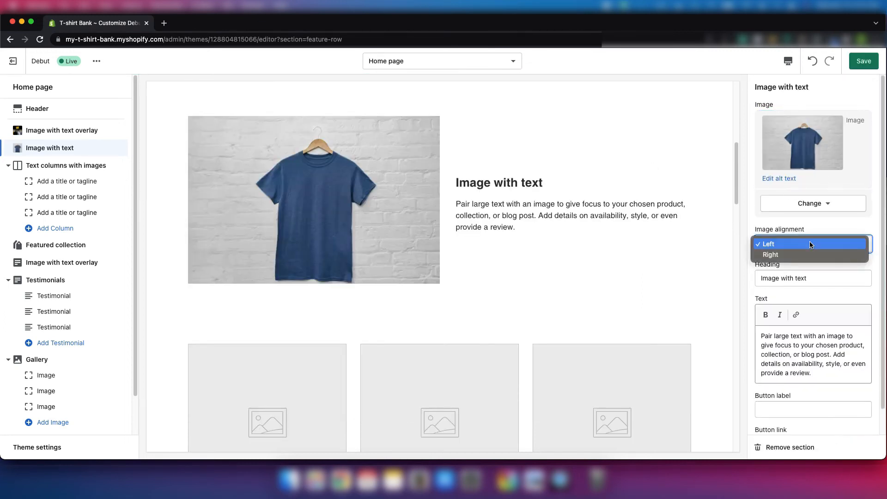
click(810, 244)
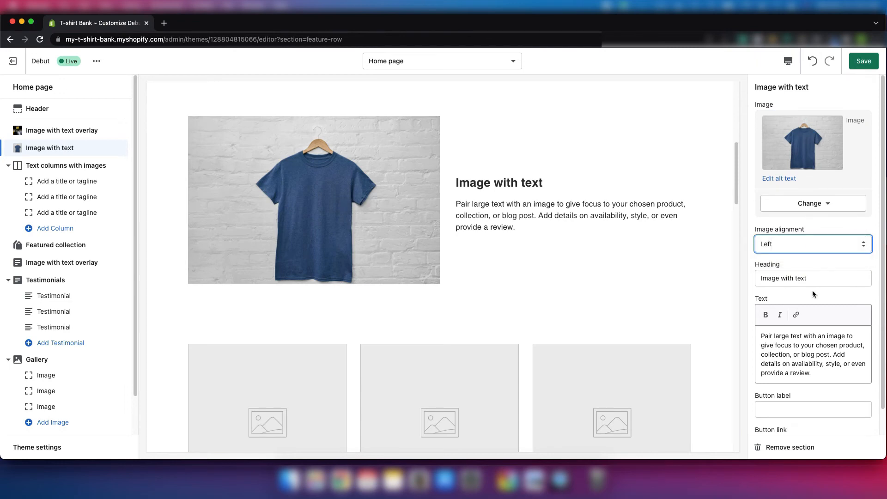
- Replace the Image with text section's heading with "Comfortable T-shirt"
click(801, 278)
drag(817, 277, 732, 275)
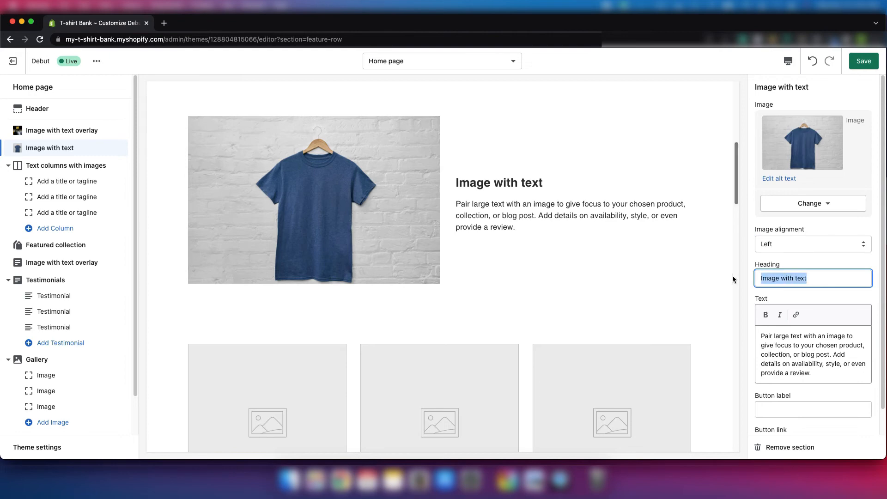
text(Com)
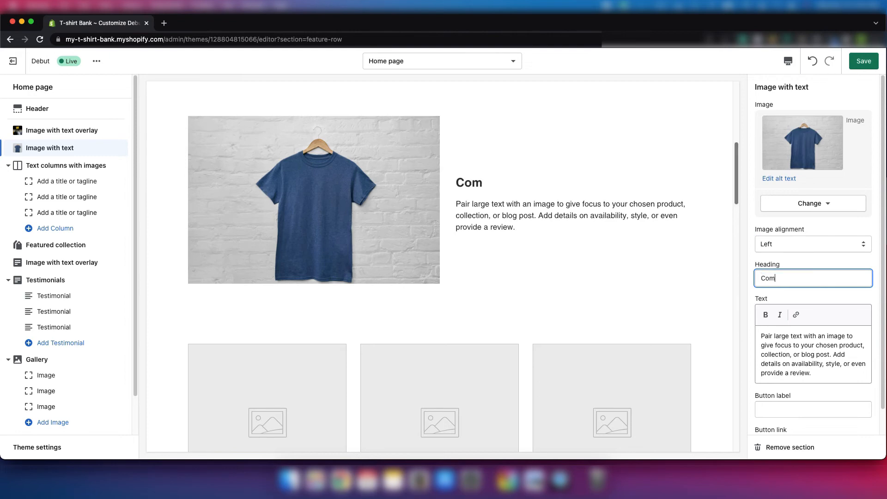
text(fortable )
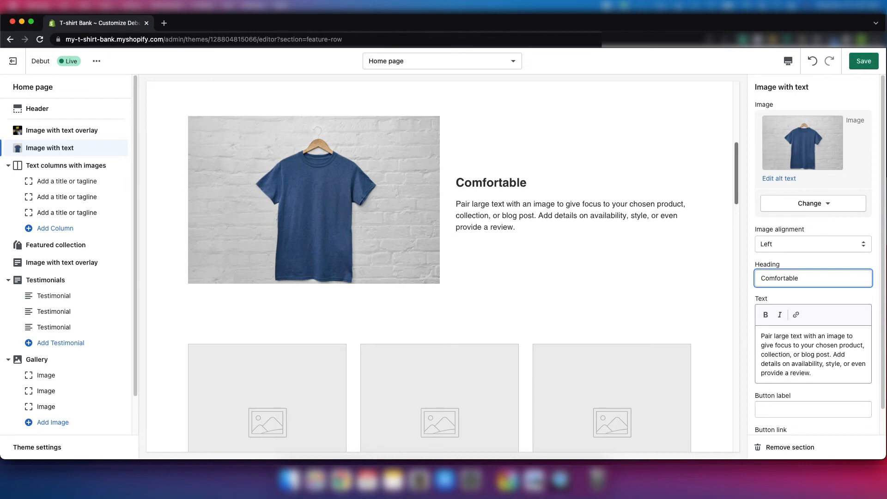
text(T-shirt)
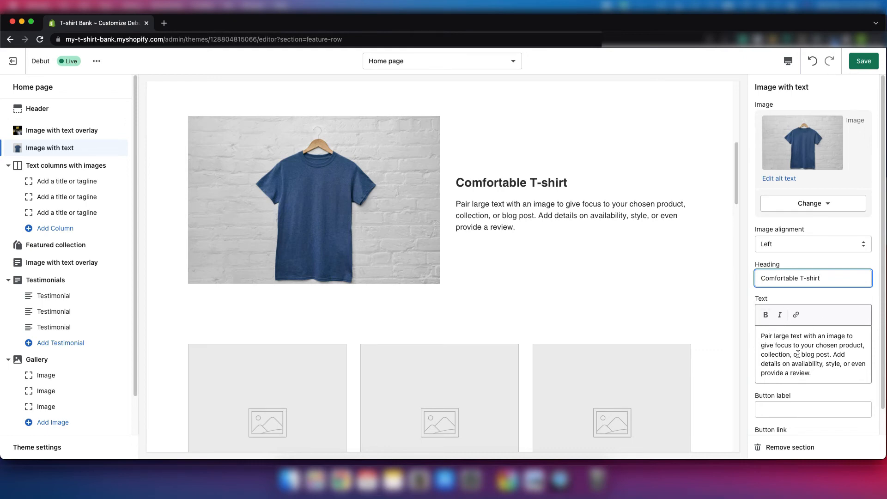
- Add a button labelled "Order now" to the Image with text section and link it to All products
scroll(798, 354, down, 1)
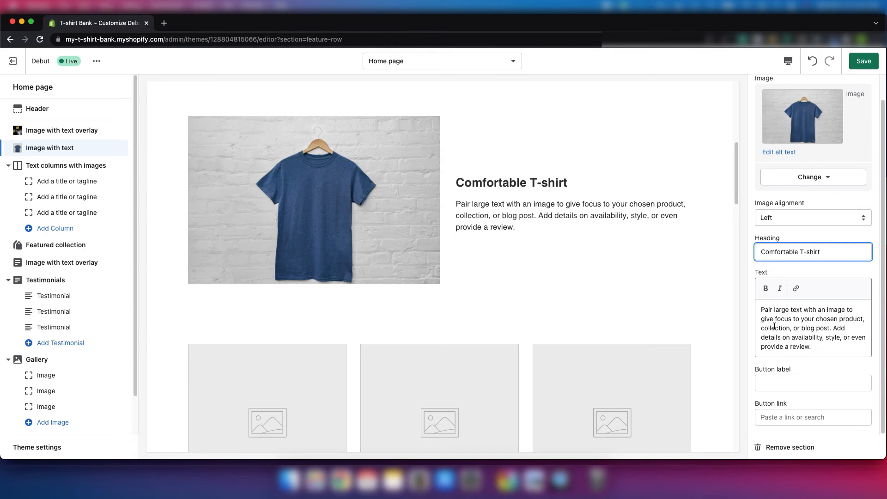
scroll(765, 322, up, 1)
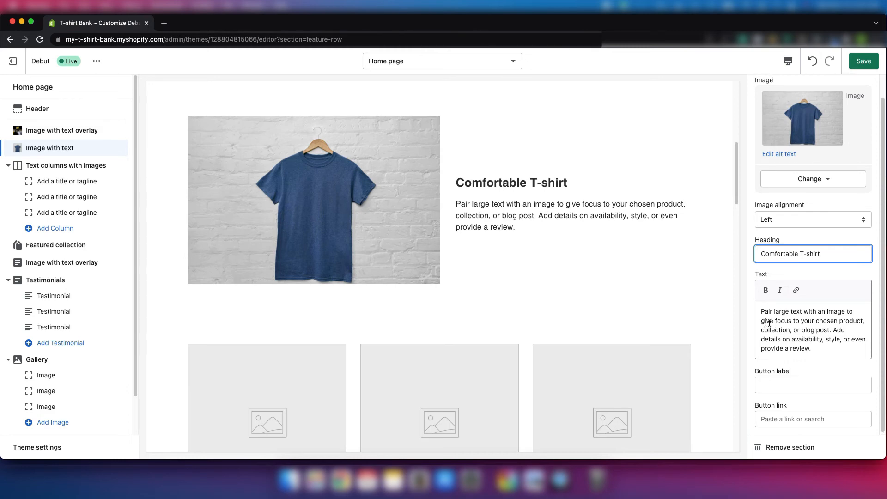
click(777, 388)
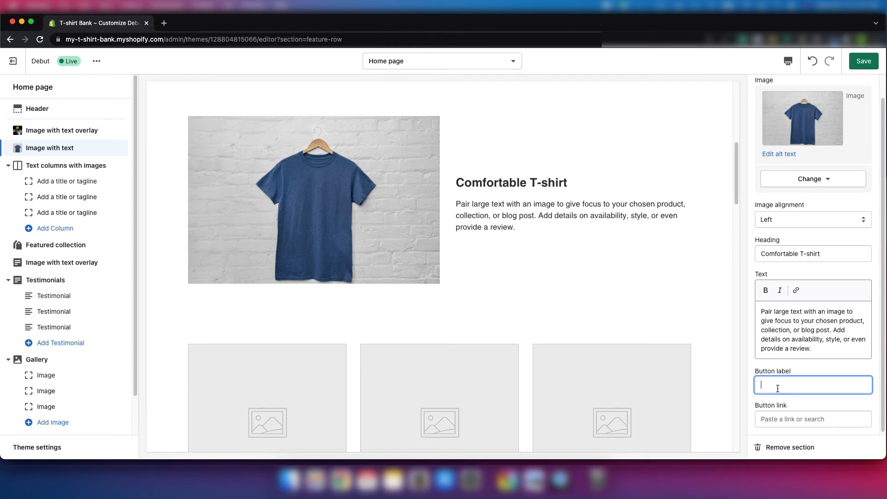
text(order now)
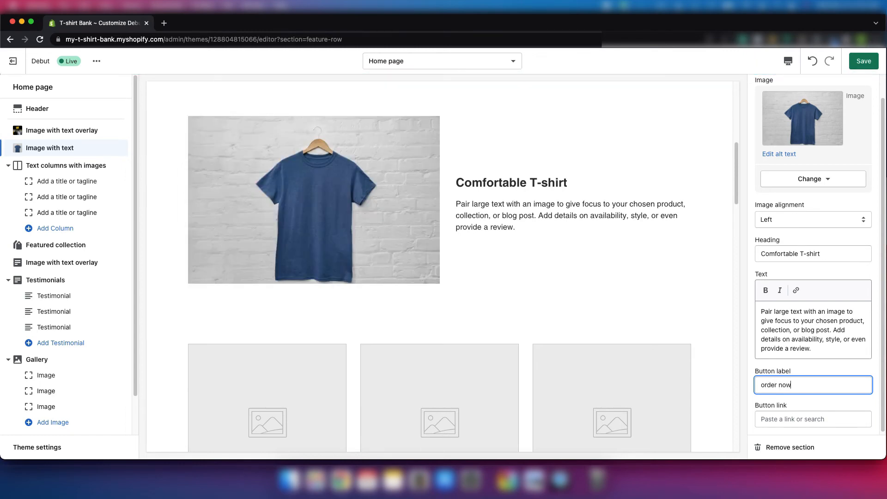
click(764, 384)
key(BackSpace)
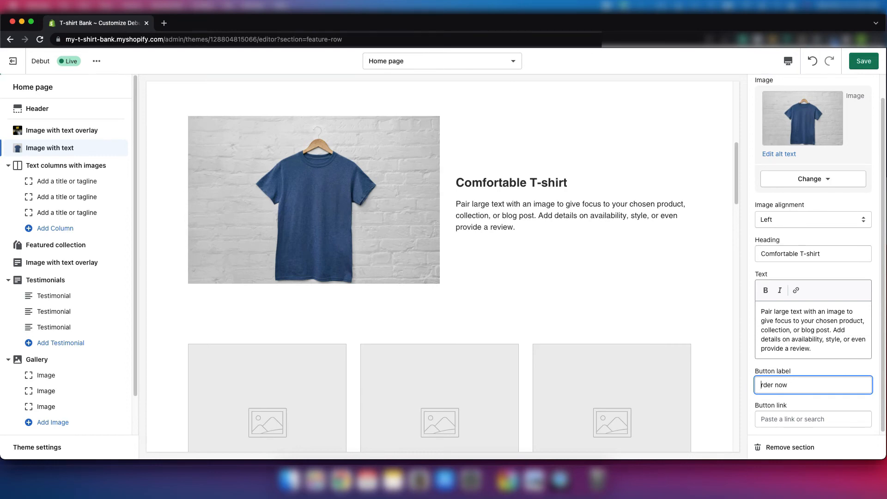
text(O)
click(787, 423)
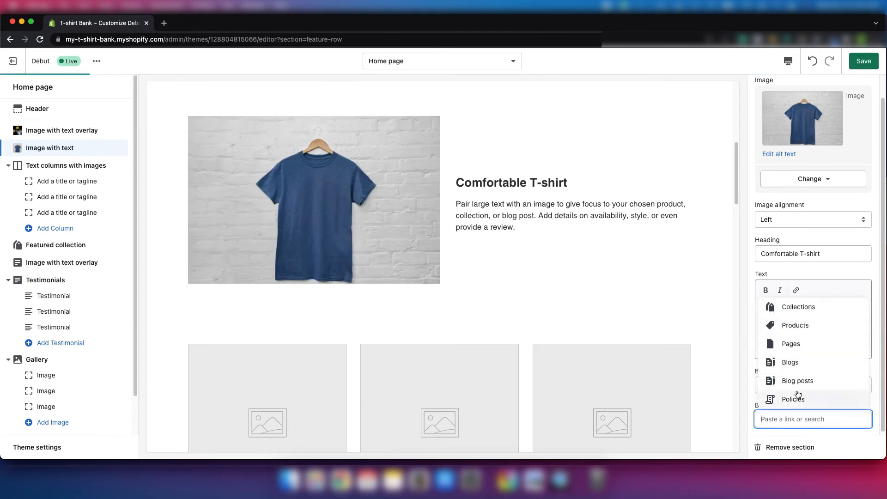
click(798, 326)
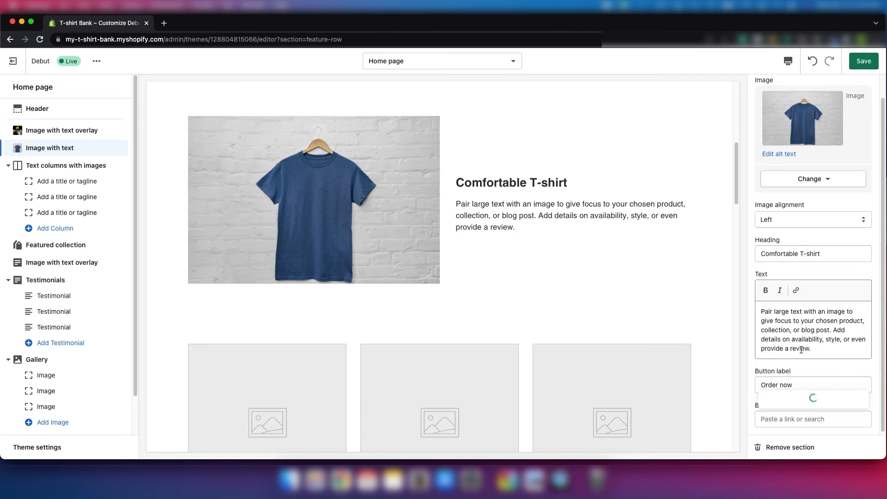
click(800, 342)
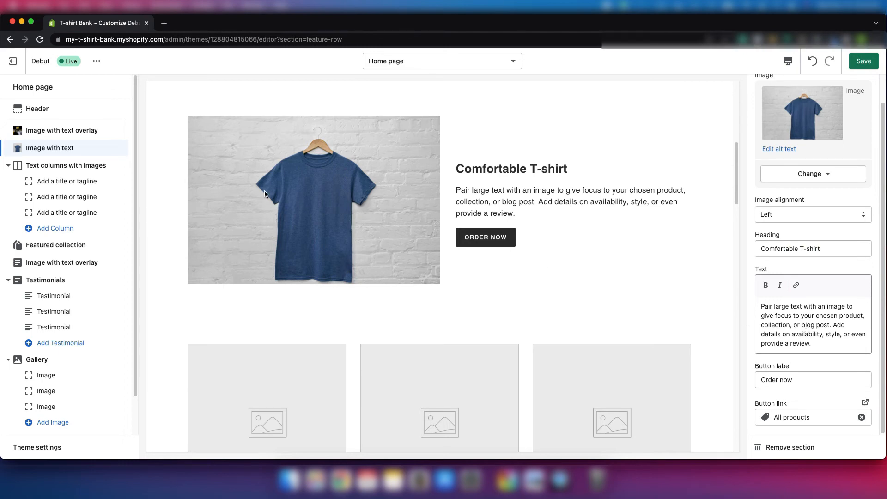
- Hide the Text columns with images section on the home page
click(87, 168)
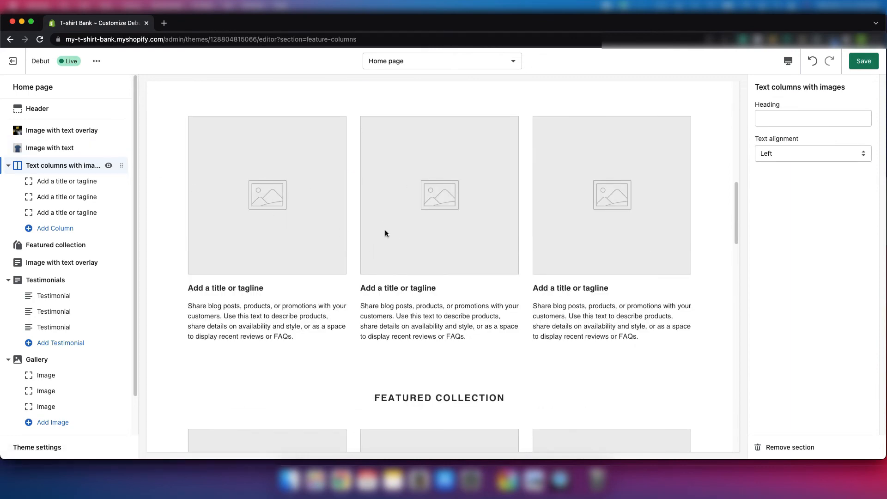
click(108, 167)
click(109, 166)
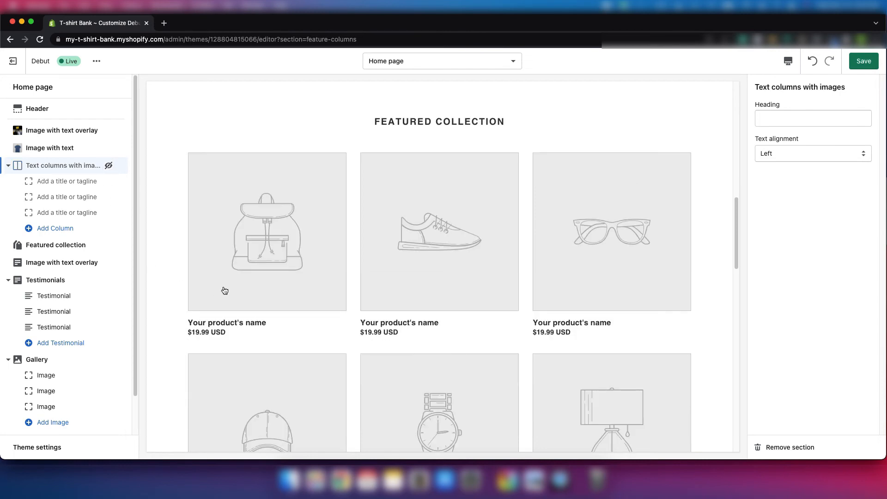
- Assign the T-shirts collection to the Featured collection section and show it in 1 row of 3 products
click(82, 247)
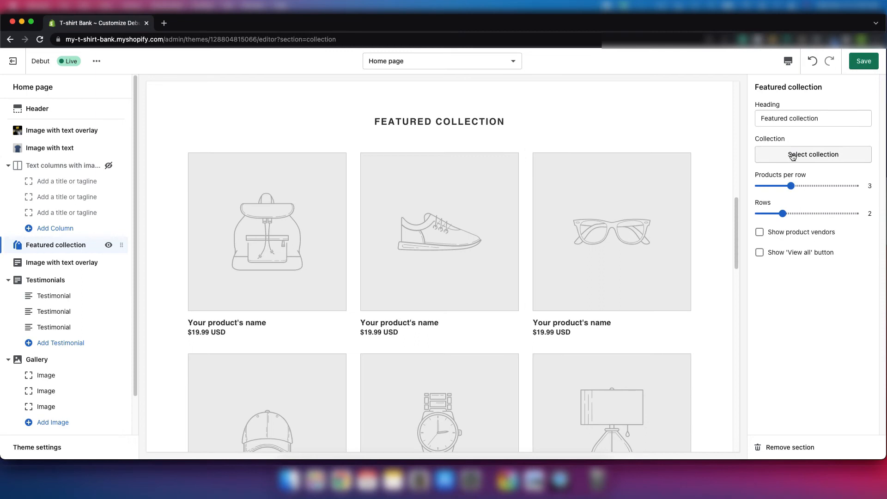
click(829, 156)
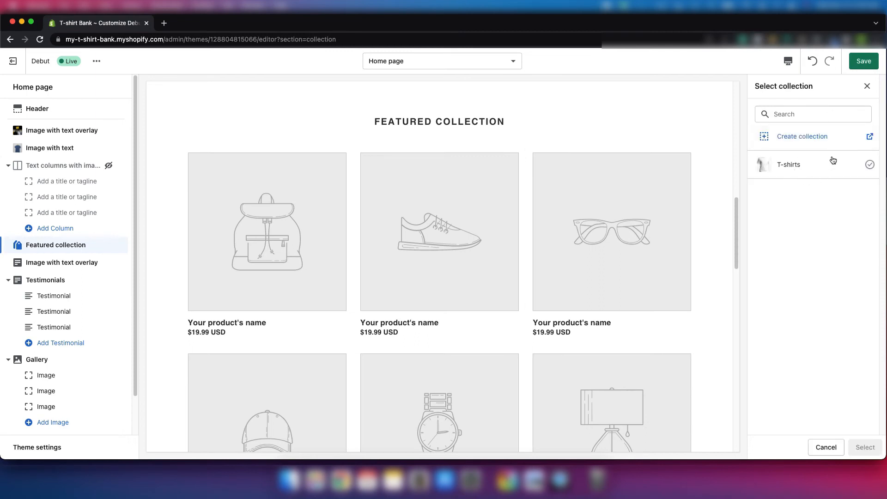
click(802, 167)
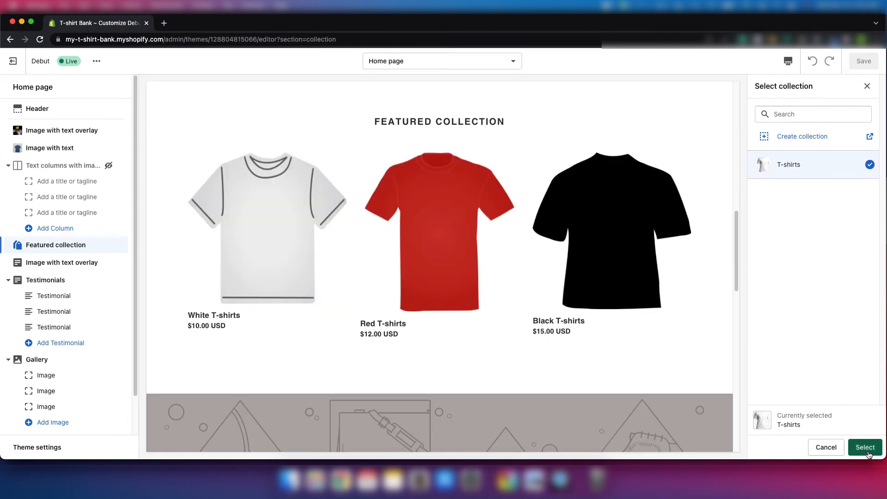
click(870, 453)
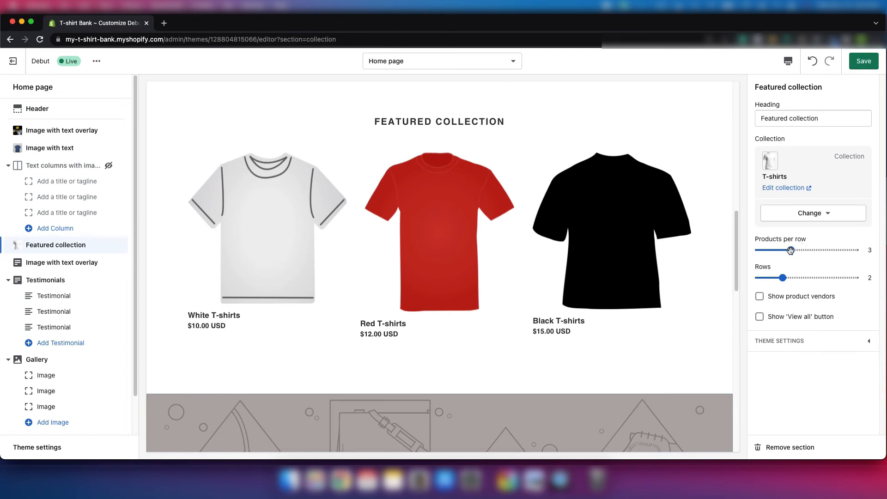
mouse_move(790, 250)
mouse_down()
mouse_move(833, 250)
mouse_move(791, 250)
mouse_up()
drag(782, 279, 759, 279)
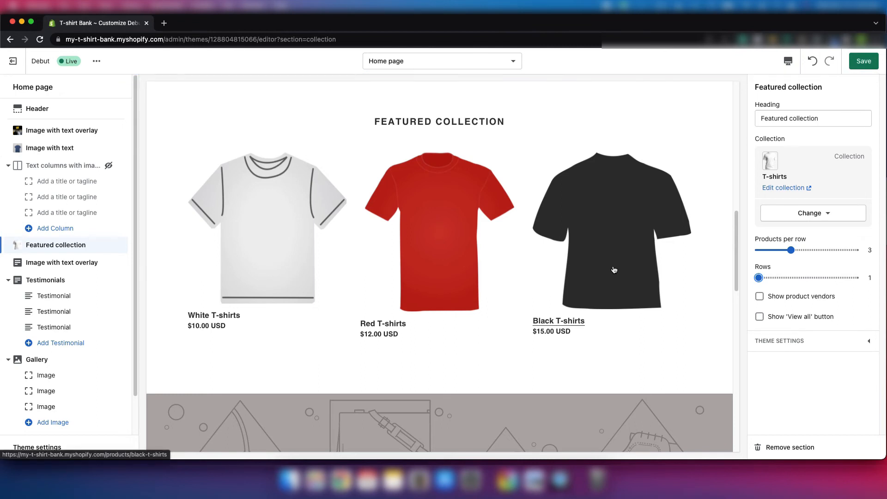
- Hide the second Image with text overlay section, located below the featured collection
scroll(612, 265, down, 5)
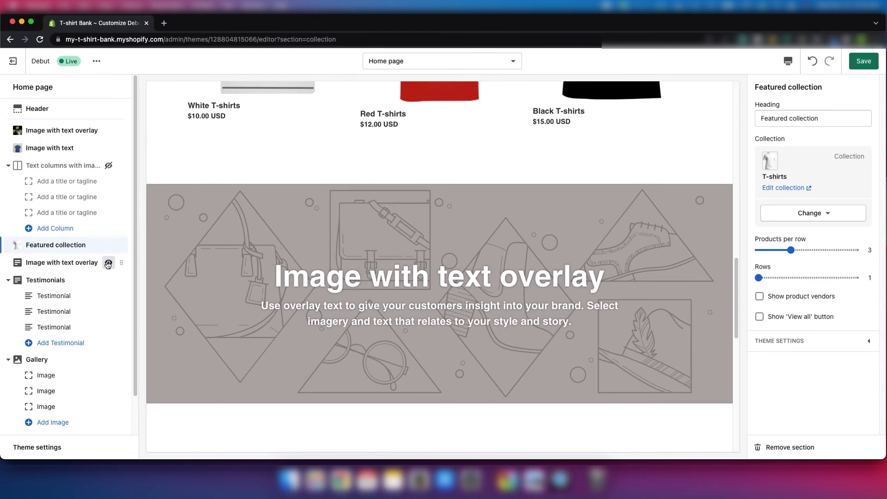
click(108, 263)
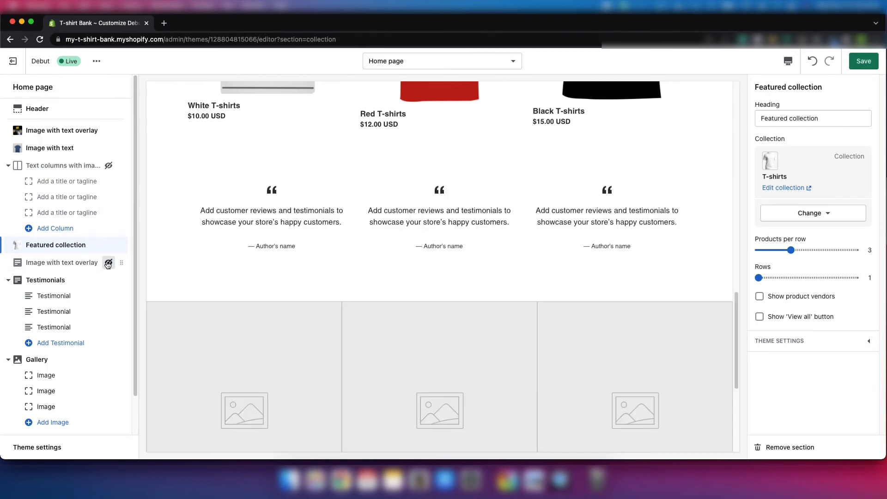
- Give the Testimonials section the heading "What our Customers Say About Us"
click(76, 283)
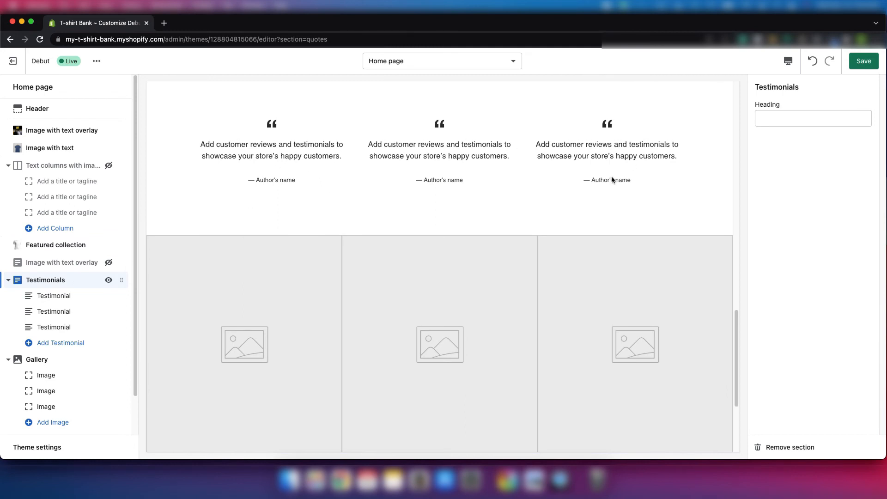
click(765, 118)
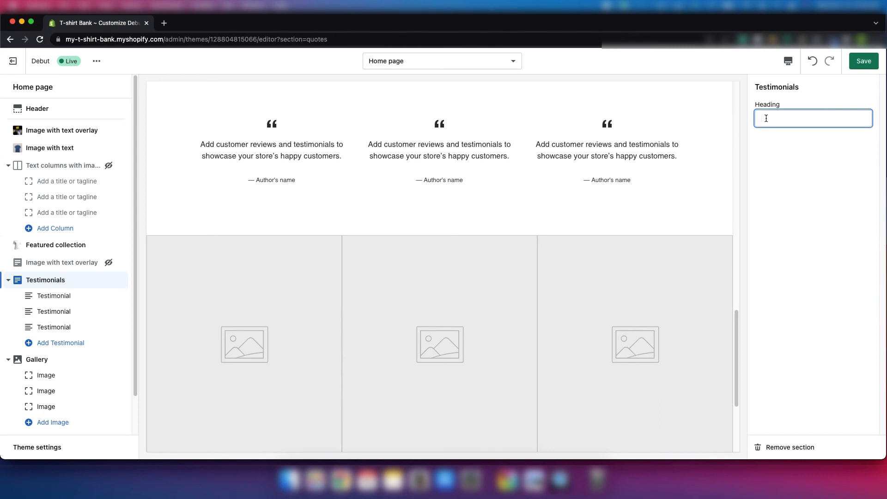
text(What ou)
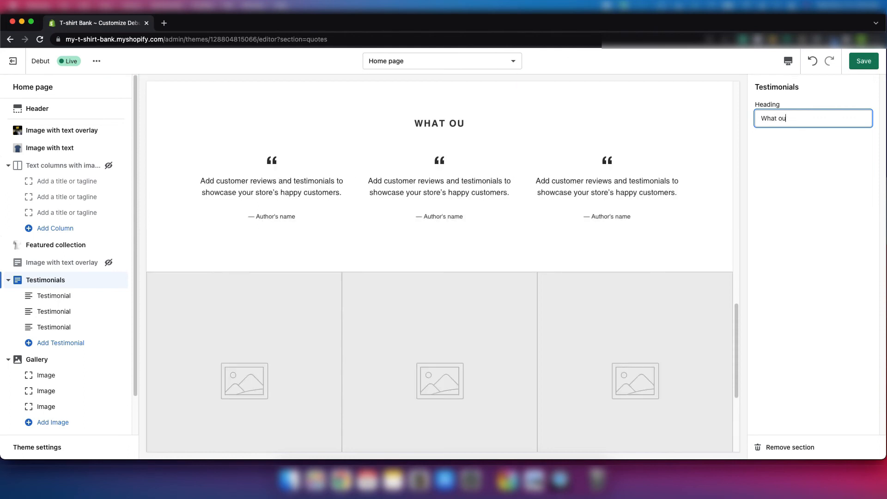
text(r Cust)
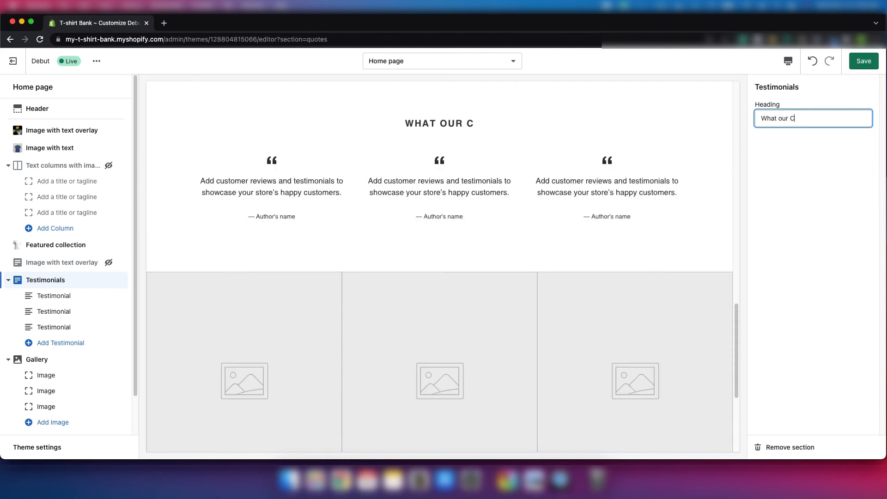
text(me)
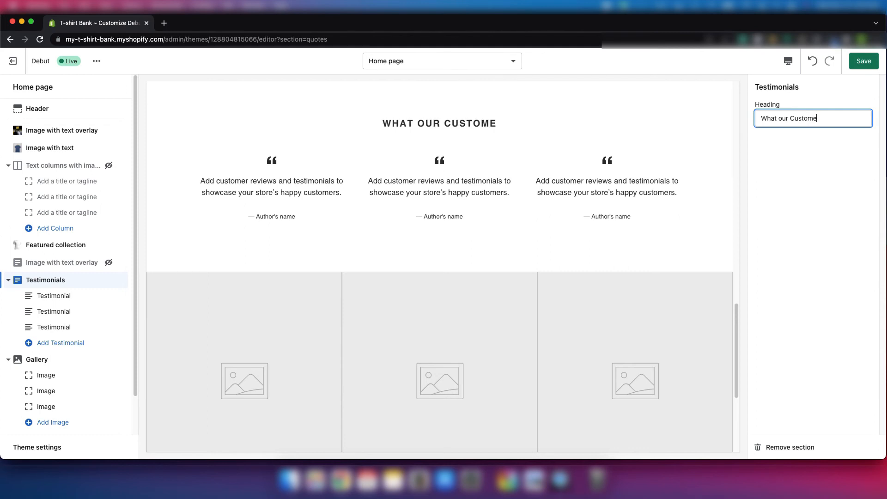
text(rs Sa)
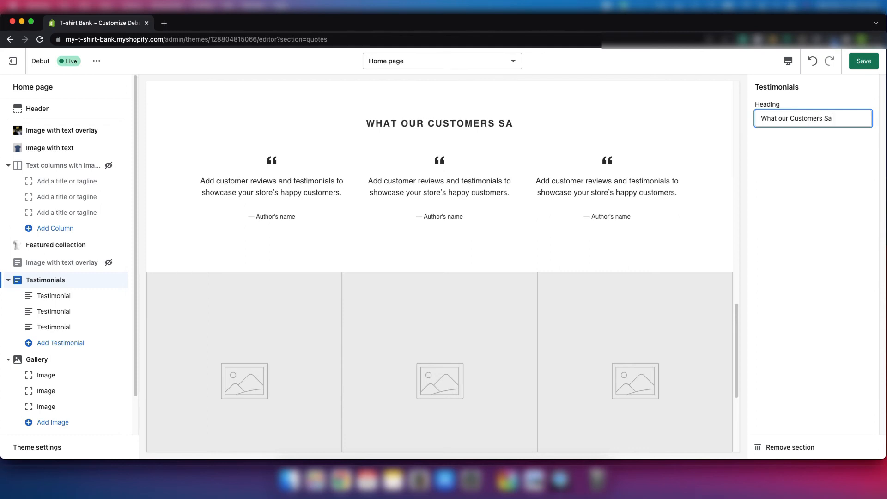
text(y Ab)
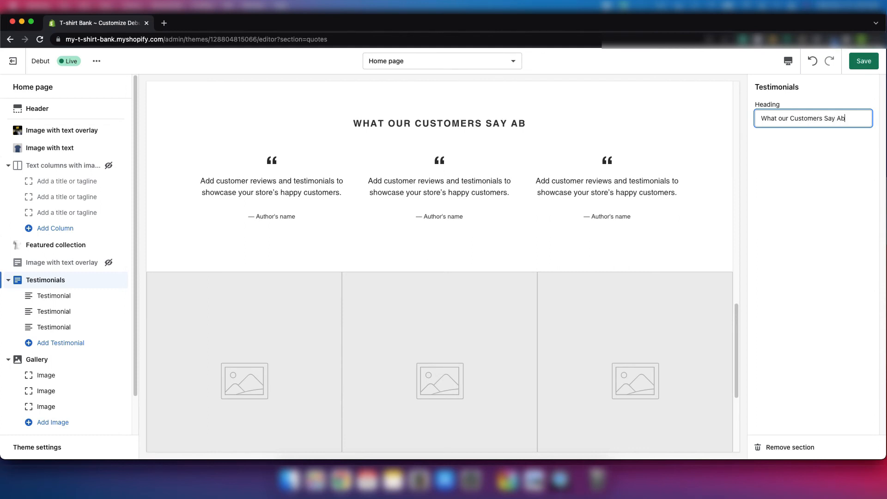
text(out Us)
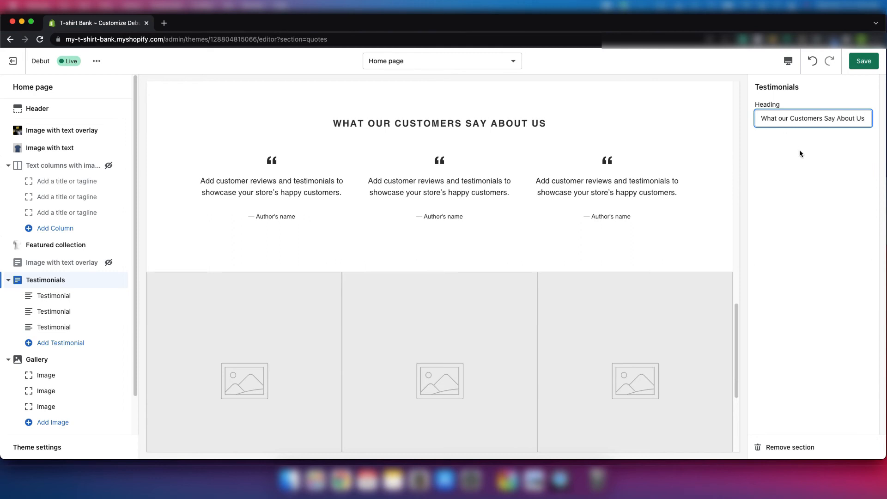
- Hide the entire Gallery section on the home page, leaving its individual image blocks enabled
scroll(570, 201, up, 1)
scroll(570, 201, down, 5)
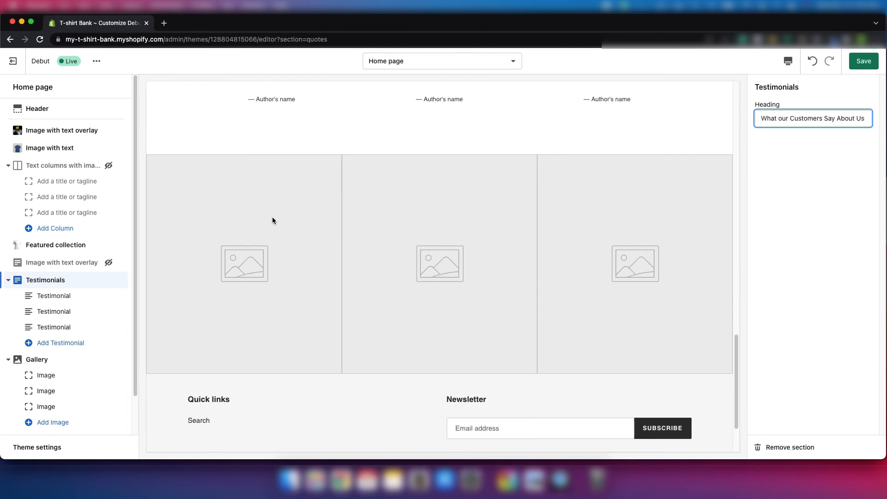
click(59, 360)
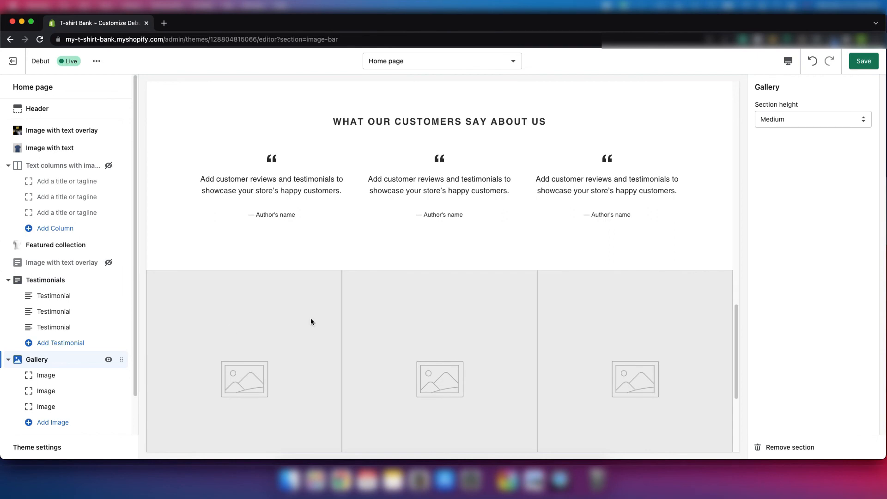
scroll(310, 317, down, 5)
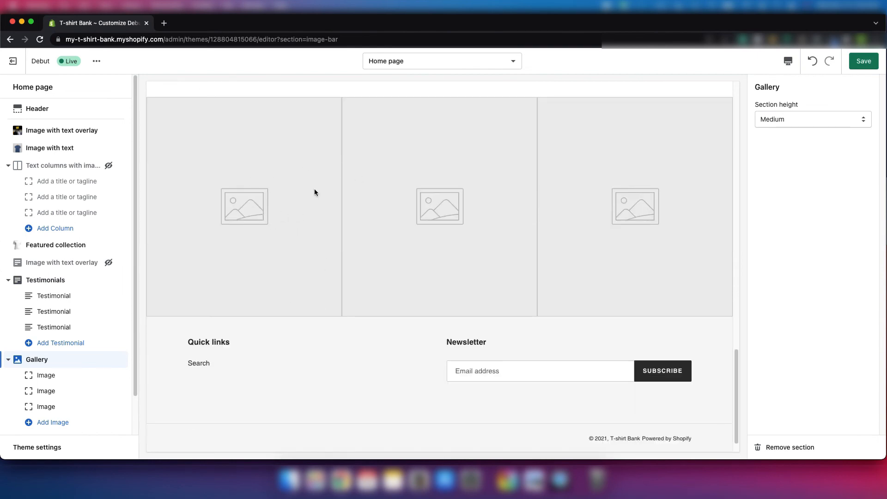
click(54, 375)
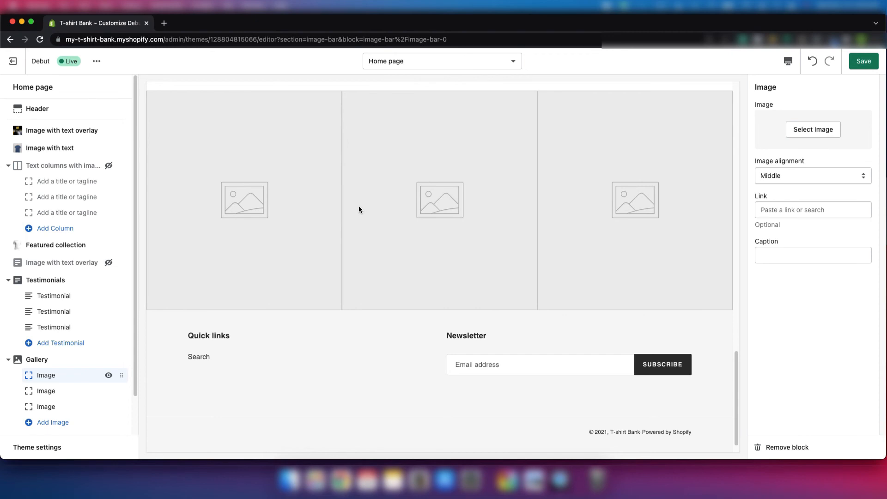
scroll(358, 210, up, 1)
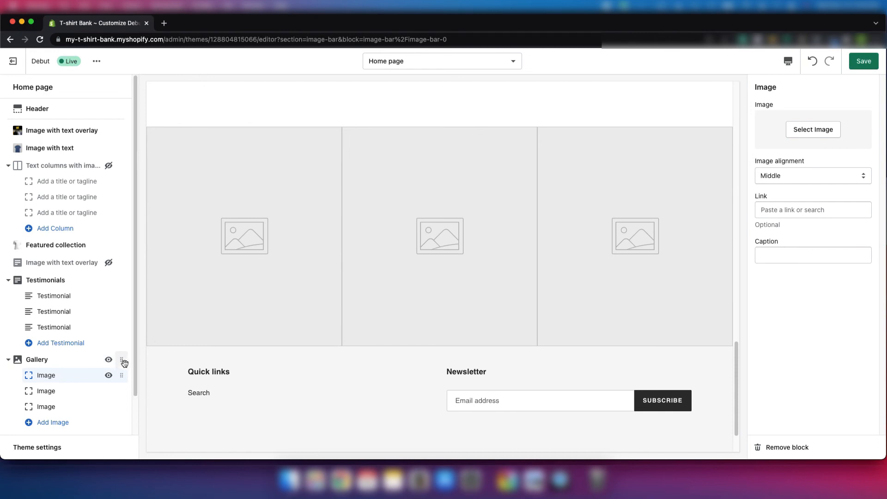
click(109, 375)
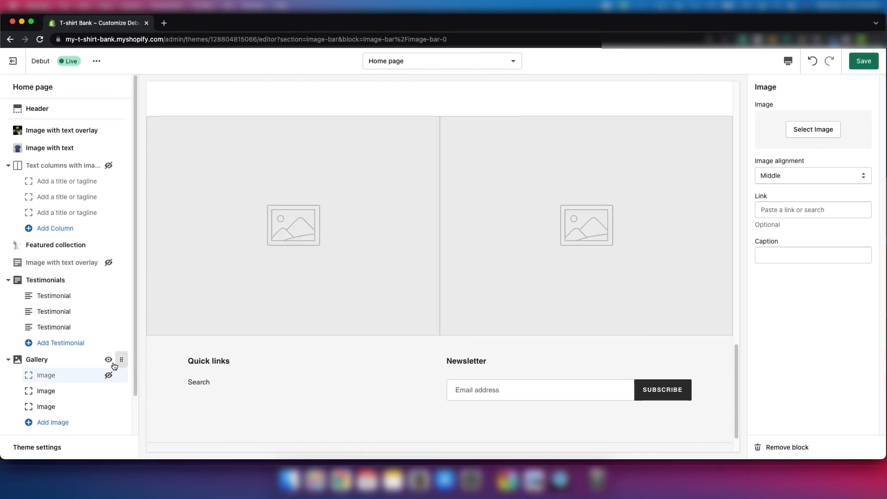
click(109, 359)
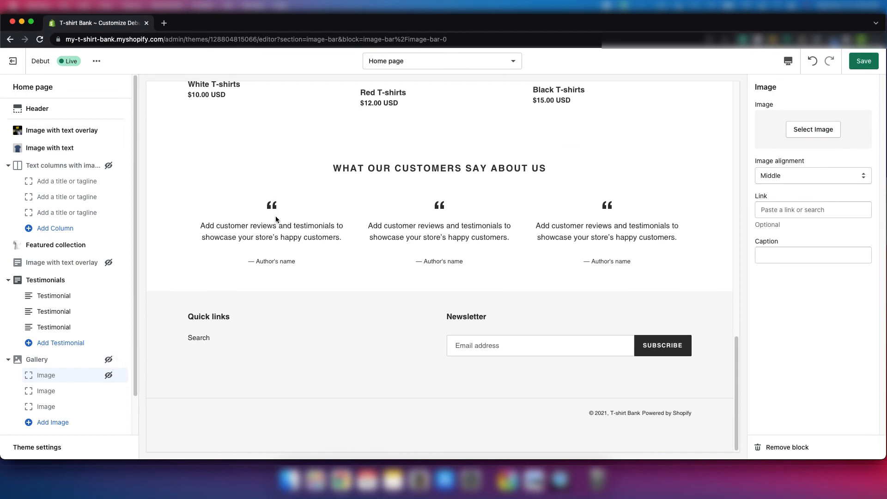
click(108, 375)
- Open the Footer section's settings and review the home page preview up to the header
scroll(47, 257, down, 2)
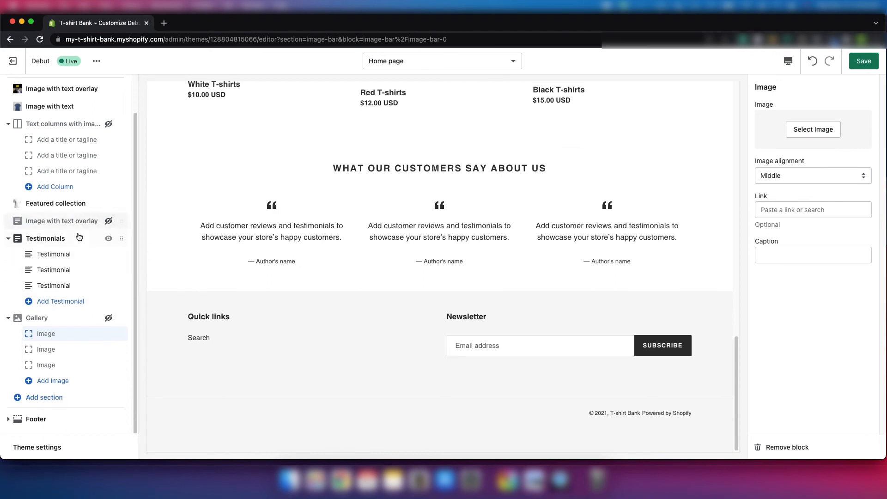
click(55, 425)
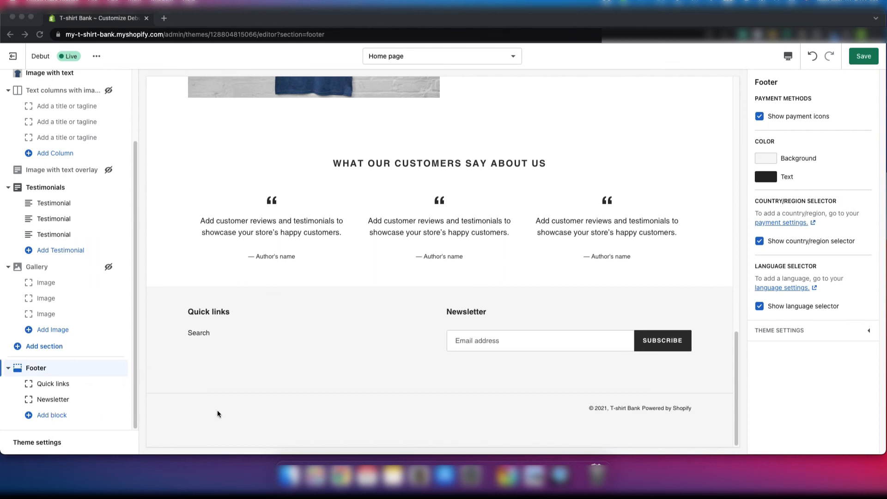
scroll(217, 409, up, 15)
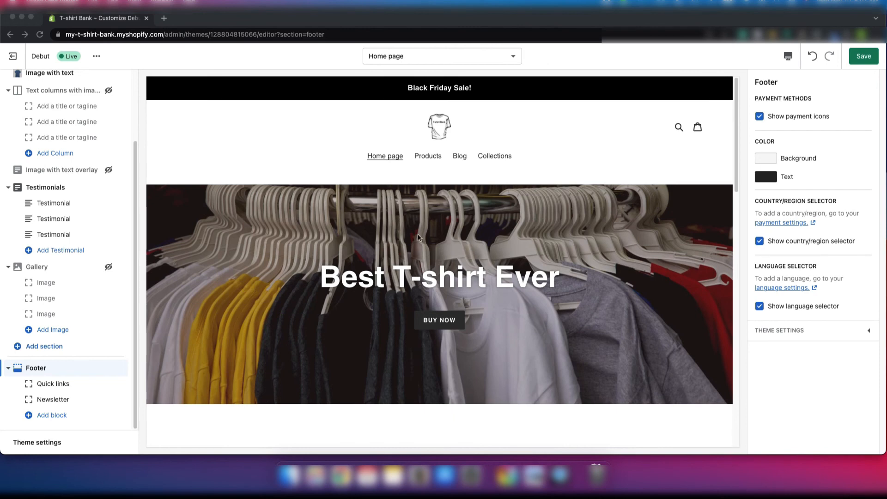
- Show the quantity selector and vendor on the Default product template's product pages, and open the Product recommendations settings
click(454, 59)
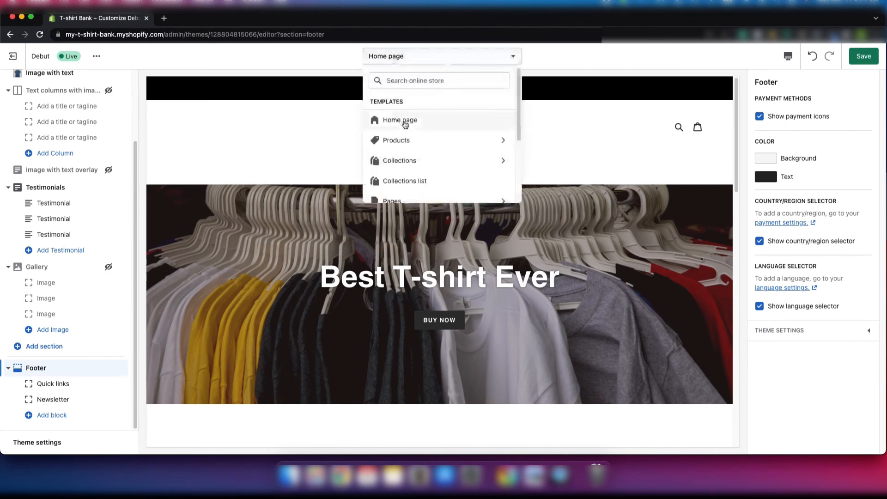
click(404, 139)
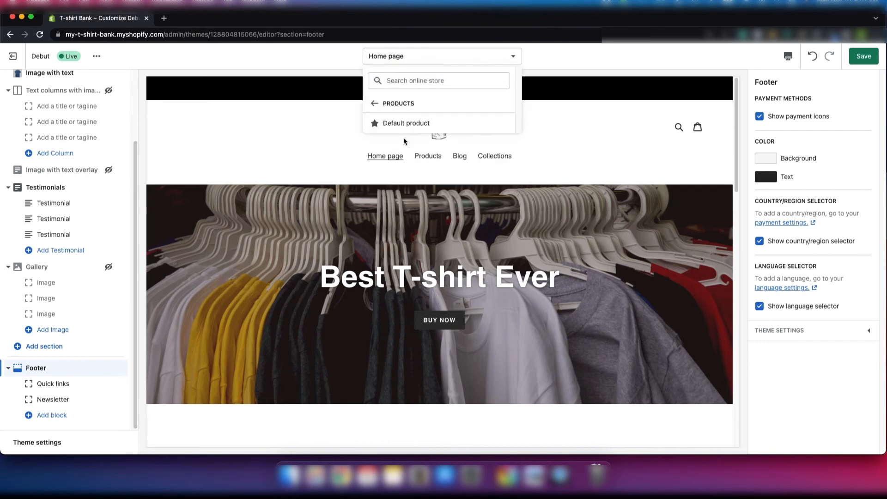
click(410, 123)
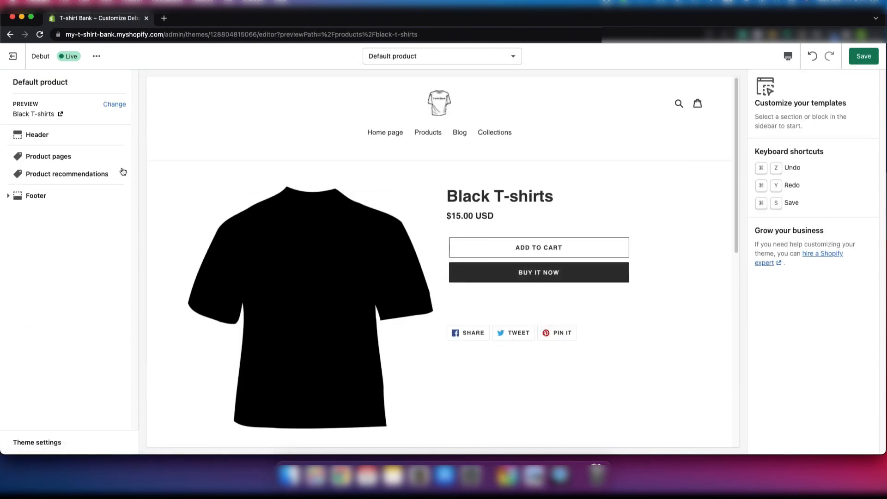
click(73, 156)
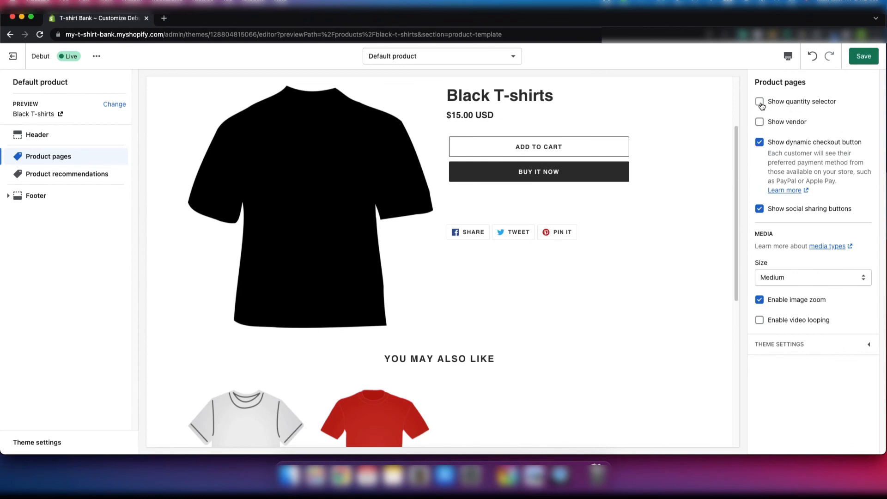
click(760, 102)
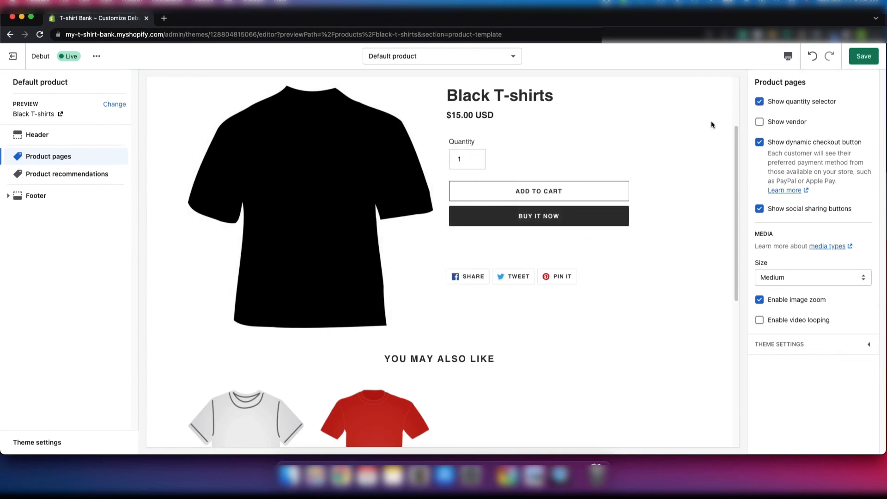
click(760, 123)
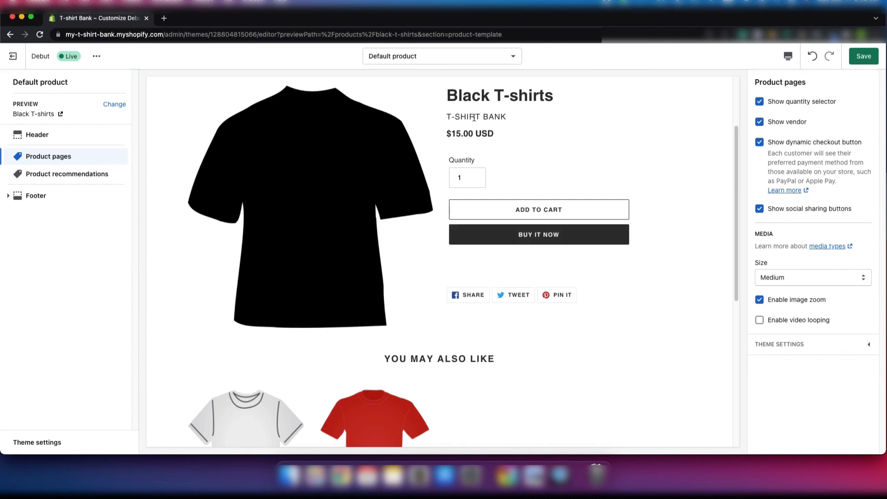
drag(445, 117, 502, 122)
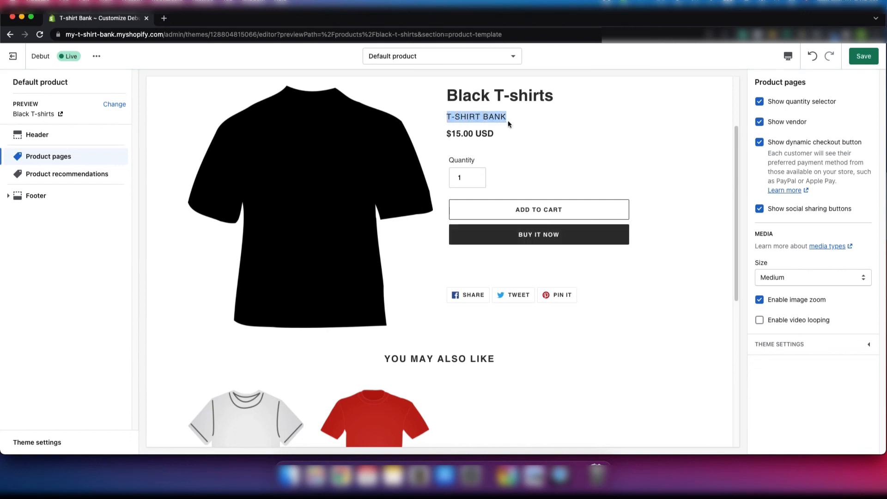
click(526, 124)
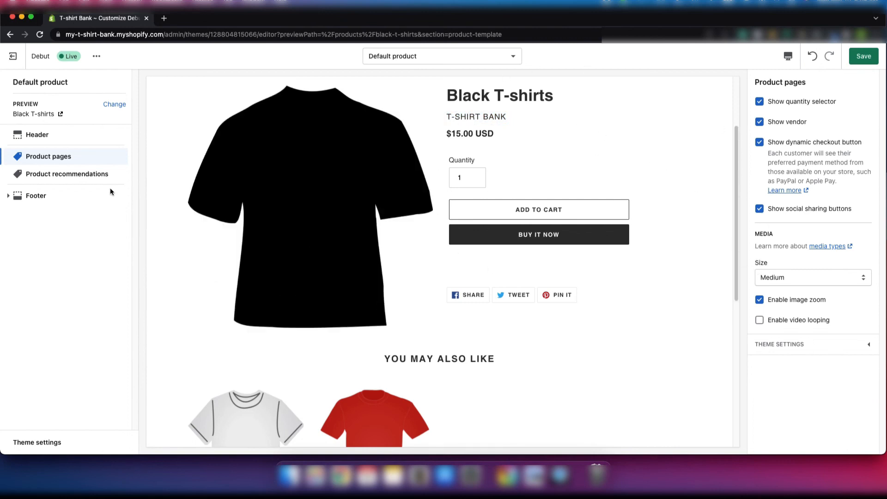
click(92, 174)
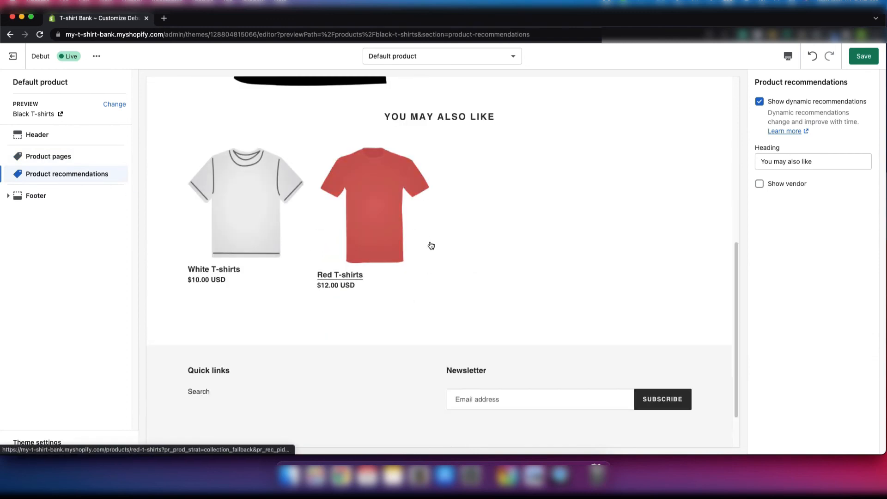
- Switch to the Default collection template and set the collection pages' layout to Grid
click(421, 60)
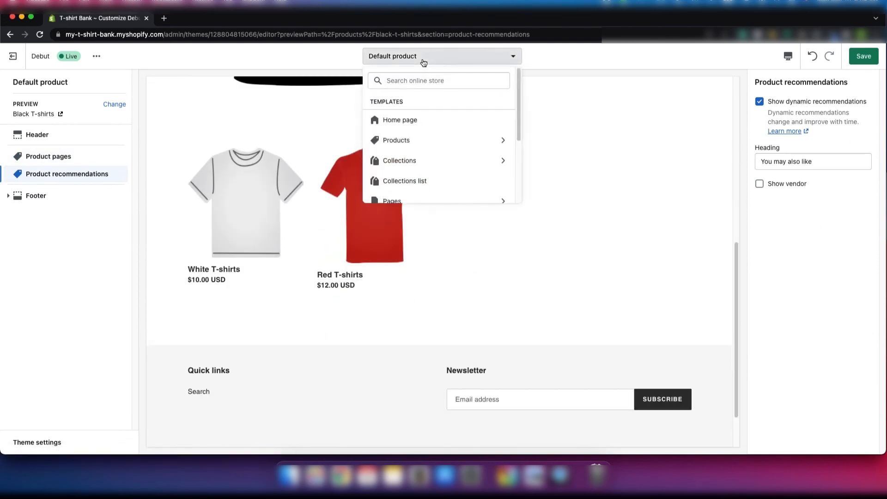
click(433, 160)
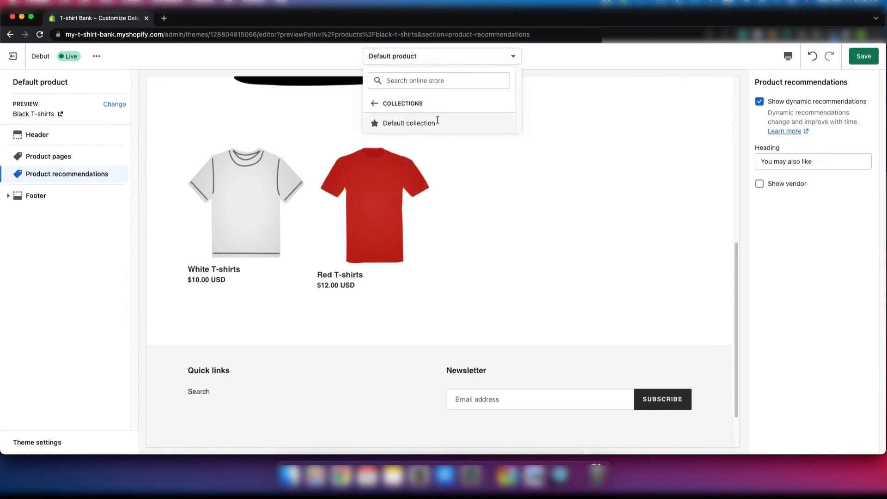
click(439, 122)
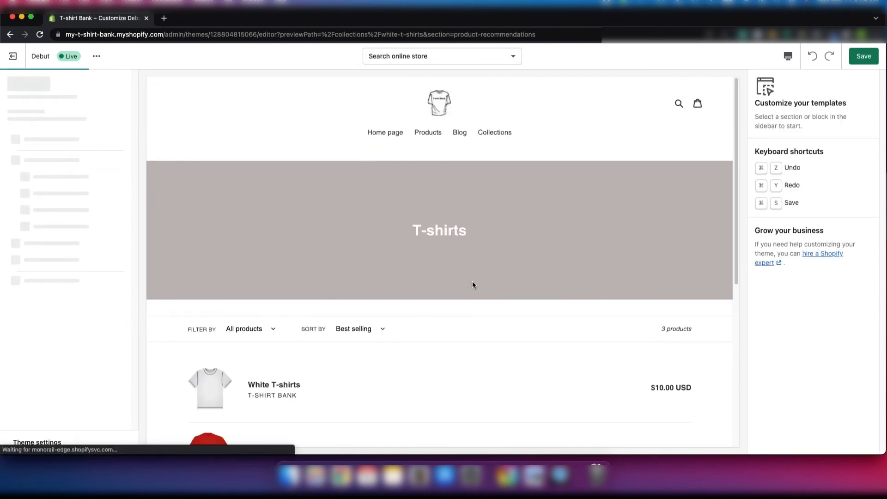
scroll(471, 281, down, 4)
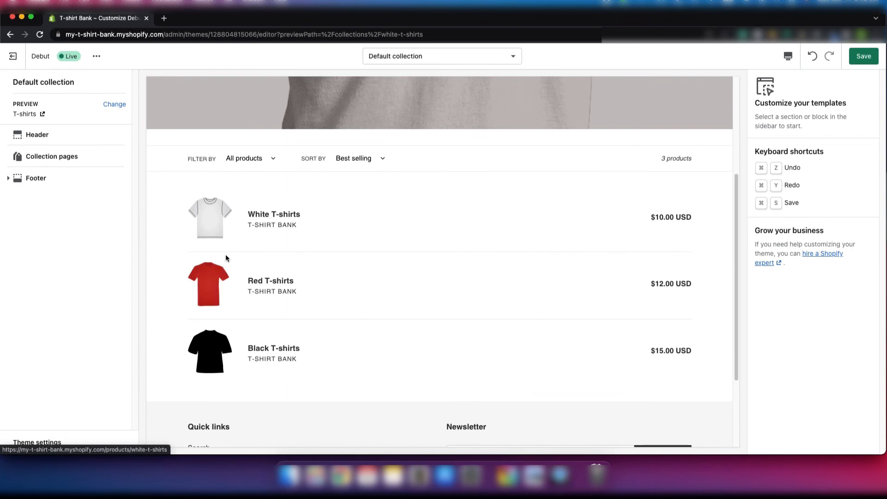
click(63, 157)
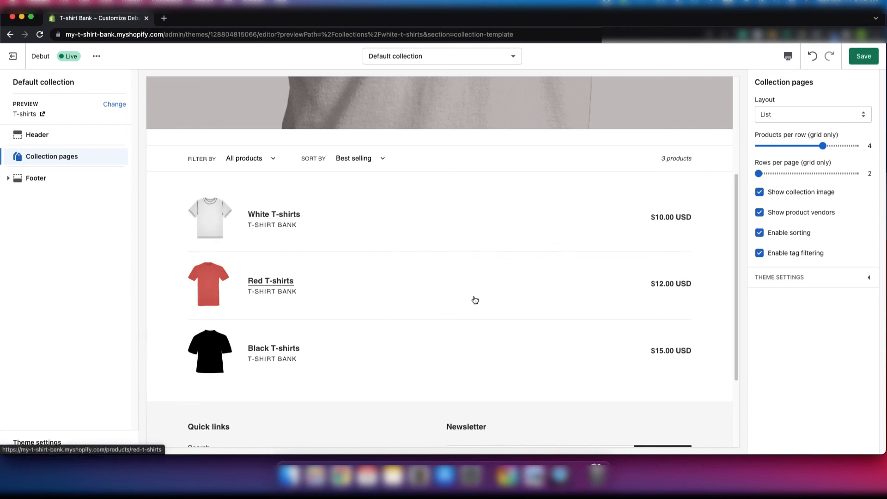
click(830, 114)
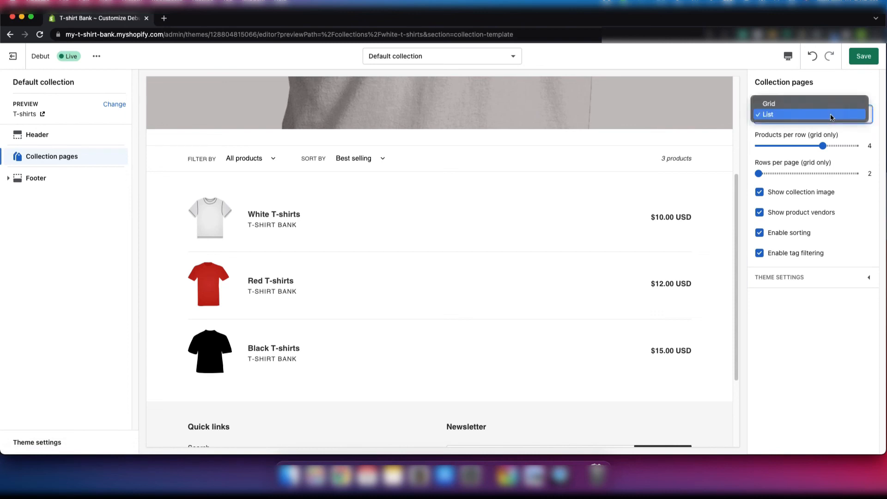
click(808, 106)
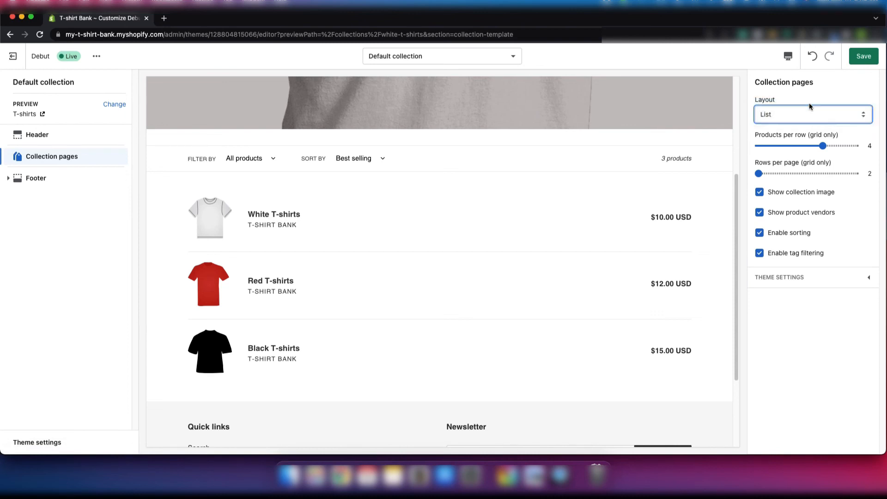
- Set the collection pages' grid to 3 products per row and review the T-shirts collection preview
scroll(607, 379, down, 3)
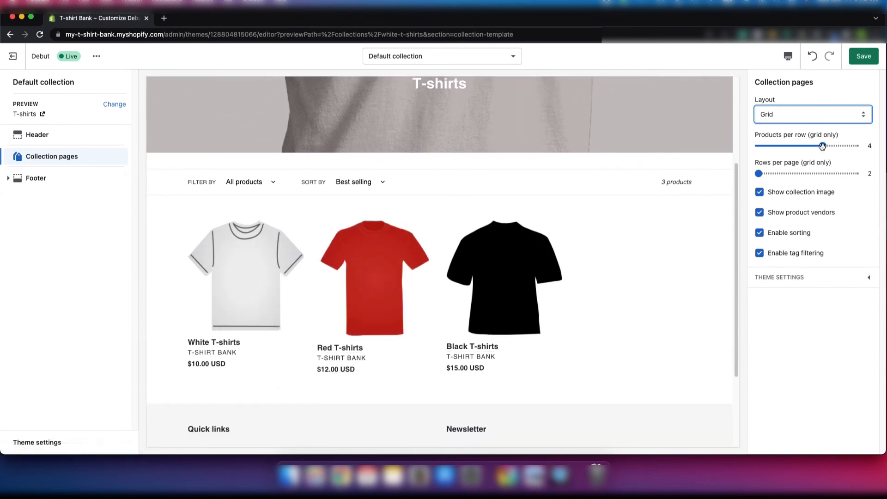
drag(822, 147, 800, 149)
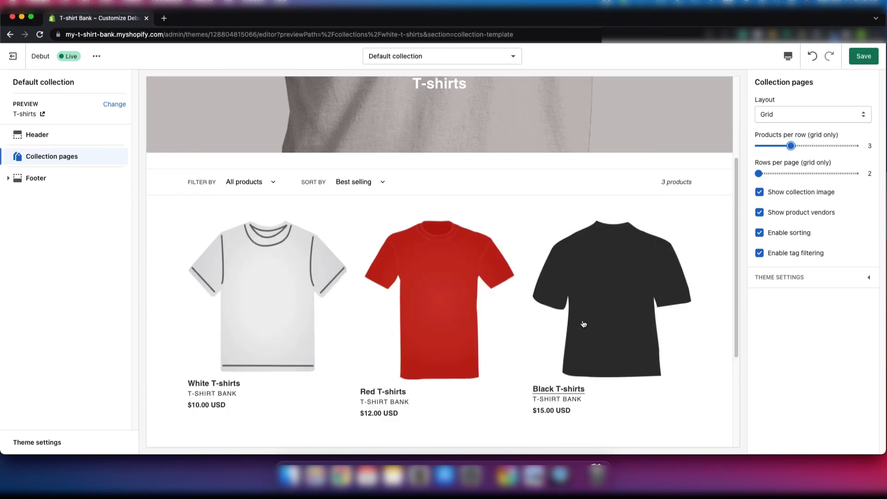
scroll(583, 322, up, 3)
scroll(584, 323, down, 7)
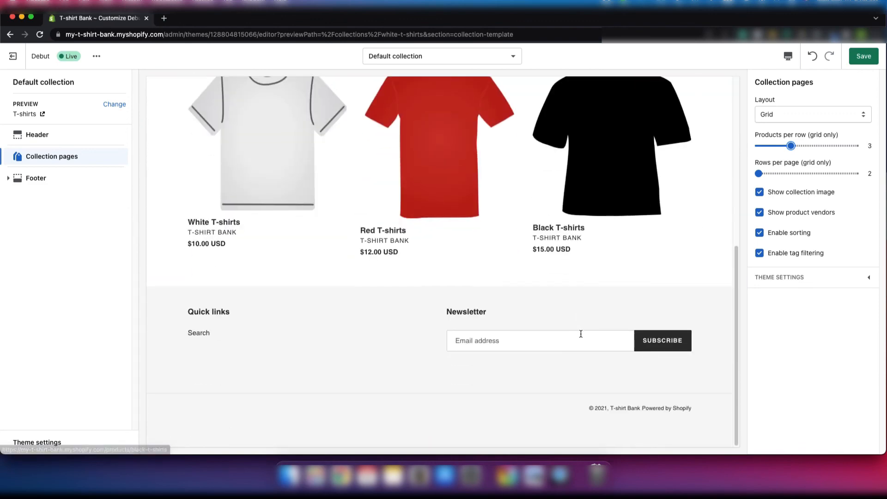
scroll(459, 254, up, 7)
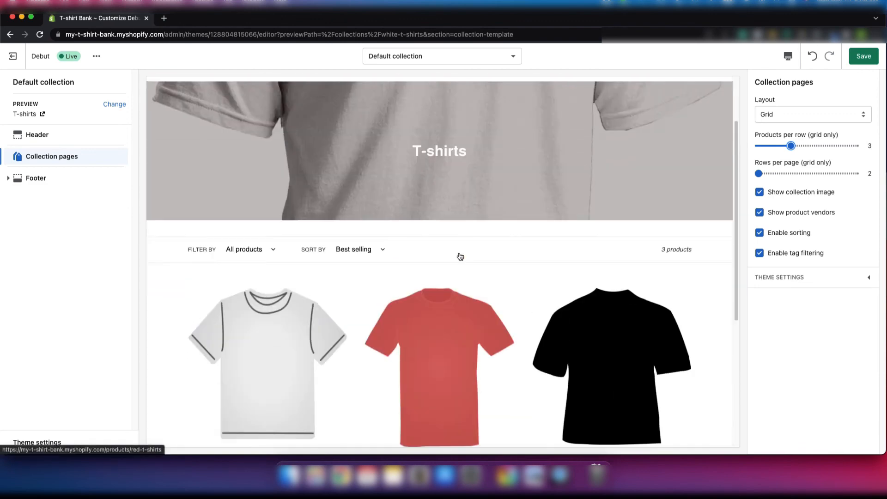